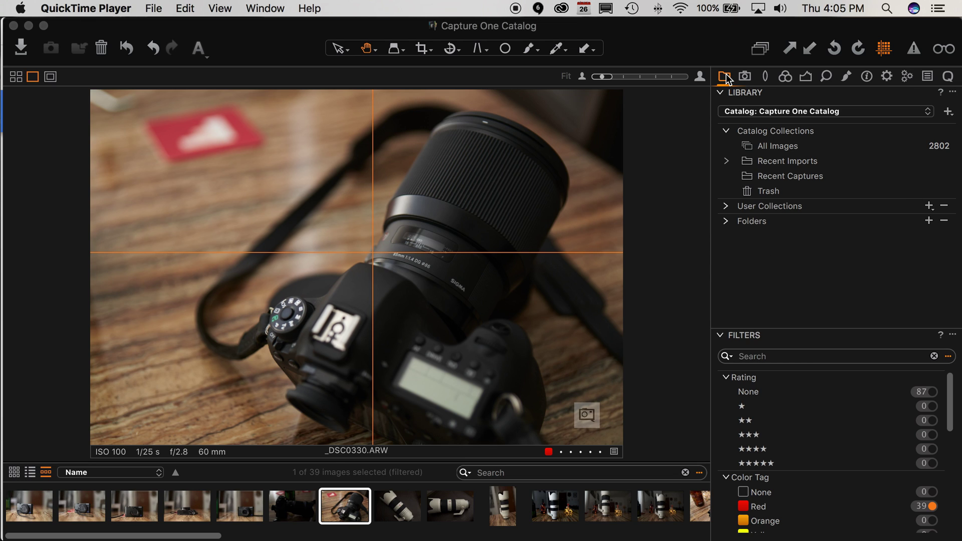
Step: Briefly show the capture tools, then step back to the front-facing Sony camera photo
left_click(742, 76)
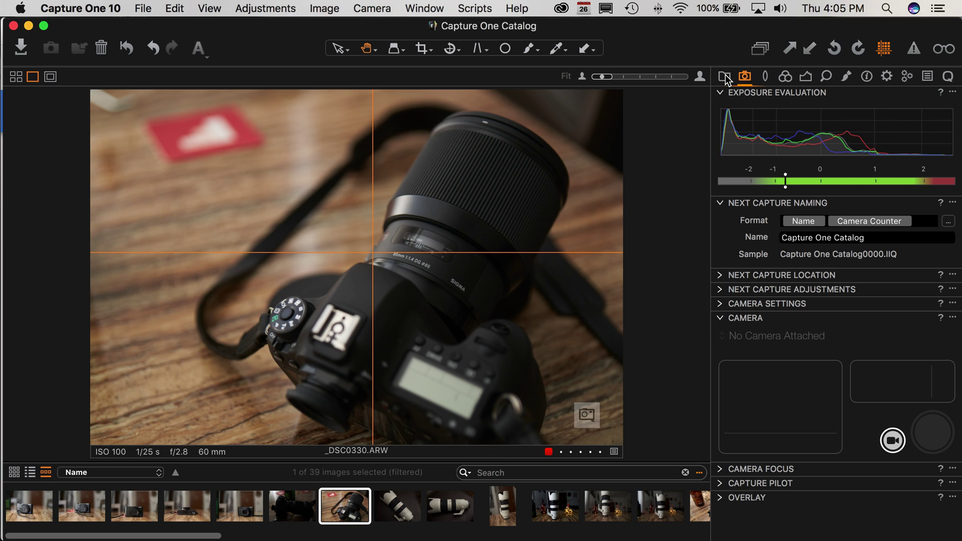
left_click(723, 77)
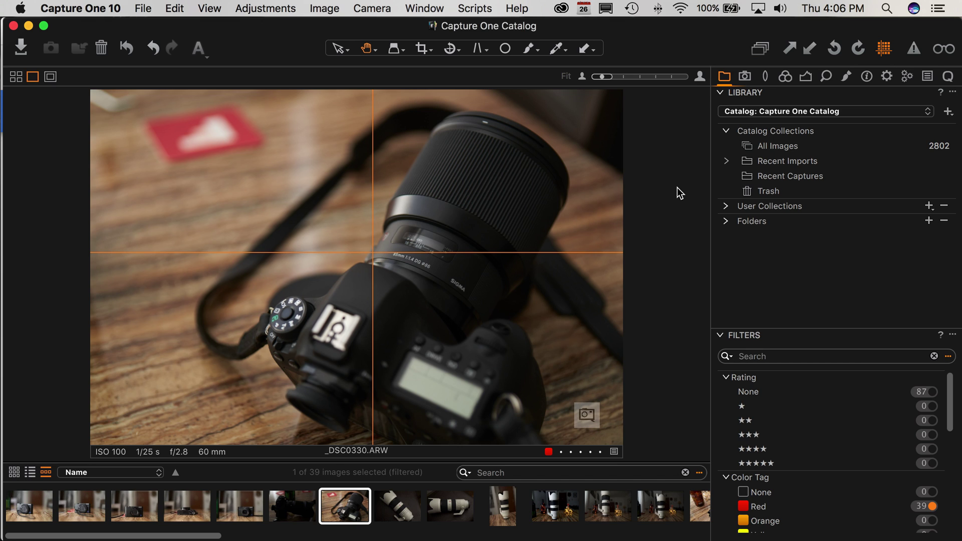
left_click(292, 516)
key("Left")
key("Left")
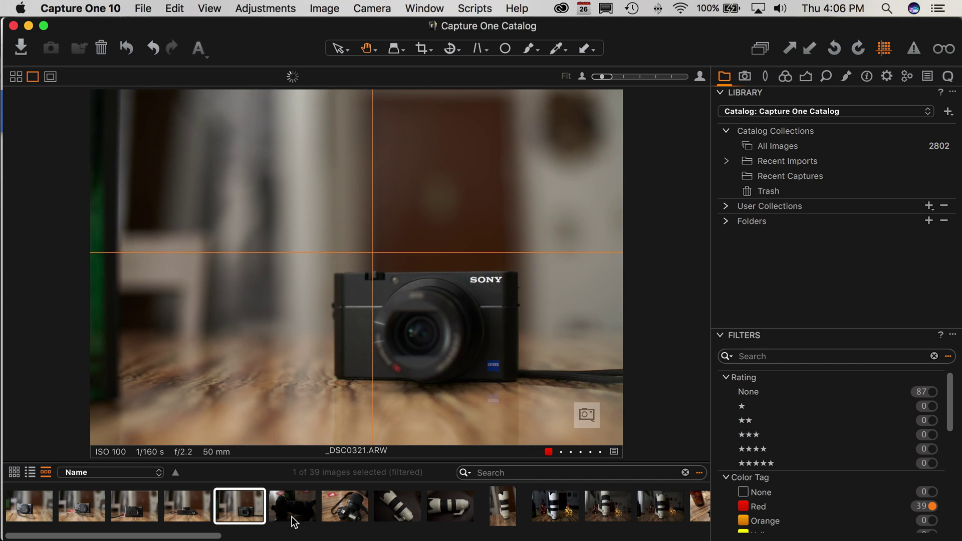
key("Left")
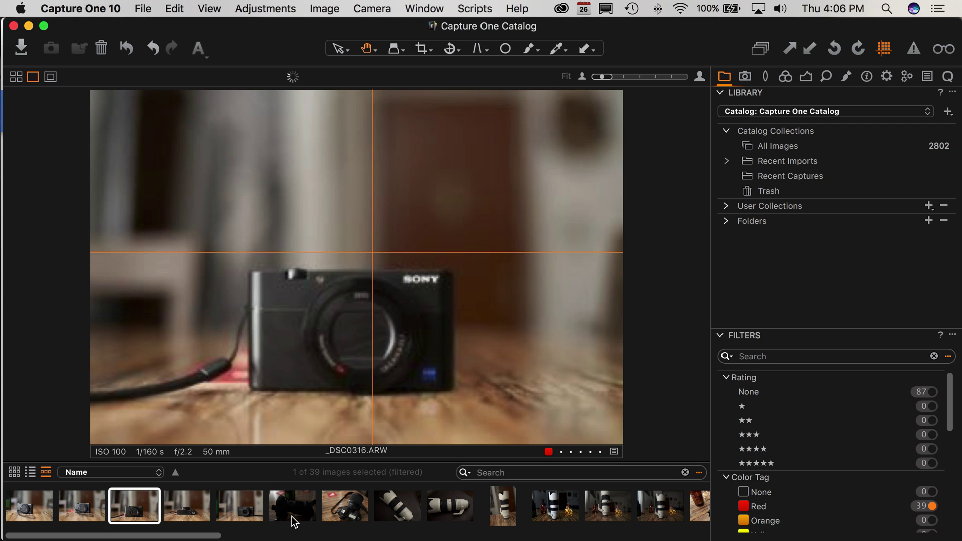
key("Left")
key("Left")
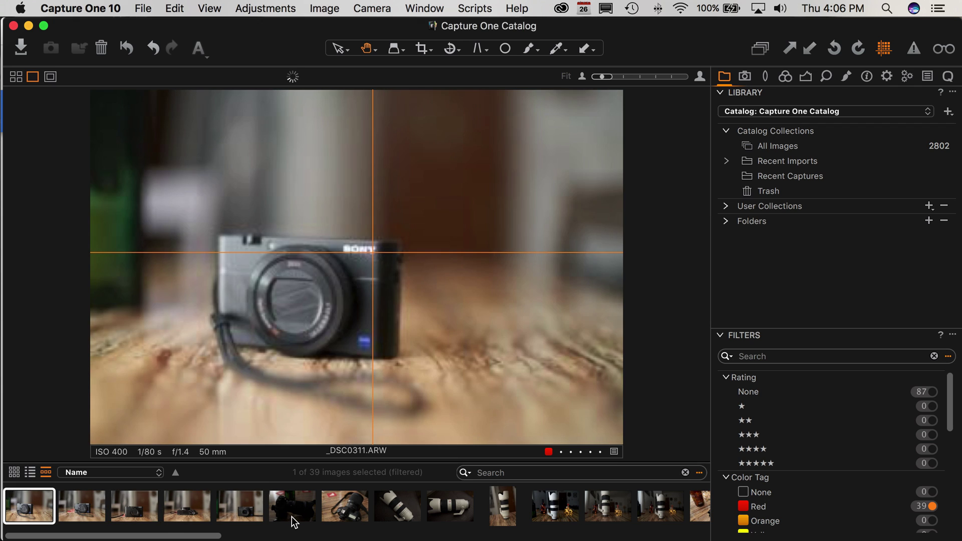
Step: Step forward through the RX100 and lens photos, ending on the upright white lens photo
key("Right")
key("Right")
key("Right")
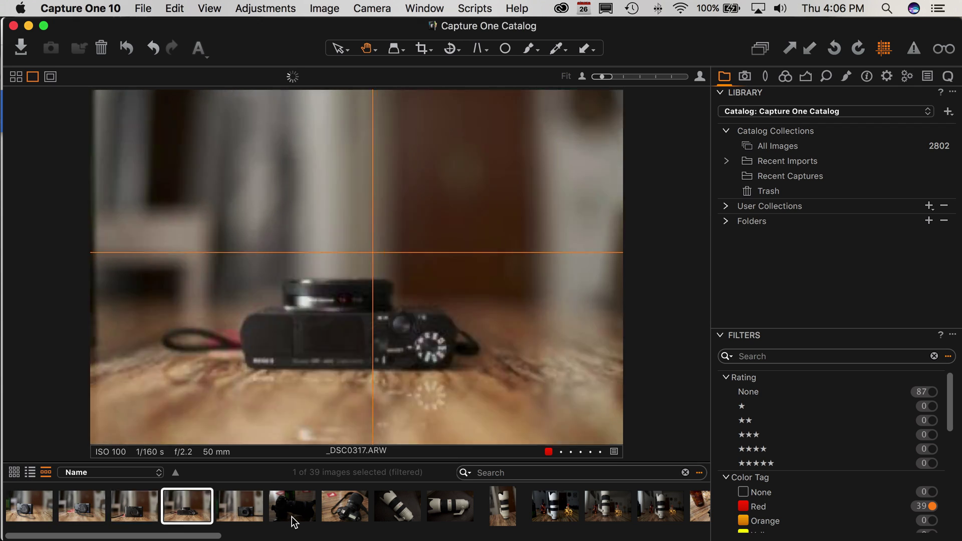
key("Right")
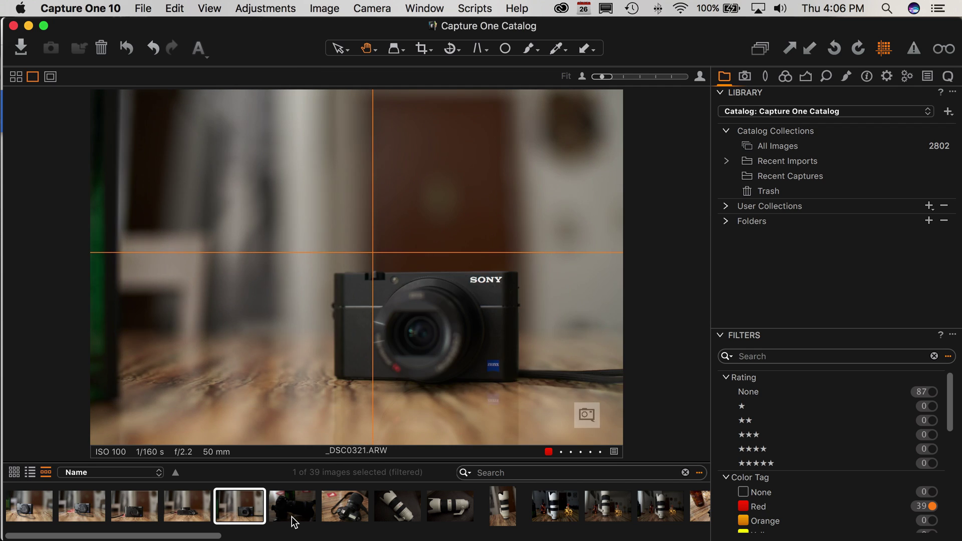
key("Right")
key("Right")
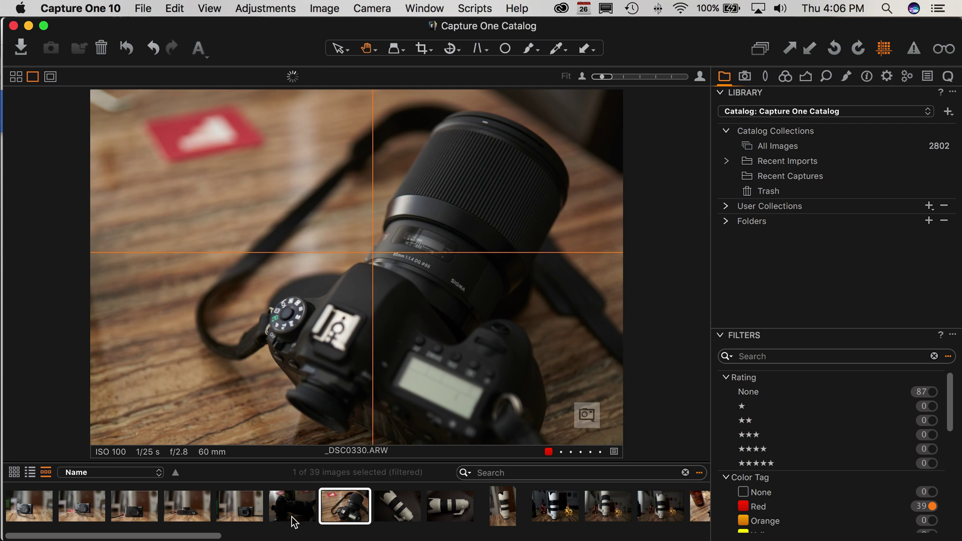
key("Right")
key("Right")
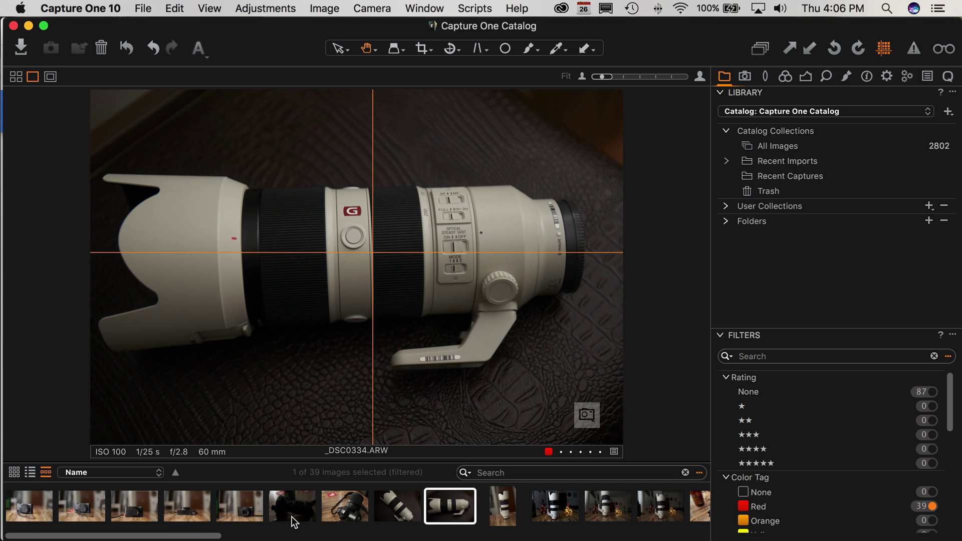
key("Right")
key("Right")
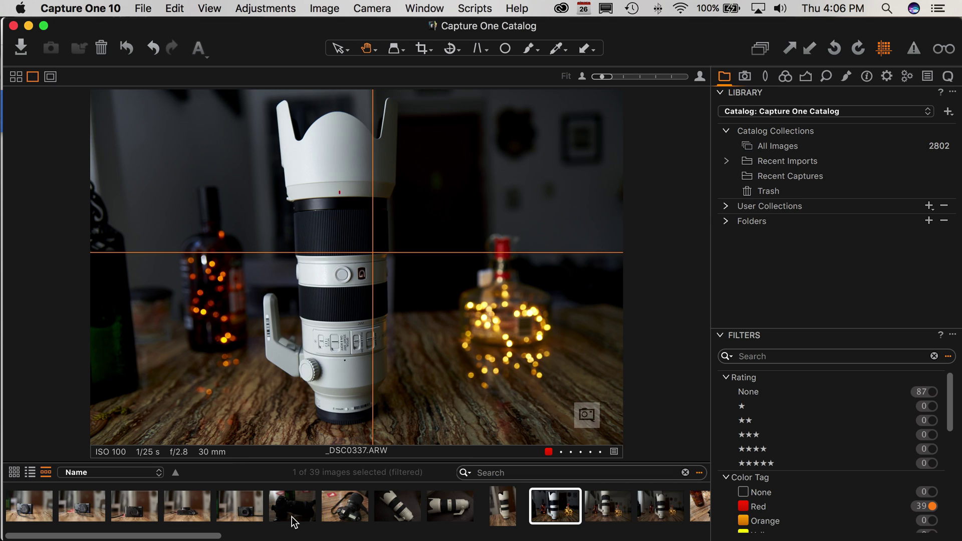
key("Right")
key("Right")
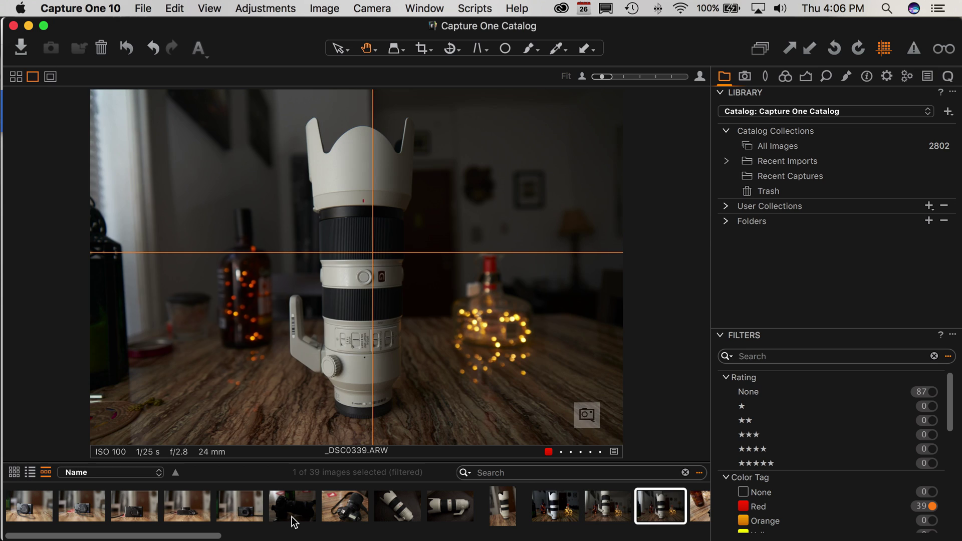
key("Left")
key("Left")
key("Left")
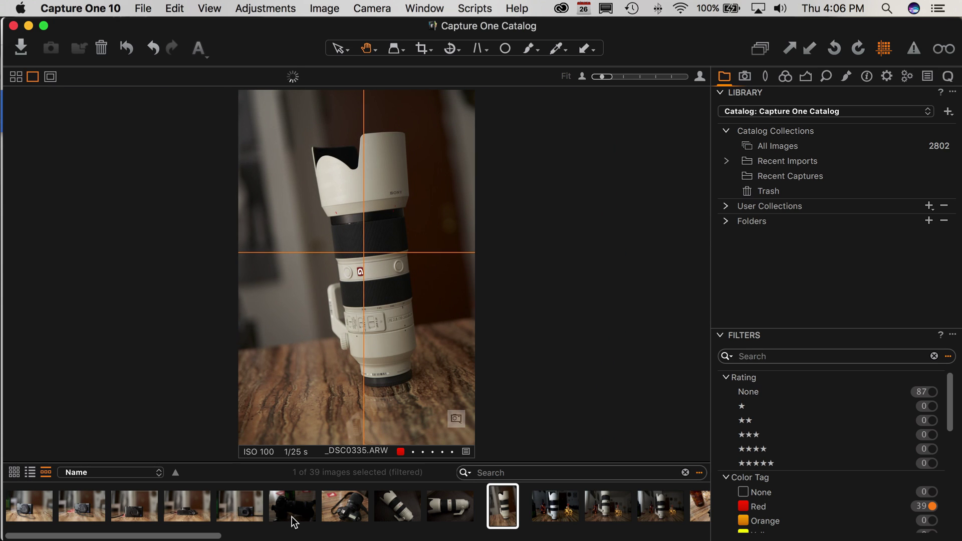
key("Left")
key("Left")
key("Left")
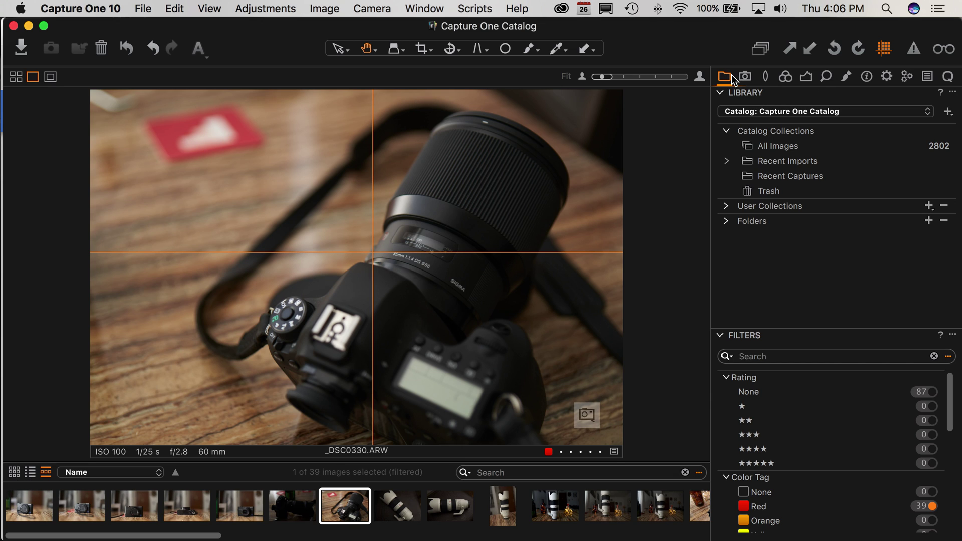
Step: Open and close the File menu, then expand the Recent Imports list
left_click(141, 8)
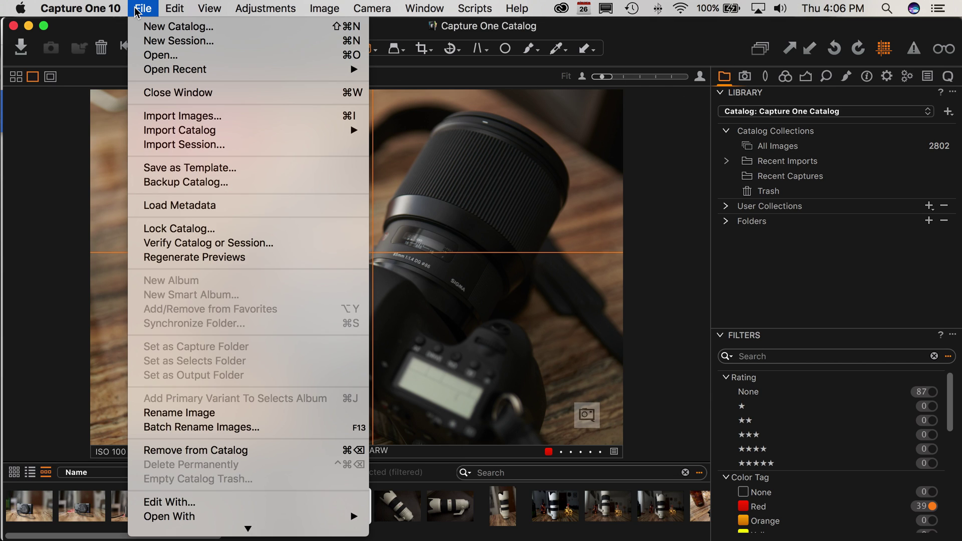
left_click(162, 120)
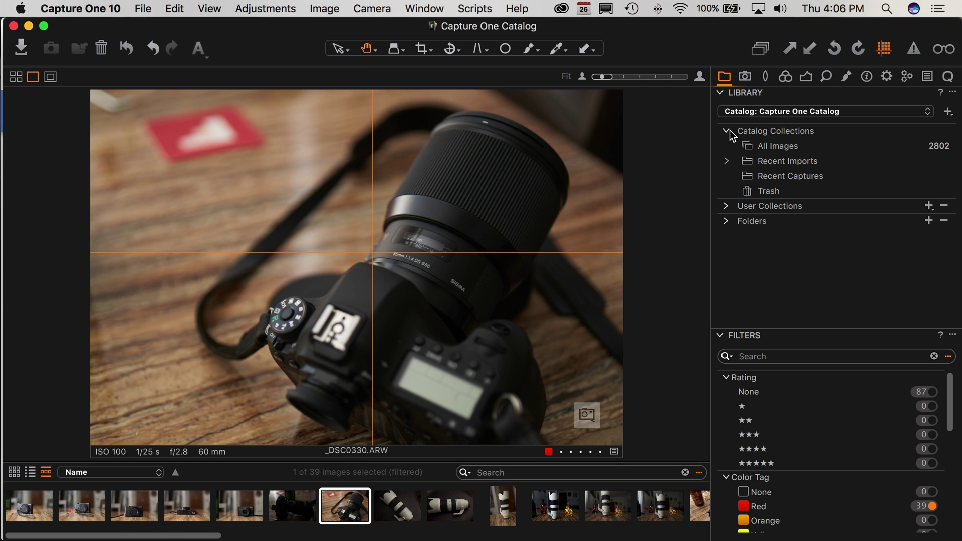
left_click(727, 160)
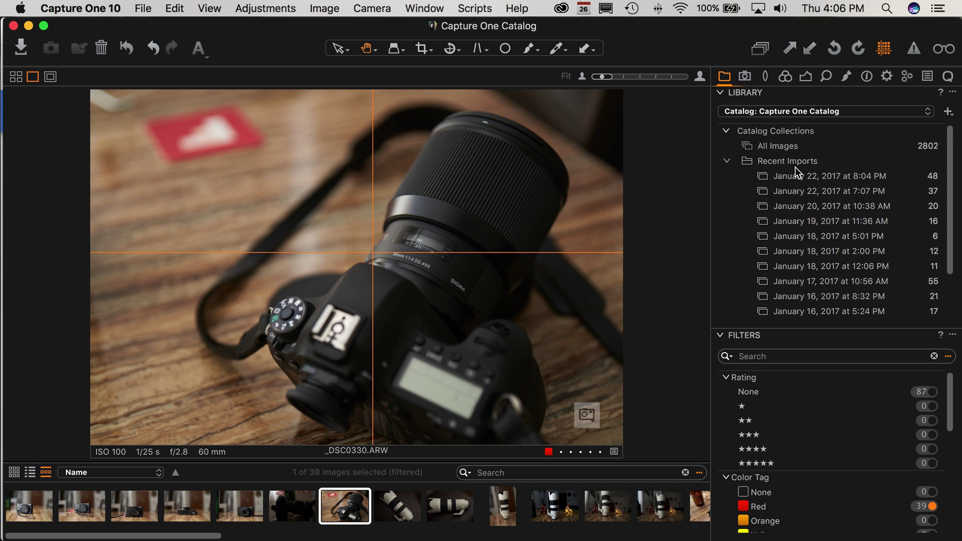
scroll(795, 171, "down", 2)
scroll(796, 210, "up", 3)
Step: Show the January 18, 2017 12:06 PM import and fold away Recent Imports and Catalog Collections
left_click(801, 219)
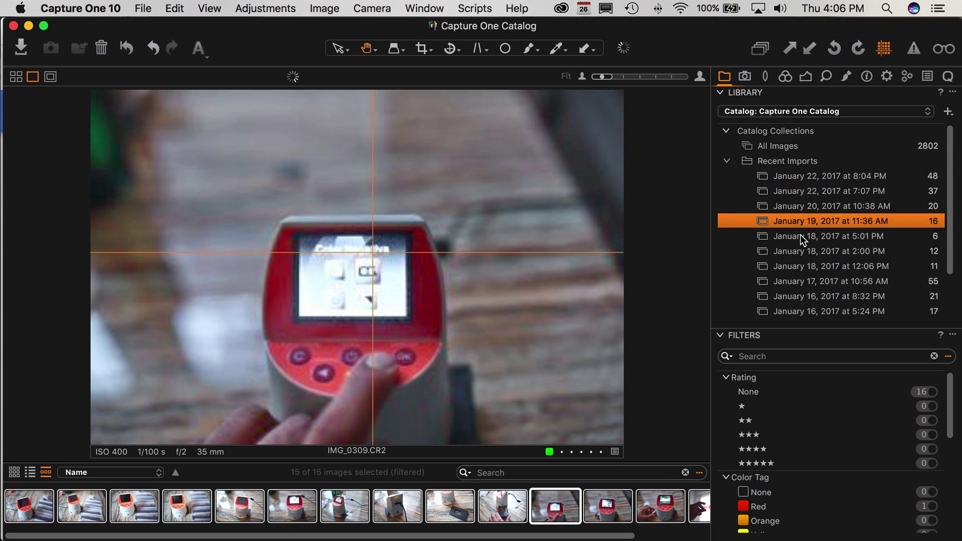
left_click(801, 234)
left_click(800, 250)
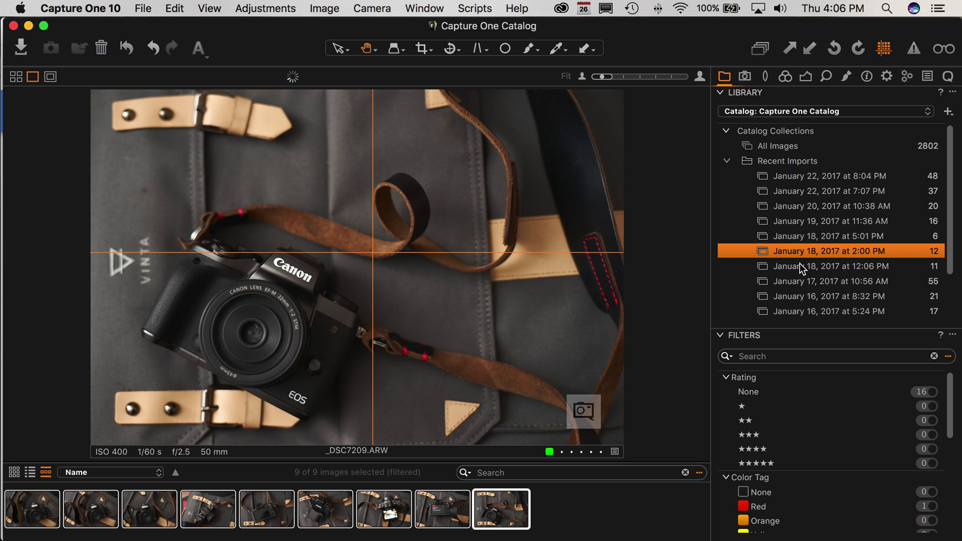
left_click(799, 264)
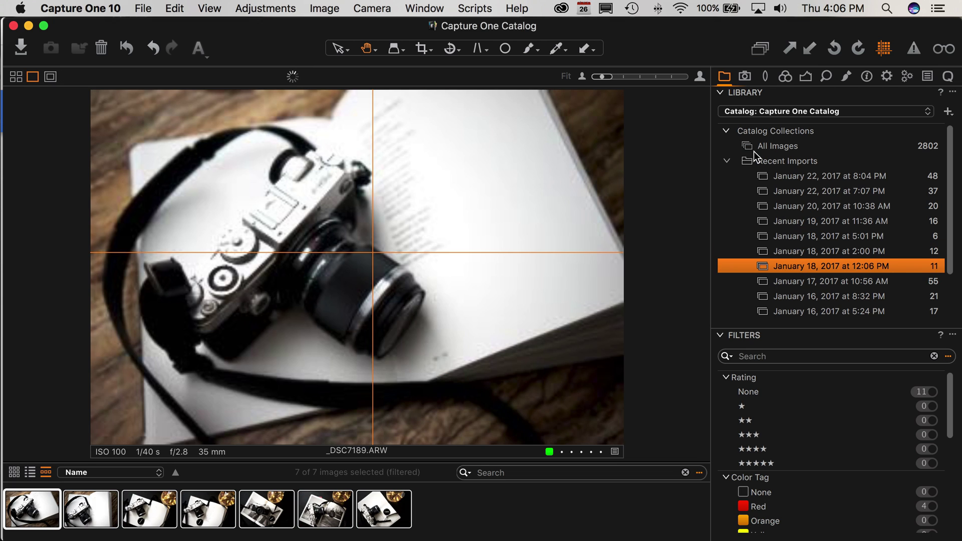
left_click(727, 163)
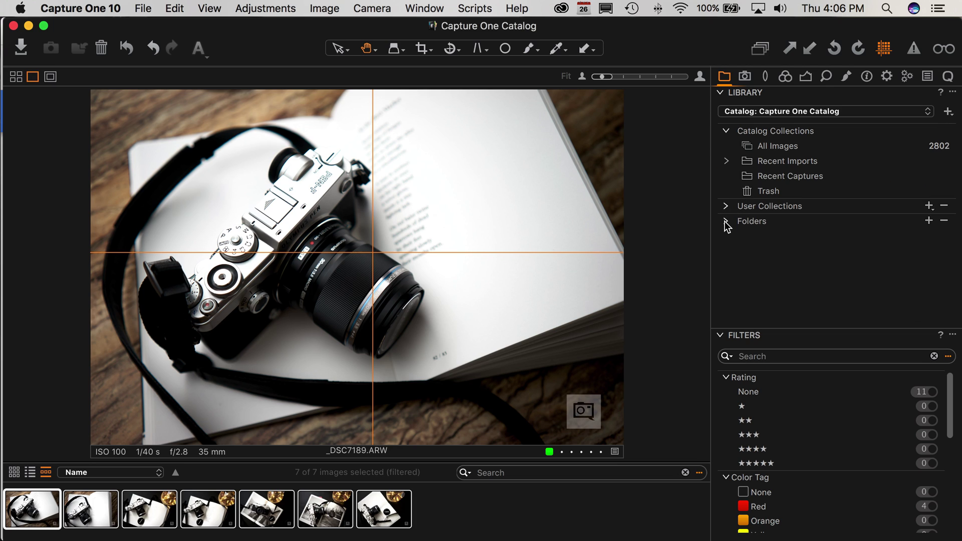
left_click(725, 131)
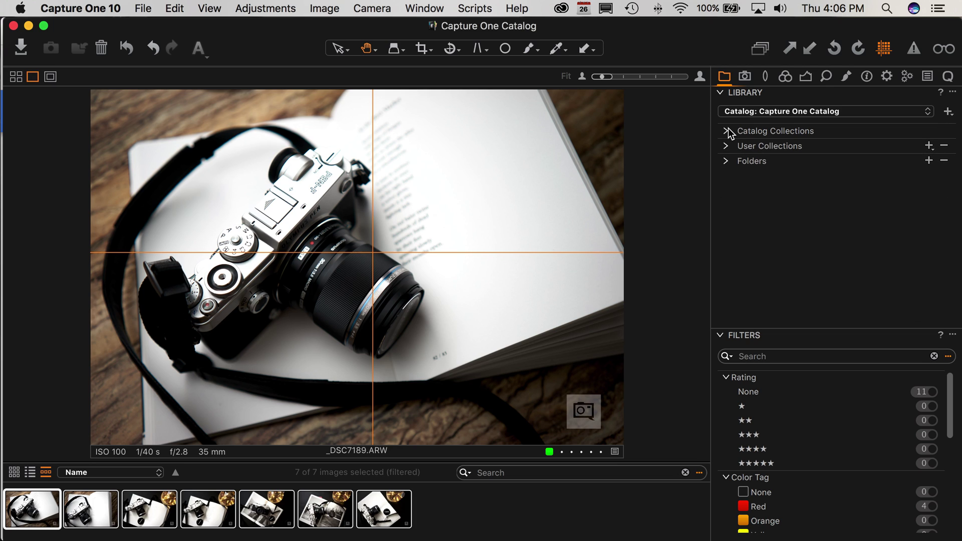
Step: Expand Folders and the LaCie drive, and open the Olympus 25mm f1.2 folder
left_click(726, 162)
left_click(725, 206)
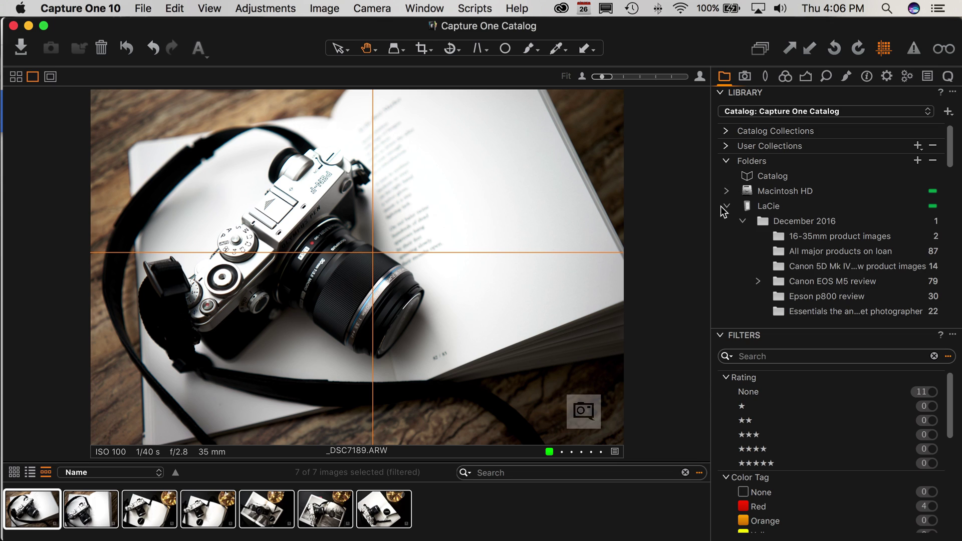
left_click(725, 206)
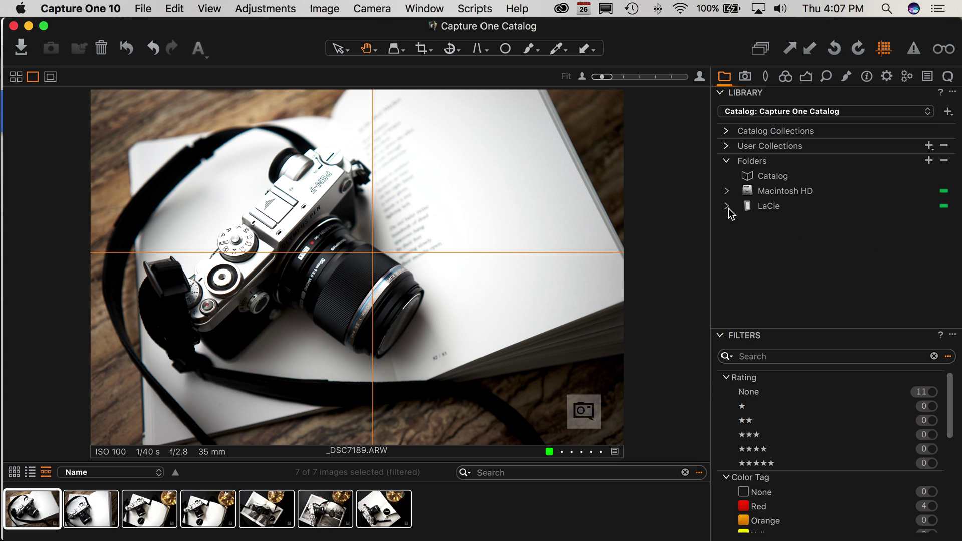
left_click(726, 206)
scroll(758, 232, "down", 2)
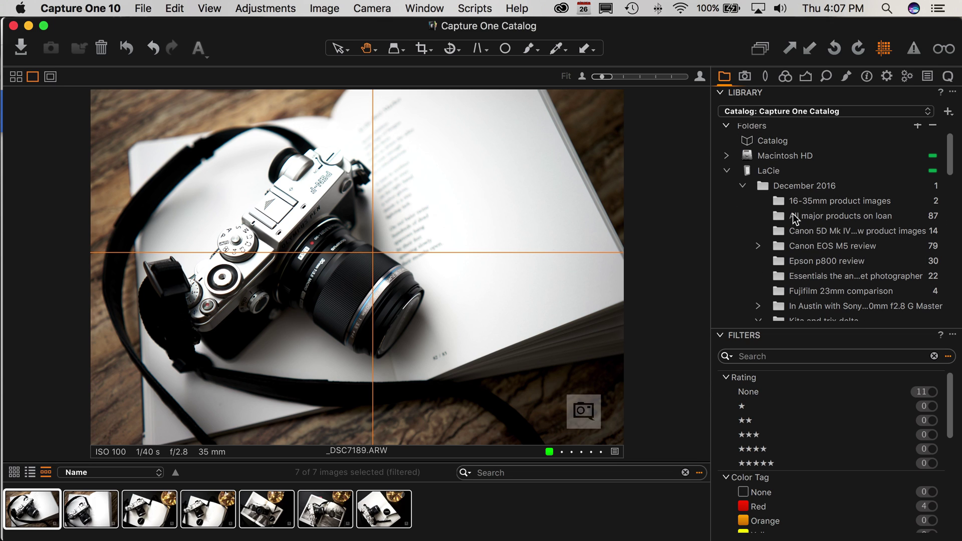
scroll(793, 223, "down", 2)
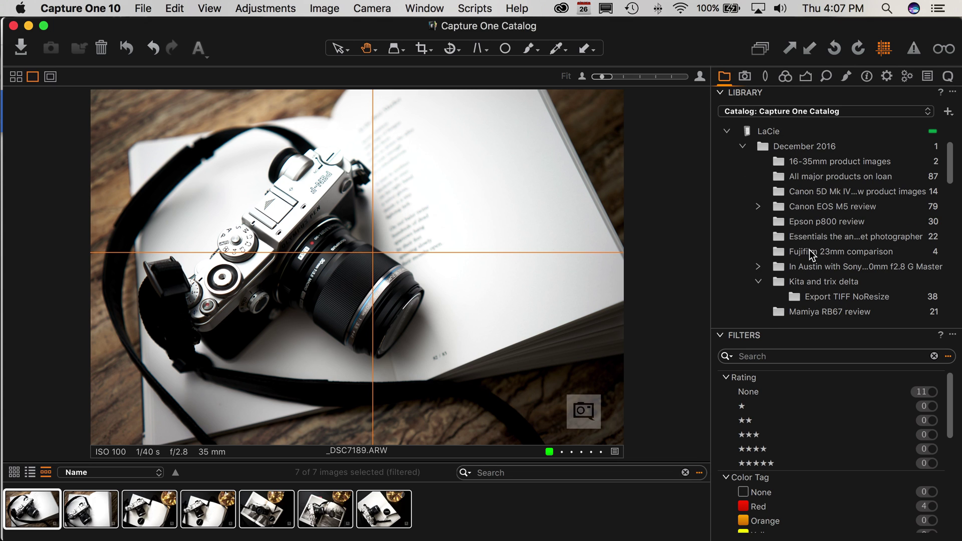
scroll(811, 250, "down", 8)
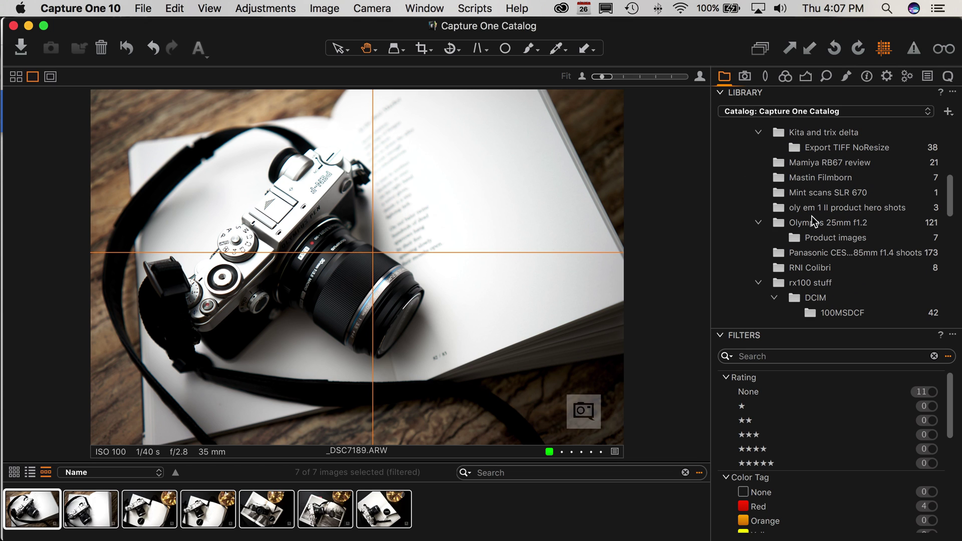
left_click(810, 222)
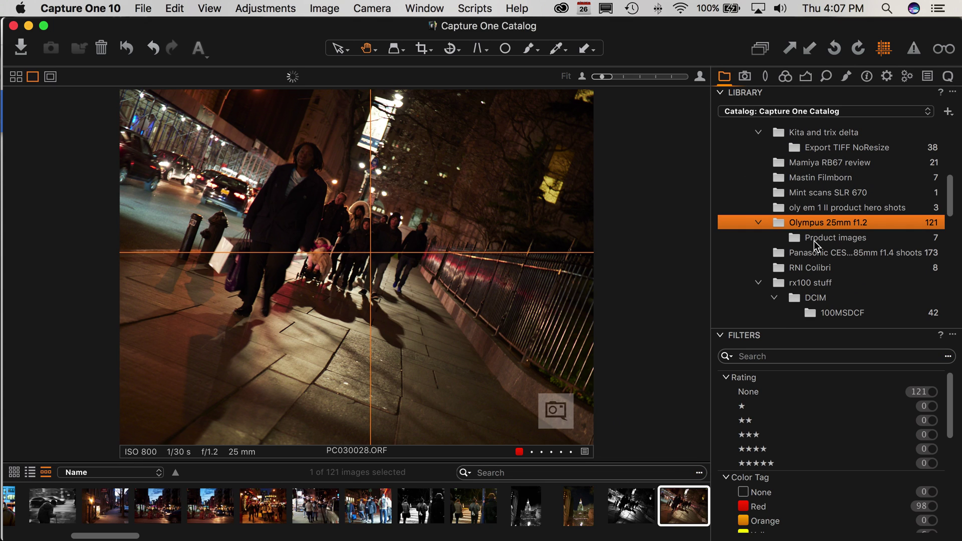
Step: View PC030027 and PC030026, then the colour street photo PC030025.ORF
left_click(532, 524)
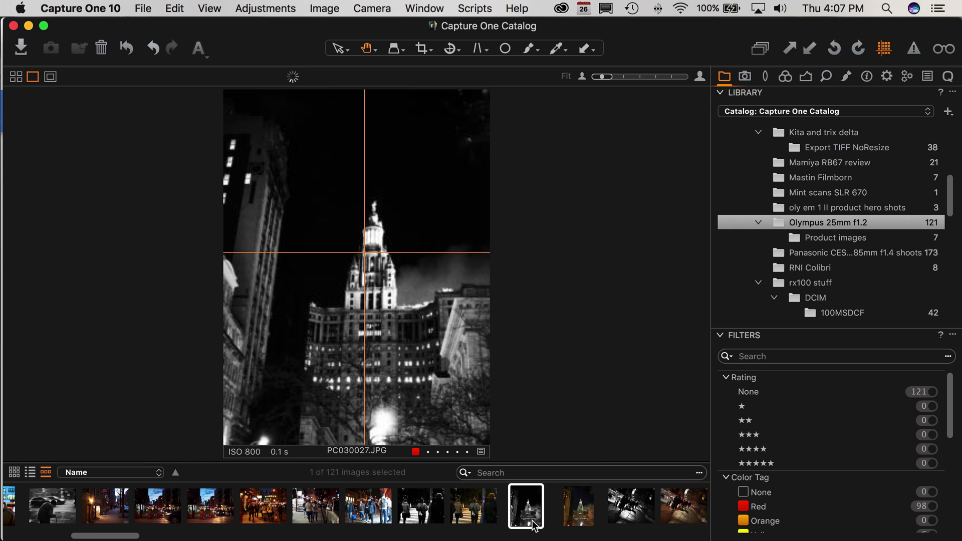
key("Left")
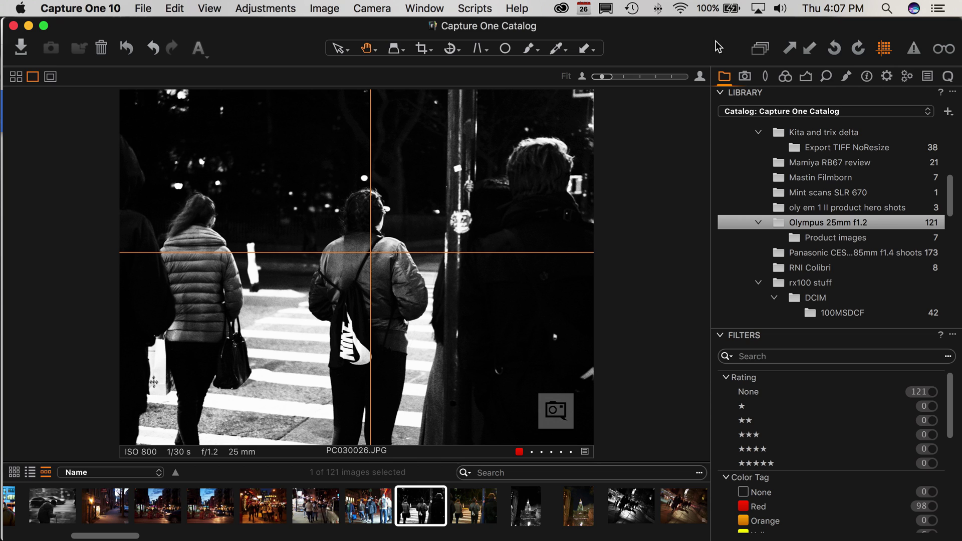
scroll(817, 272, "down", 5)
scroll(816, 266, "down", 10)
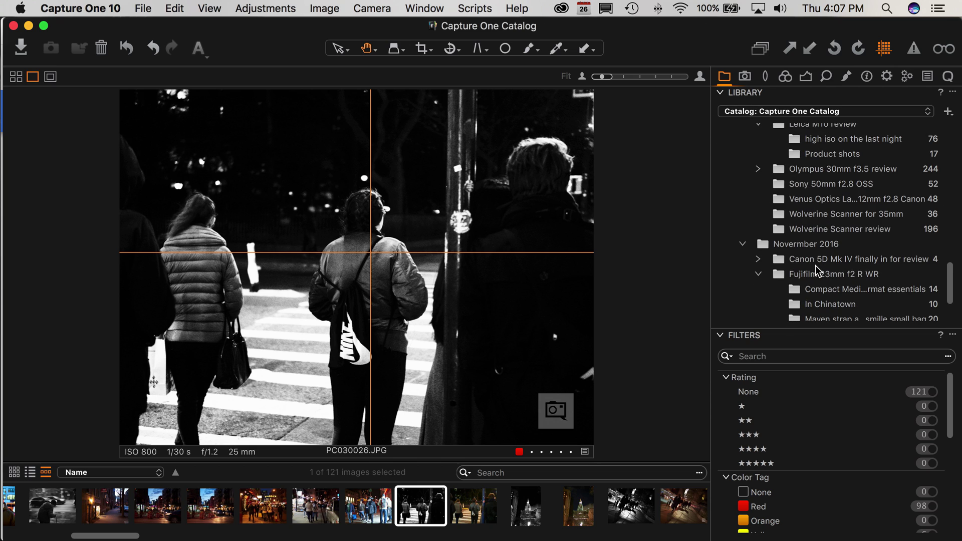
left_click(376, 509)
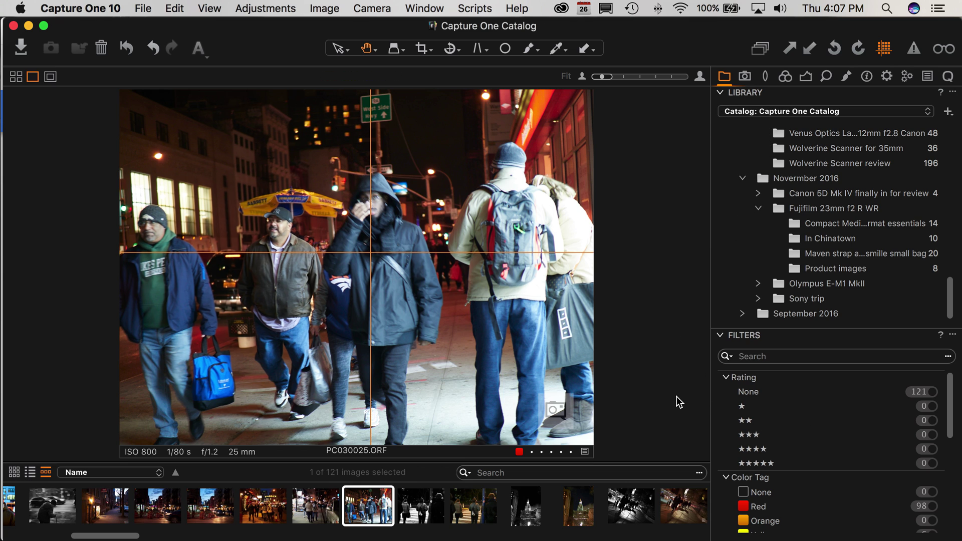
Step: Step through photos PC030022 to PC030025 in the filmstrip
key("Left")
key("Left")
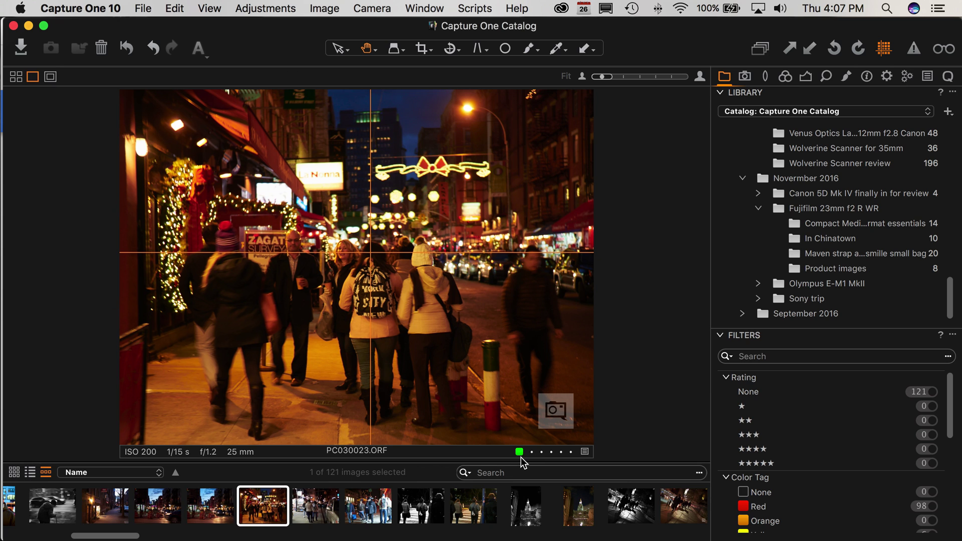
key("Left")
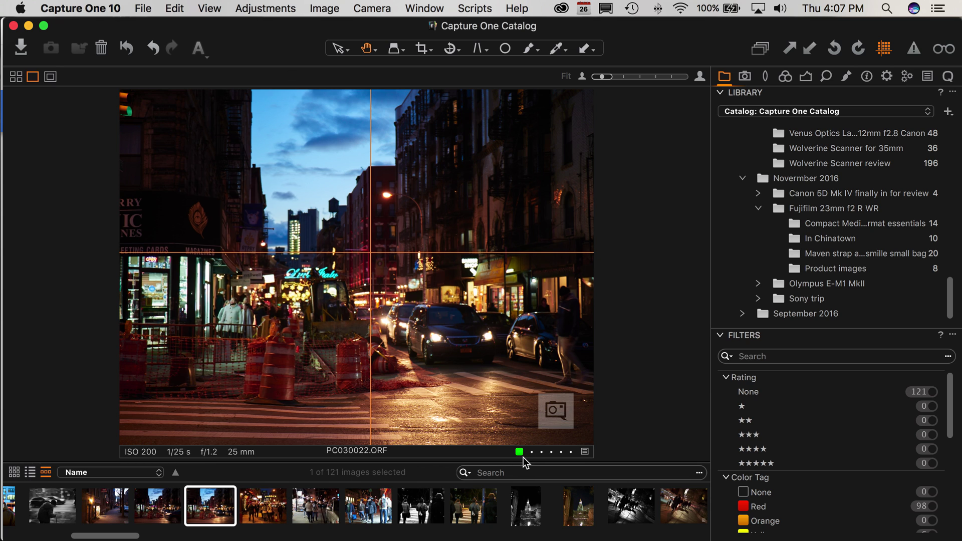
key("Right")
key("Right")
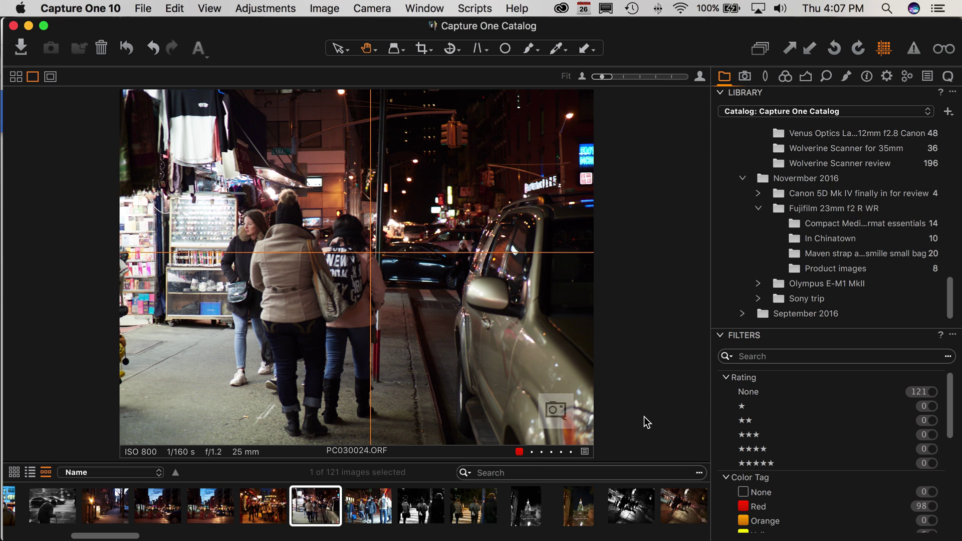
key("Right")
Step: Tag PC030026's JPG and raw green instead of red, ending on PC030027.ORF
key("Right")
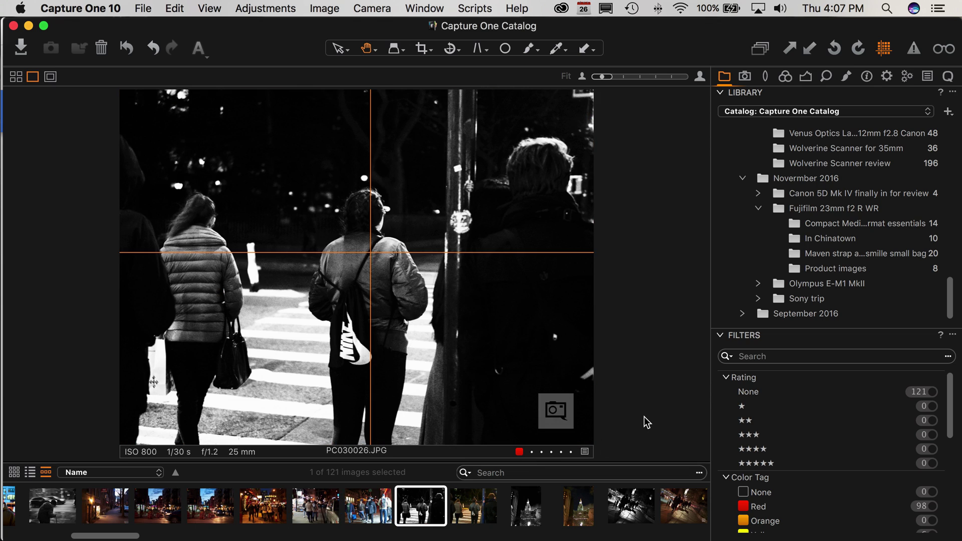
key("plus")
key("Right")
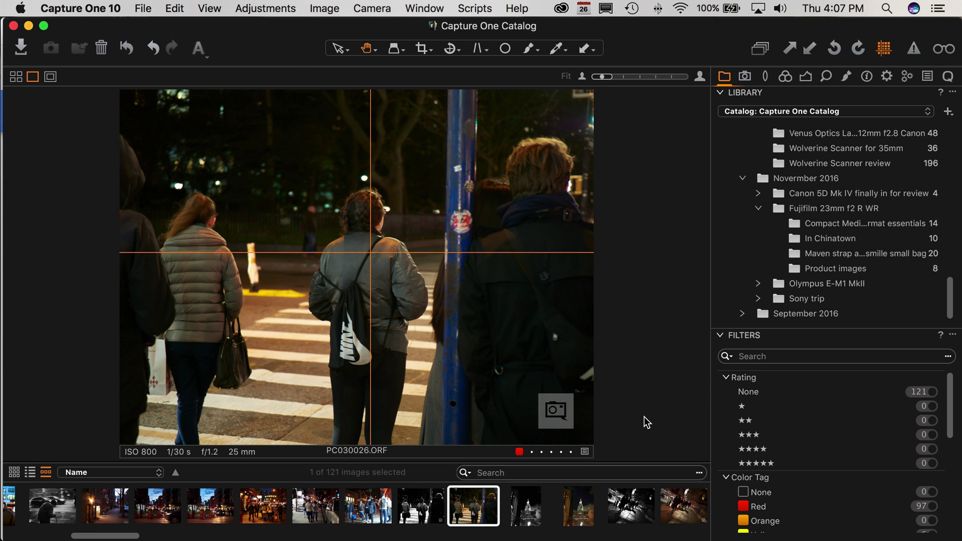
key("Left")
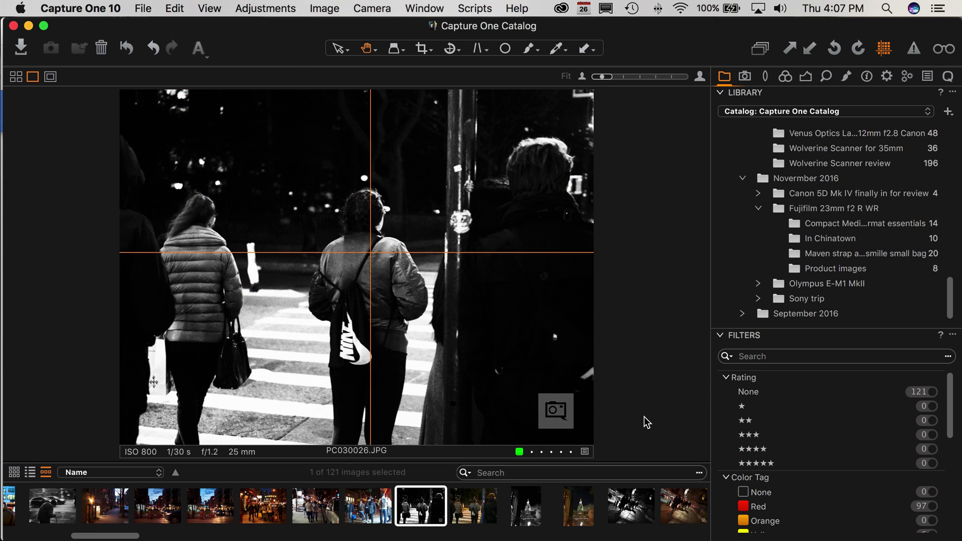
key("Right")
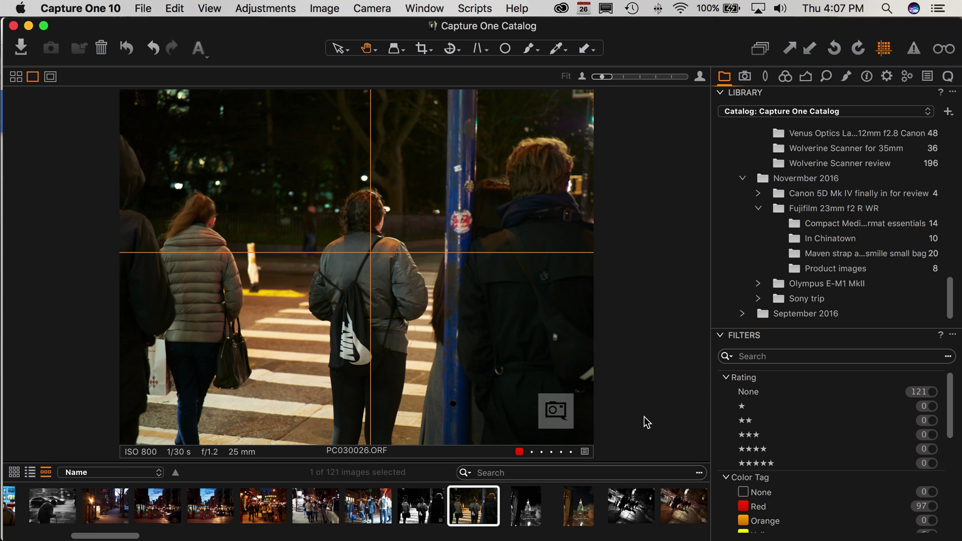
key("plus")
key("Right")
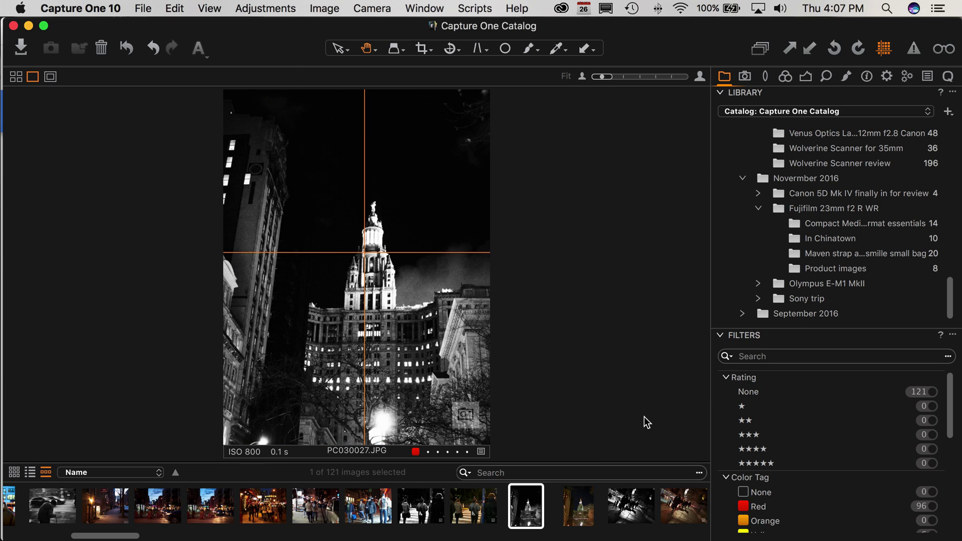
key("Right")
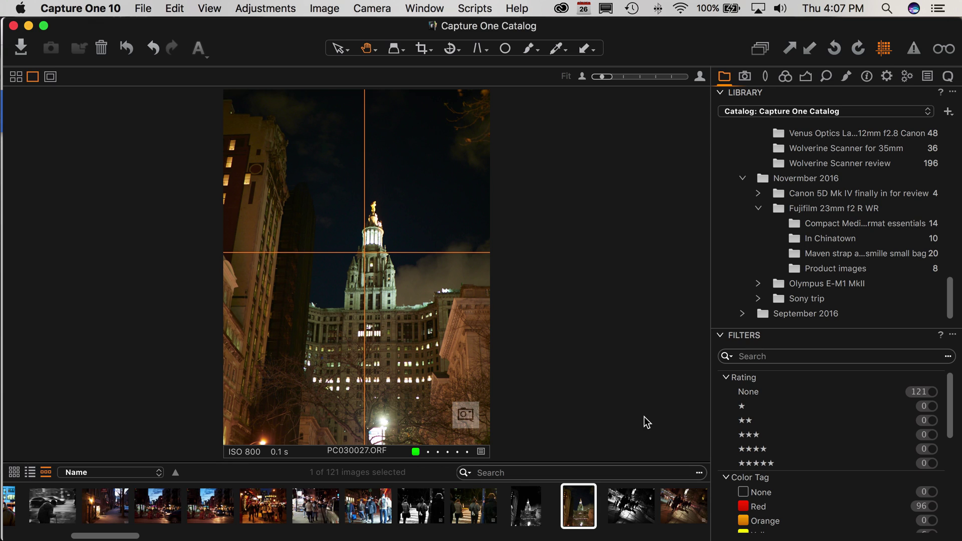
Step: Filter by Red, then Green colour tag to review them, then filter to untagged images
scroll(826, 453, "down", 3)
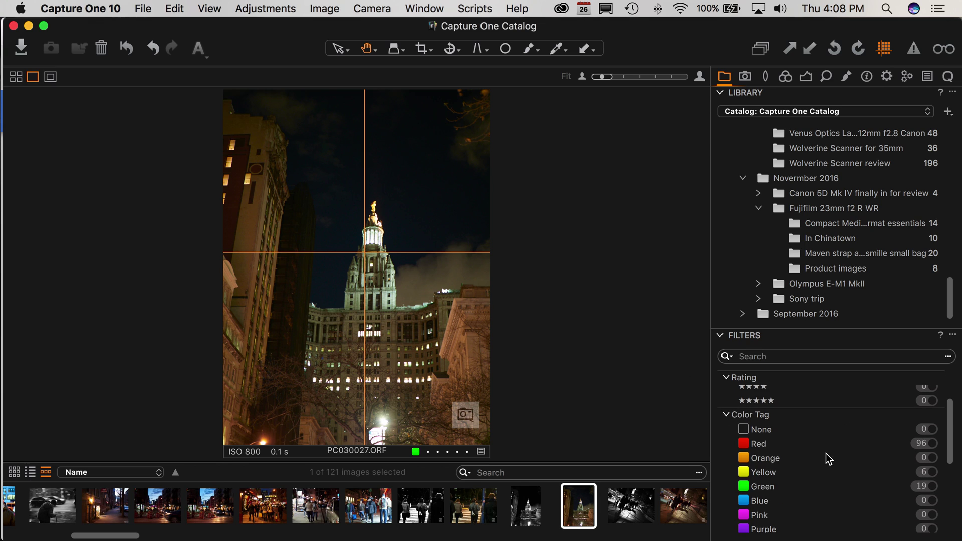
scroll(825, 453, "down", 1)
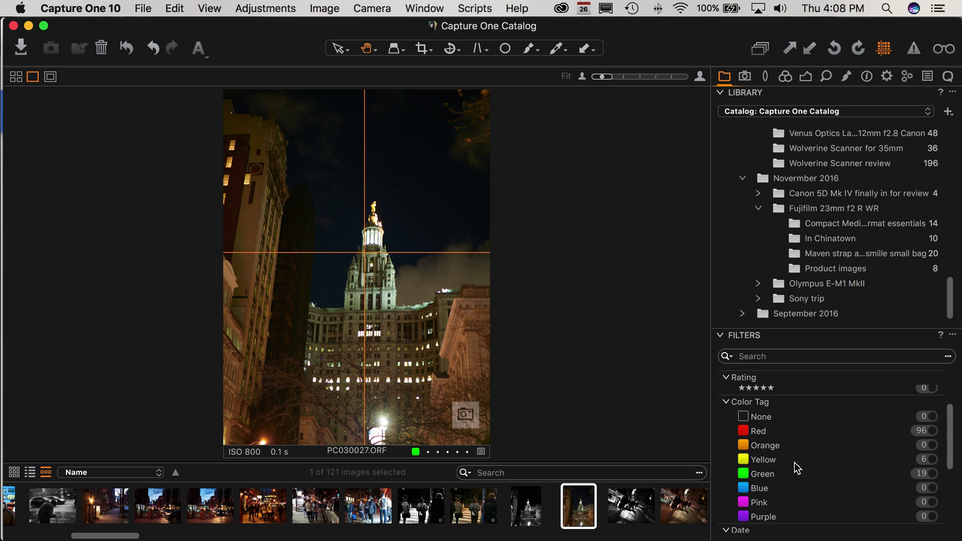
left_click(775, 430)
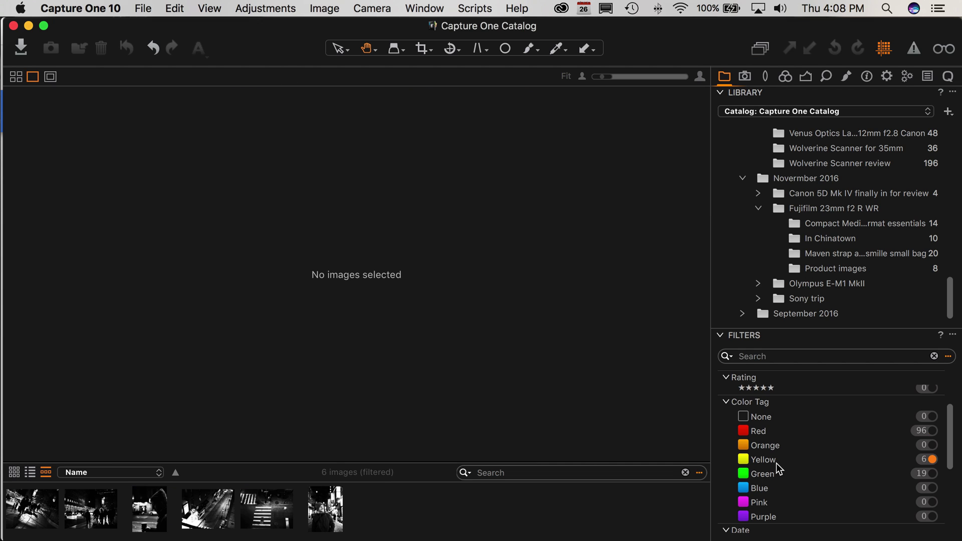
left_click(779, 475)
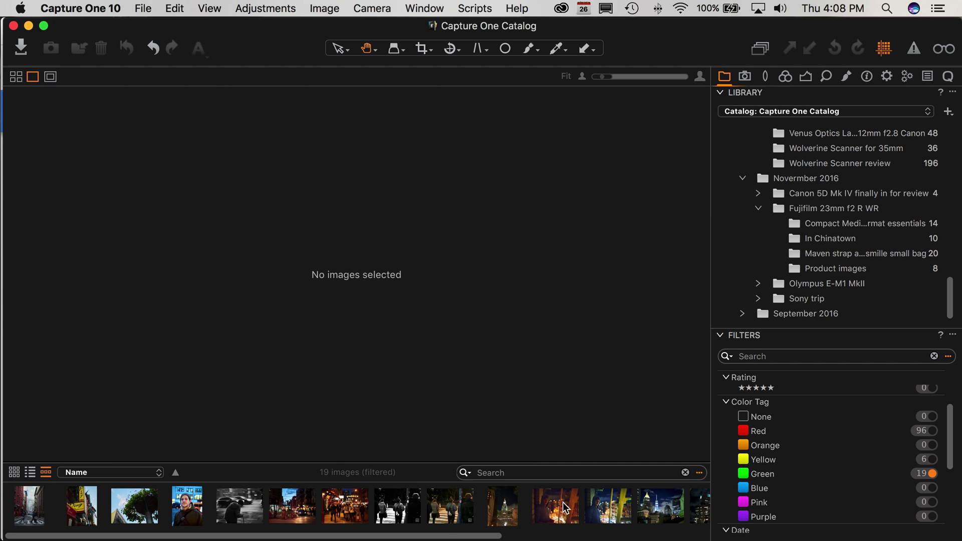
key("Right")
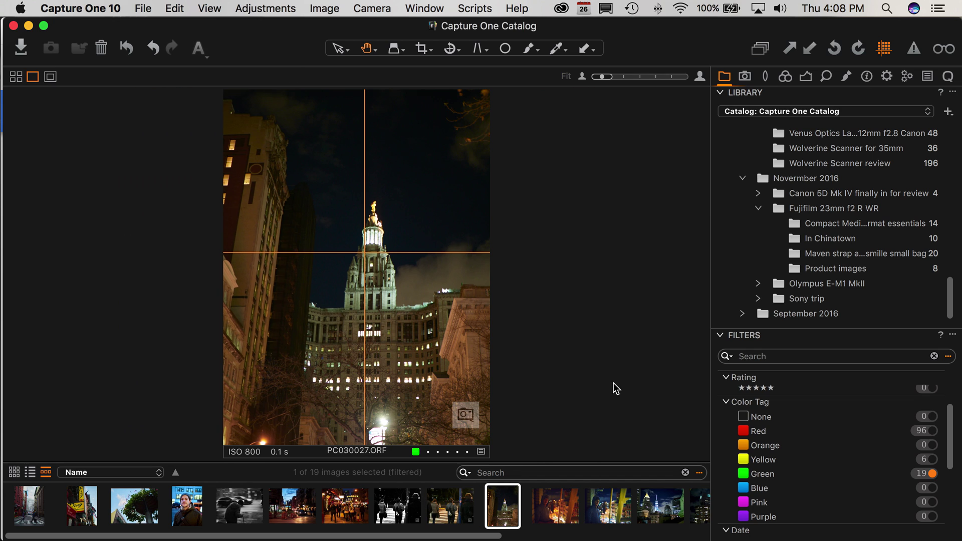
key("Right")
key("Left")
left_click(775, 420)
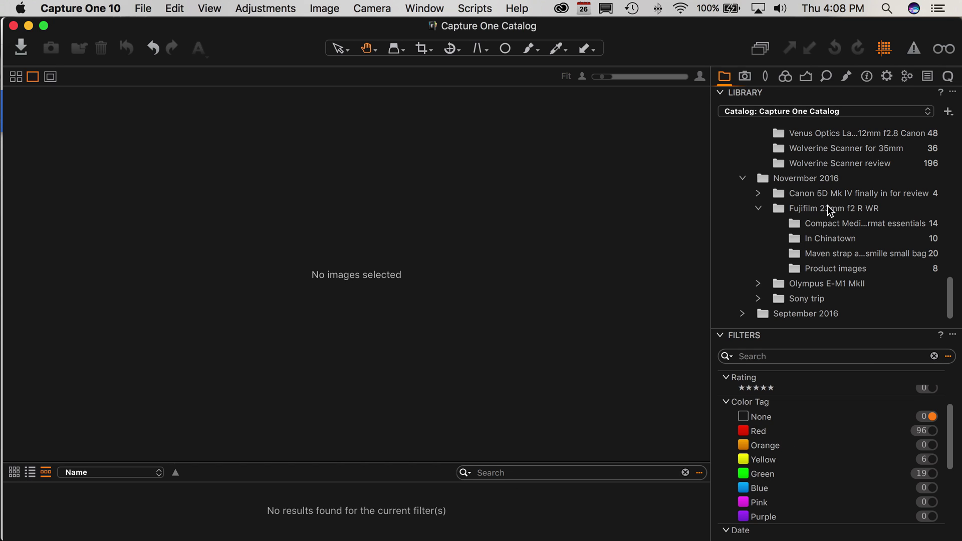
Step: Open the Compact Medium Format folder under Fujifilm 23mm f2 R WR and filter to Green
left_click(823, 243)
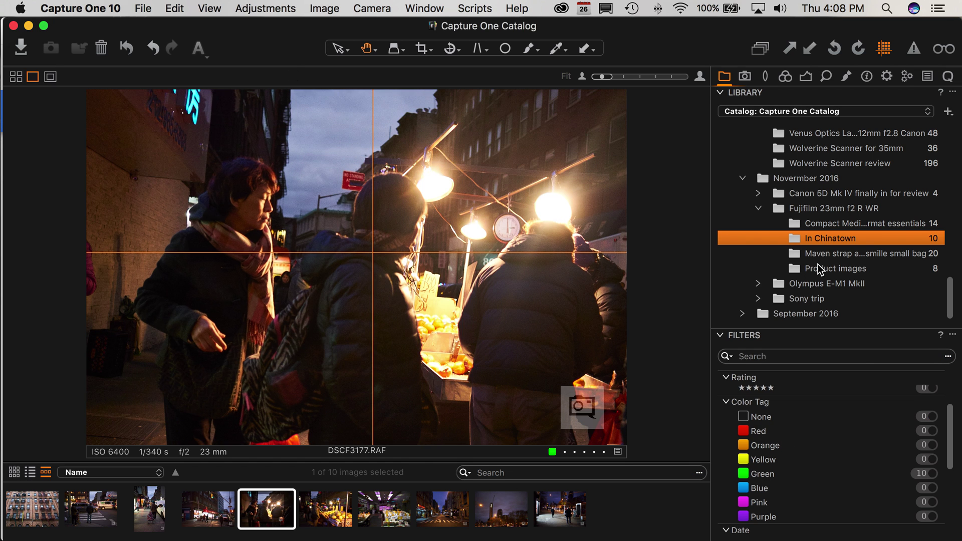
left_click(837, 227)
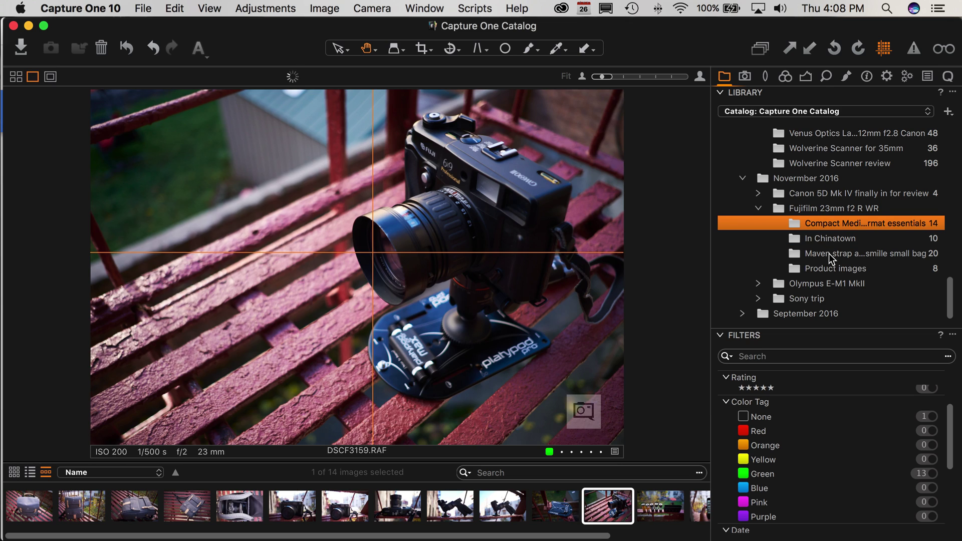
left_click(829, 253)
left_click(826, 284)
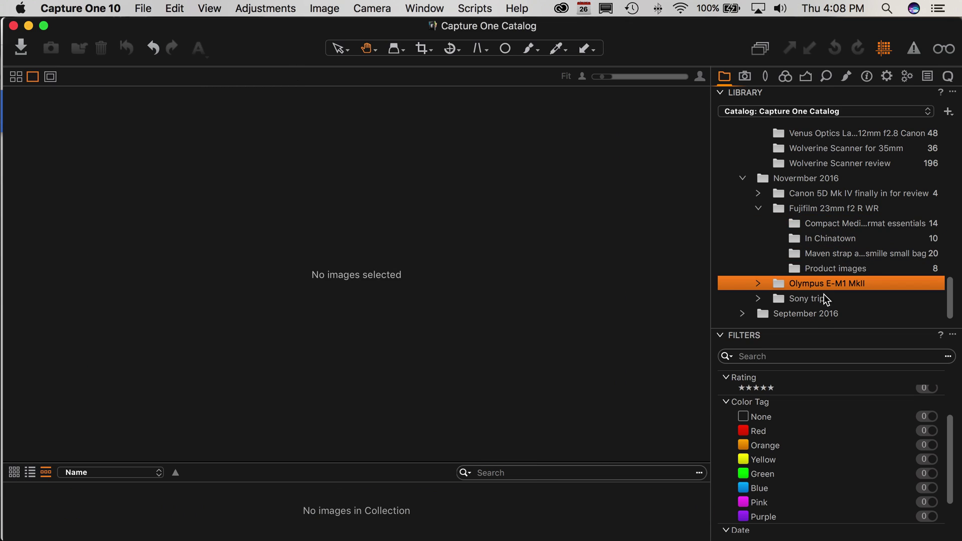
left_click(817, 206)
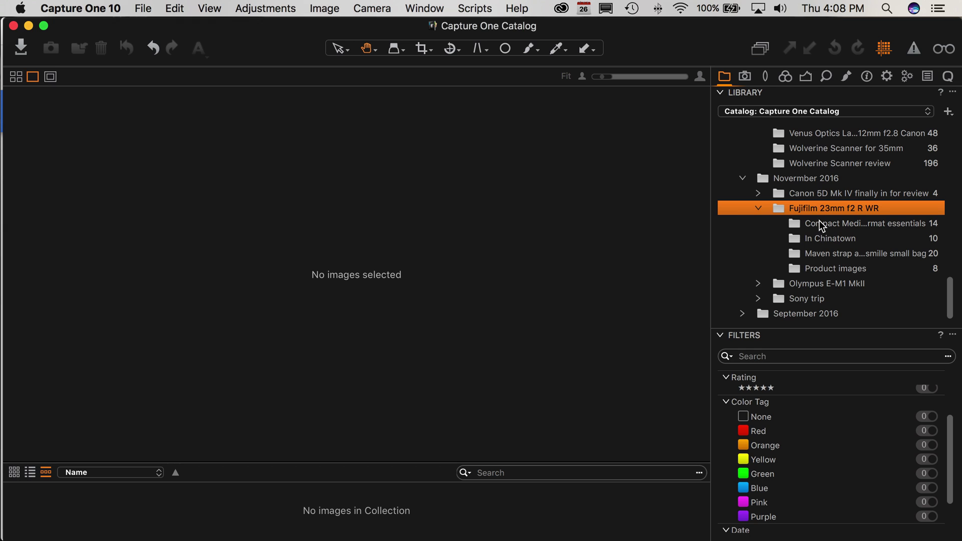
left_click(819, 222)
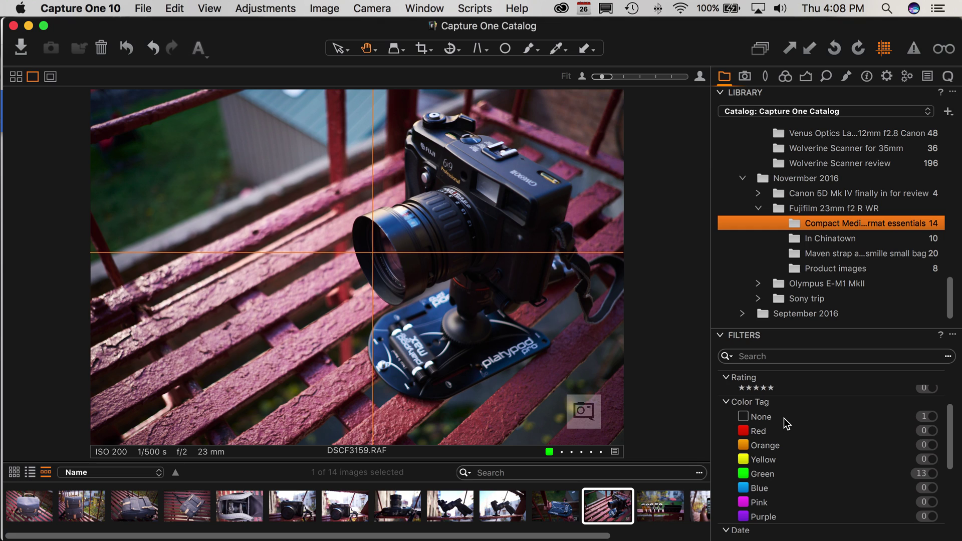
left_click(783, 476)
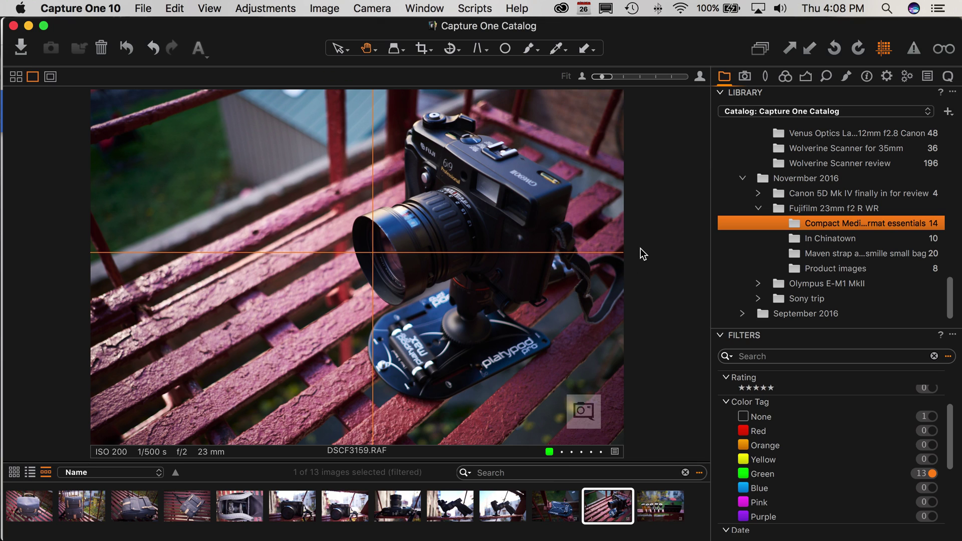
left_click(746, 77)
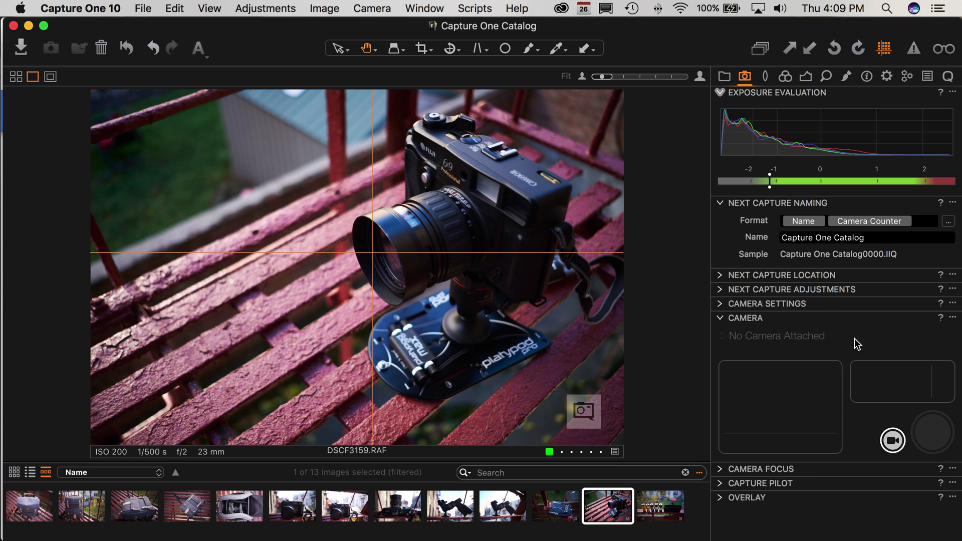
left_click(765, 76)
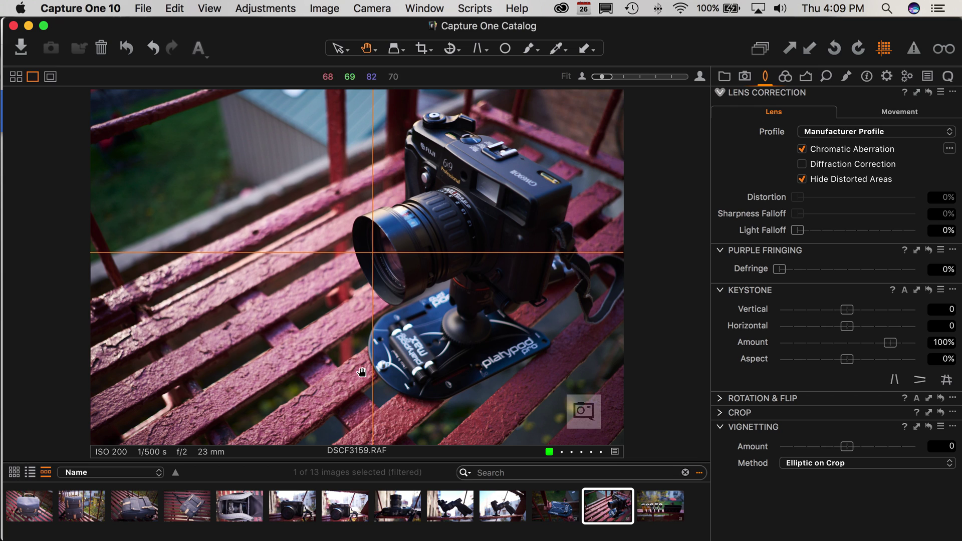
left_click(870, 132)
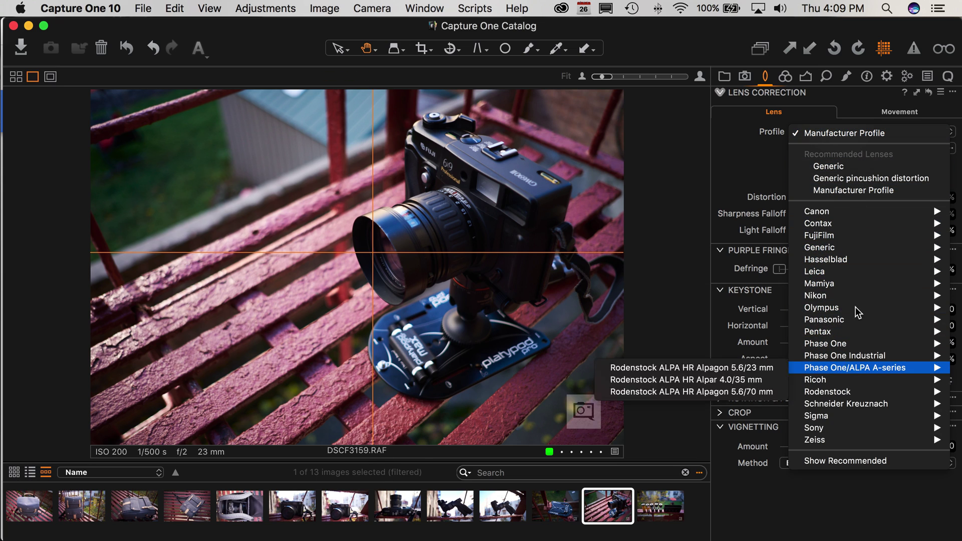
mouse_move(860, 237)
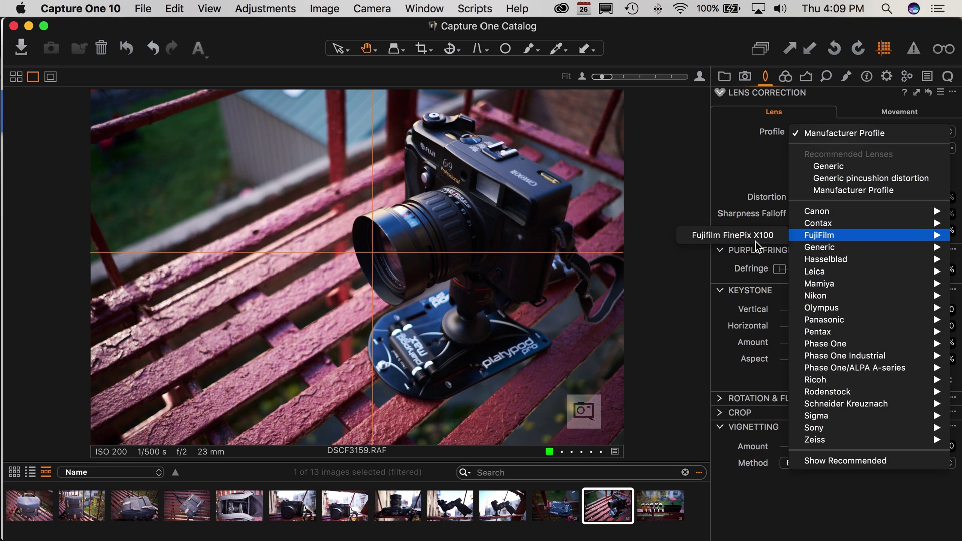
left_click(668, 368)
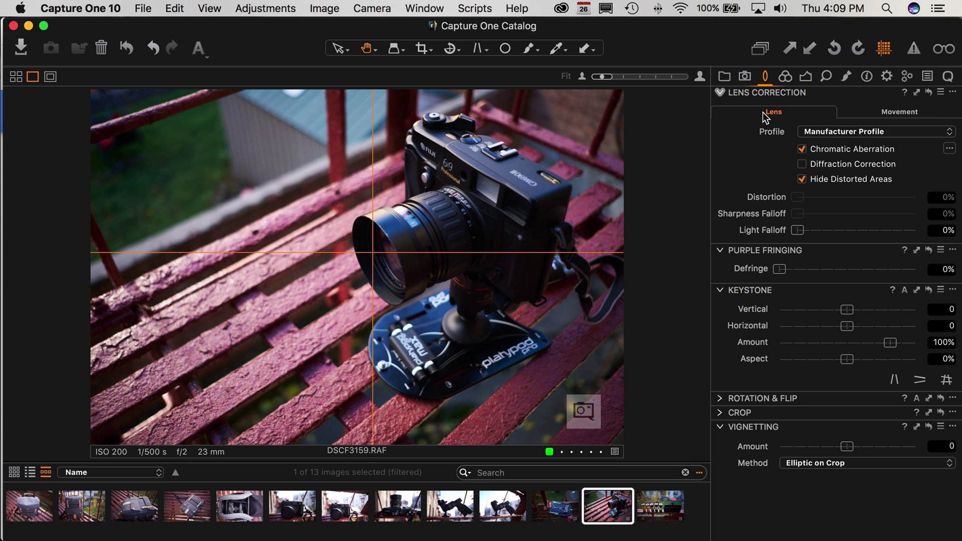
key("alt+super+1")
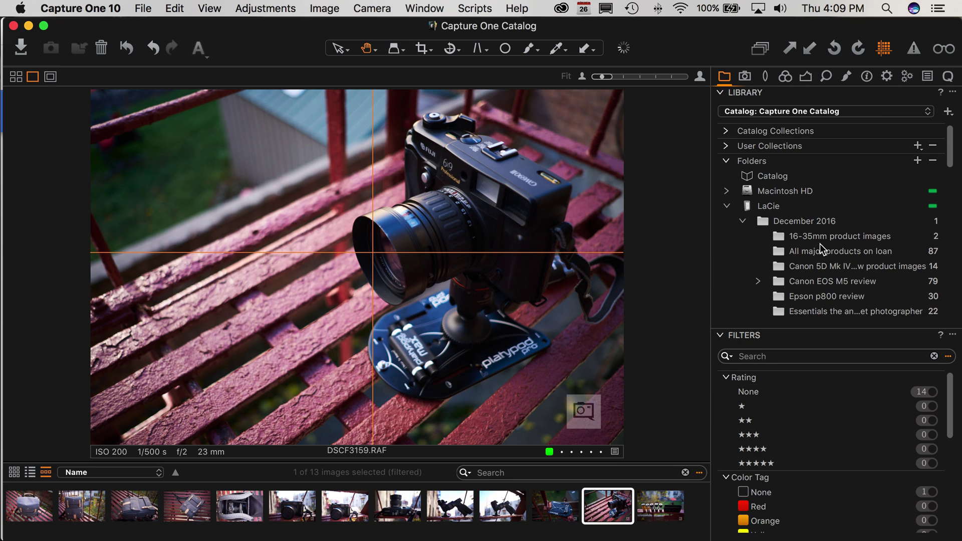
Step: Open the All major products on loan folder and show the Lens tools
left_click(821, 236)
left_click(822, 255)
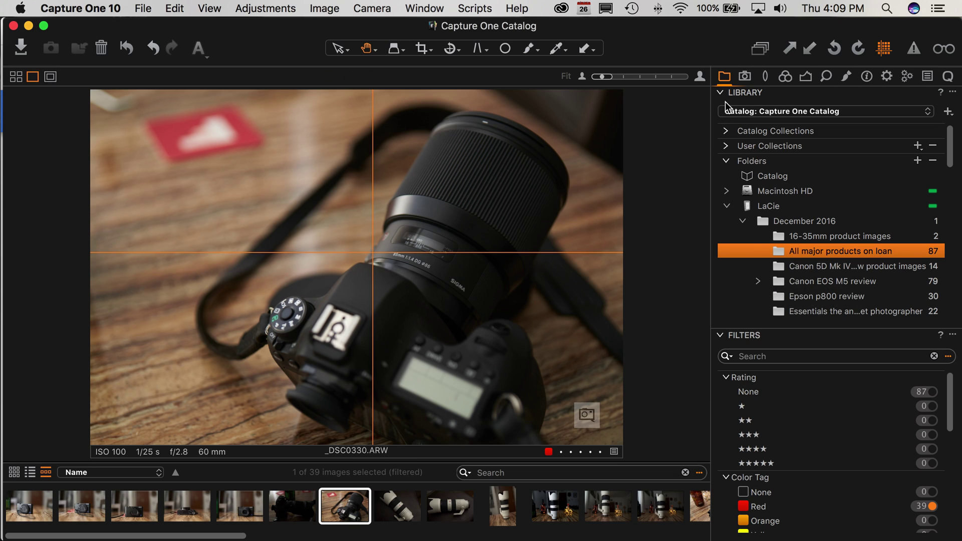
left_click(765, 76)
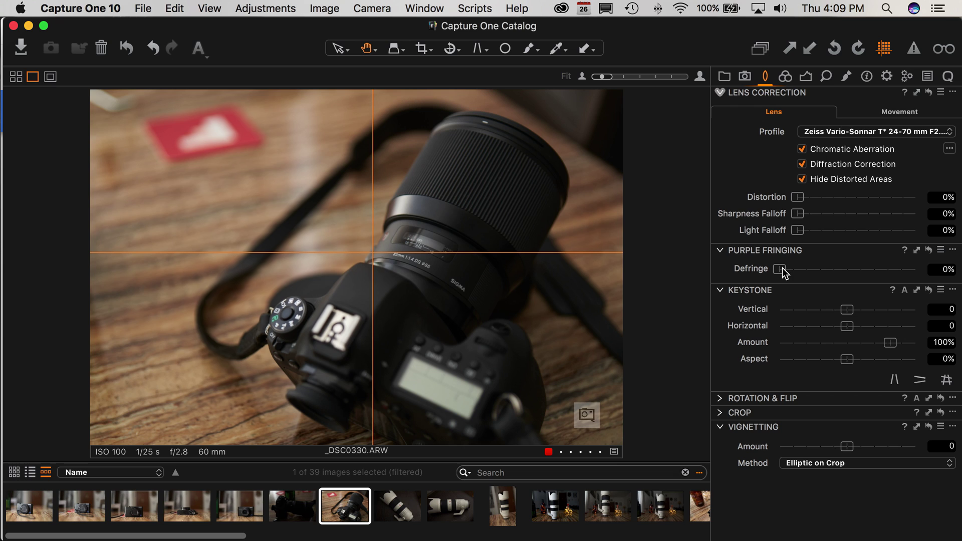
Step: Raise defringing to 26%, reset vertical keystone to 0, and leave vignetting at 0
left_click_drag(783, 270, 816, 270)
mouse_move(848, 309)
left_mouse_down()
mouse_move(869, 311)
mouse_move(851, 312)
left_mouse_up()
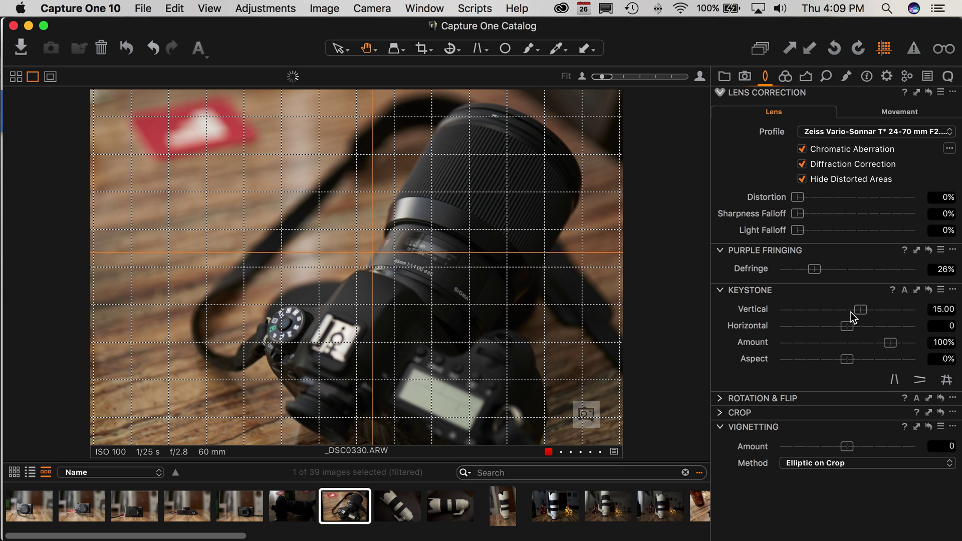
double_click(849, 312)
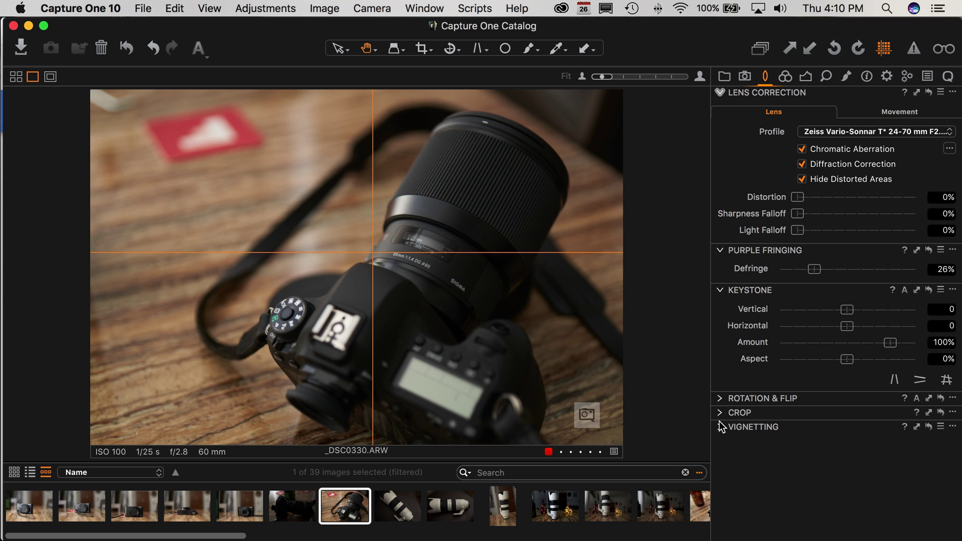
mouse_move(847, 447)
left_mouse_down()
mouse_move(783, 452)
mouse_move(907, 455)
mouse_move(786, 450)
mouse_move(848, 454)
left_mouse_up()
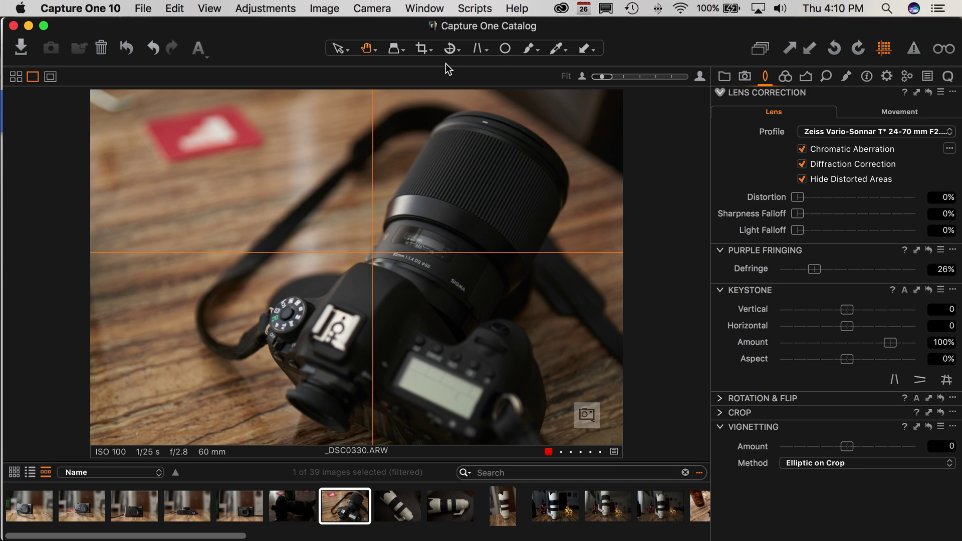
Step: Draw an initial crop frame over the upper-left area of _DSC0330
left_click(722, 413)
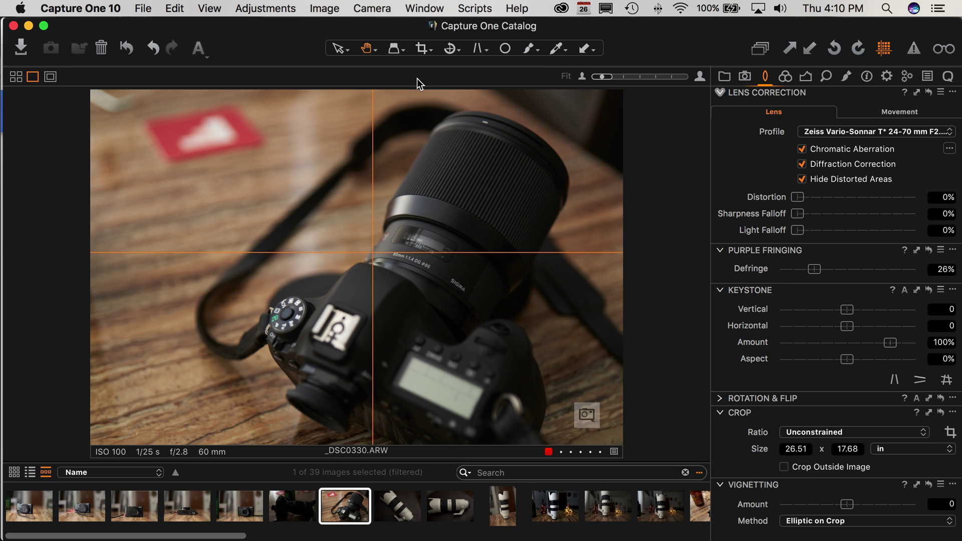
left_click(423, 48)
left_click_drag(155, 125, 533, 309)
left_click(340, 48)
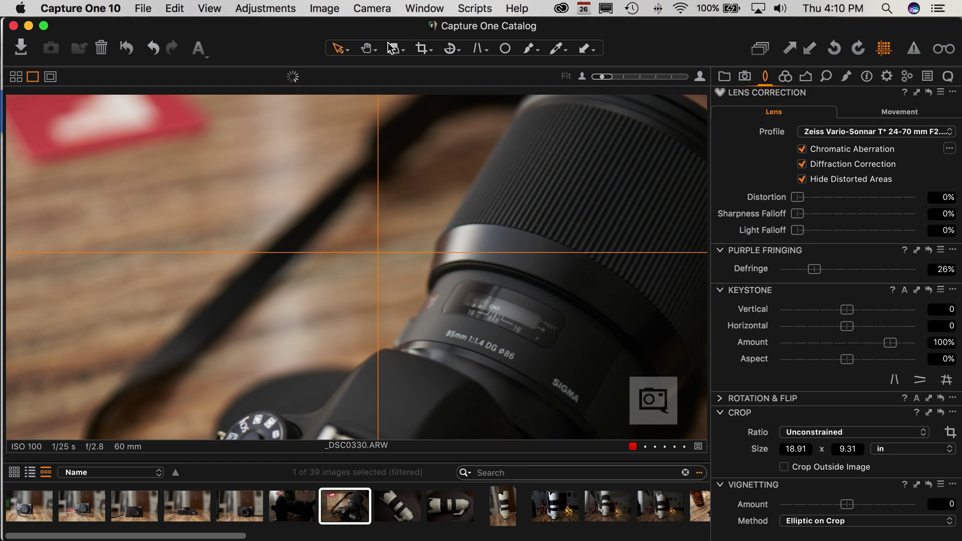
Step: Enlarge the crop to 26.49 x 17.07 in, then move to the next image
left_click(424, 50)
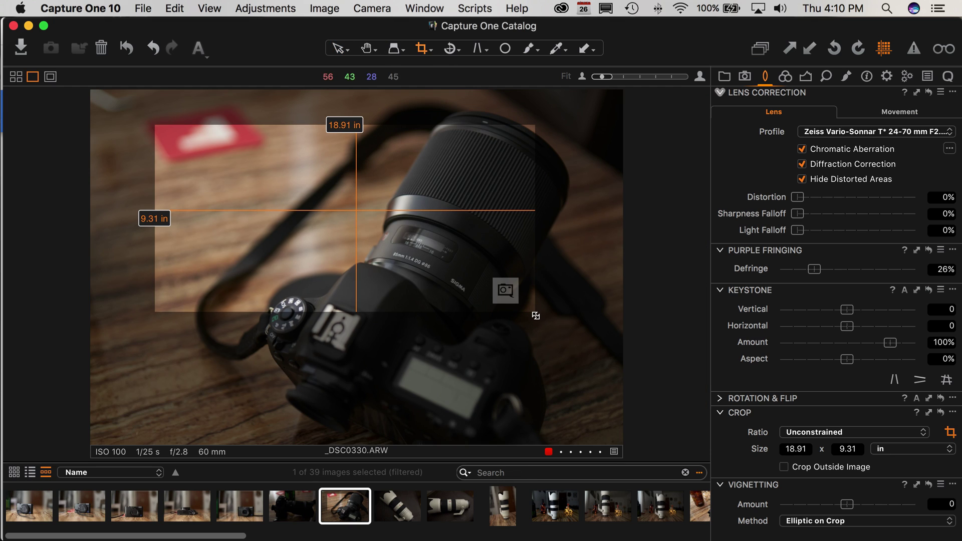
left_click_drag(534, 312, 709, 489)
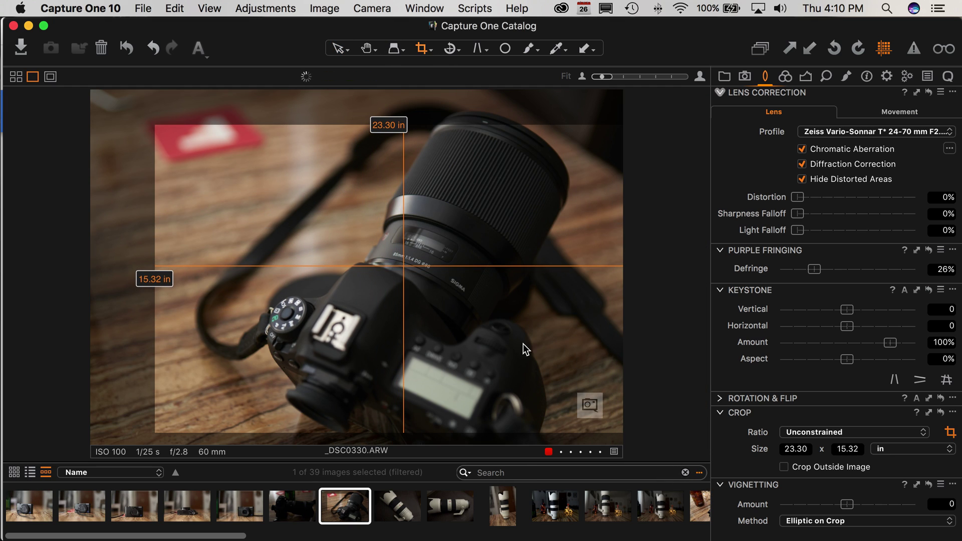
left_click_drag(156, 125, 8, 37)
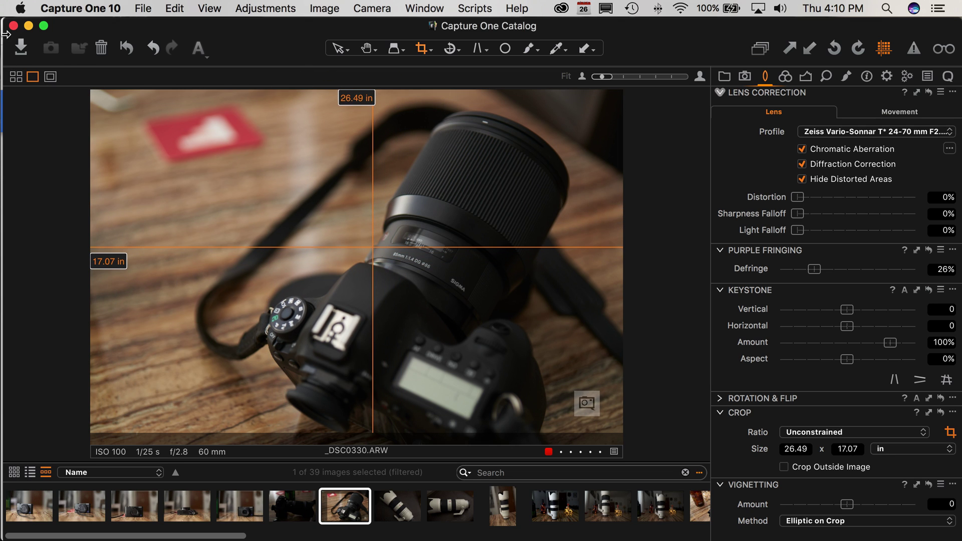
left_click(338, 49)
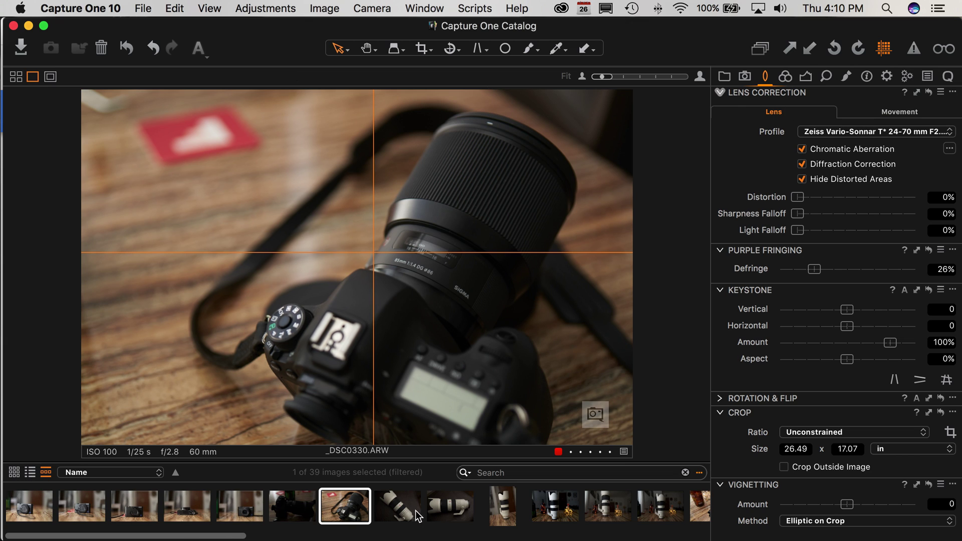
key("Right")
Step: Show White Balance in the Color tools and select the first filmstrip images
left_click(785, 76)
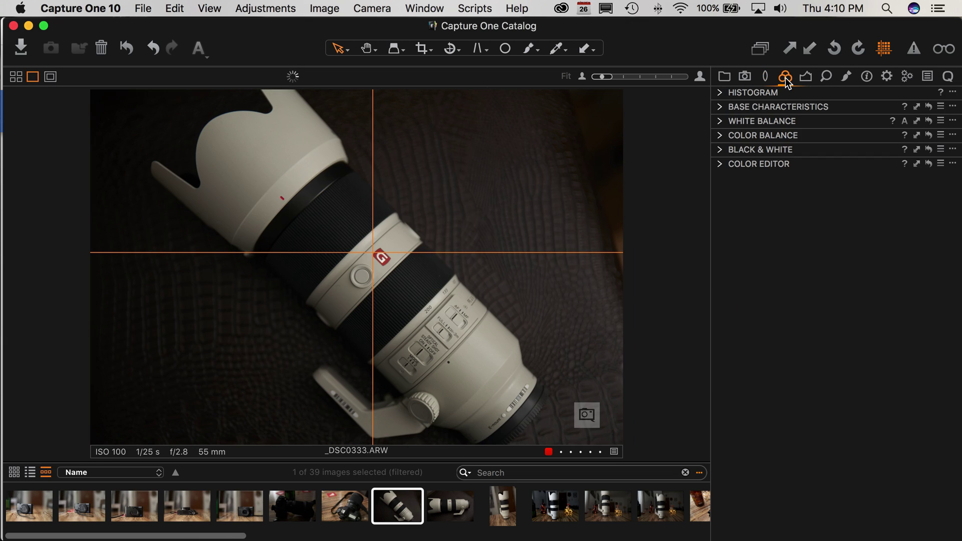
left_click(719, 121)
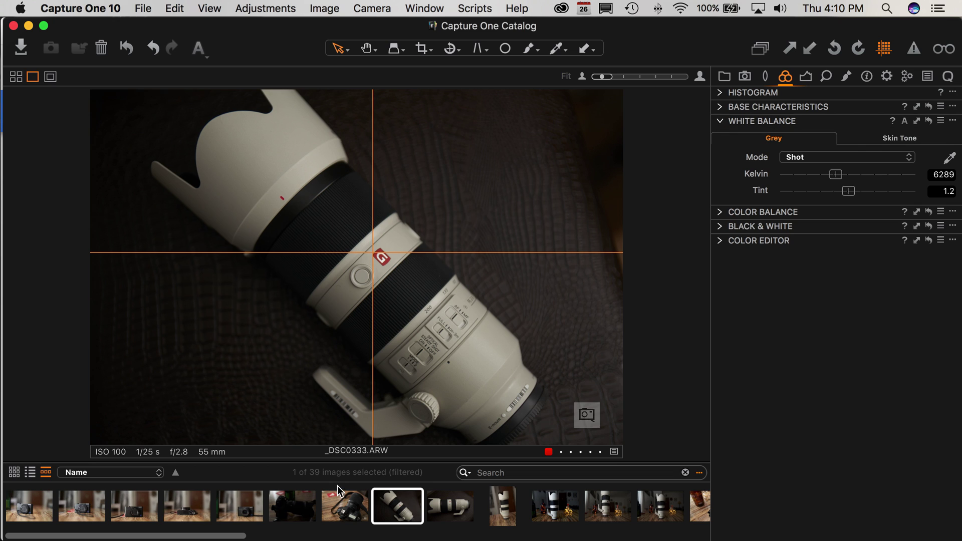
left_click(251, 506)
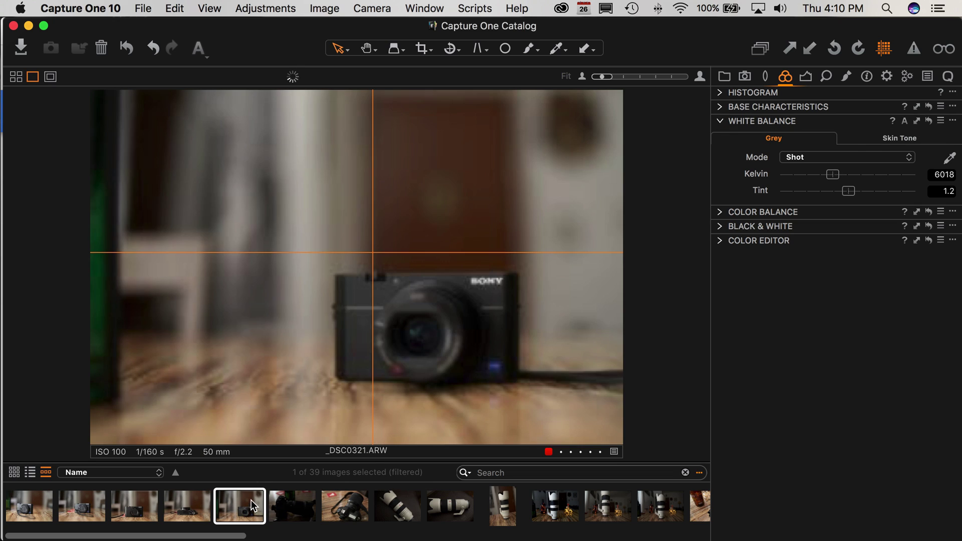
left_click(314, 512)
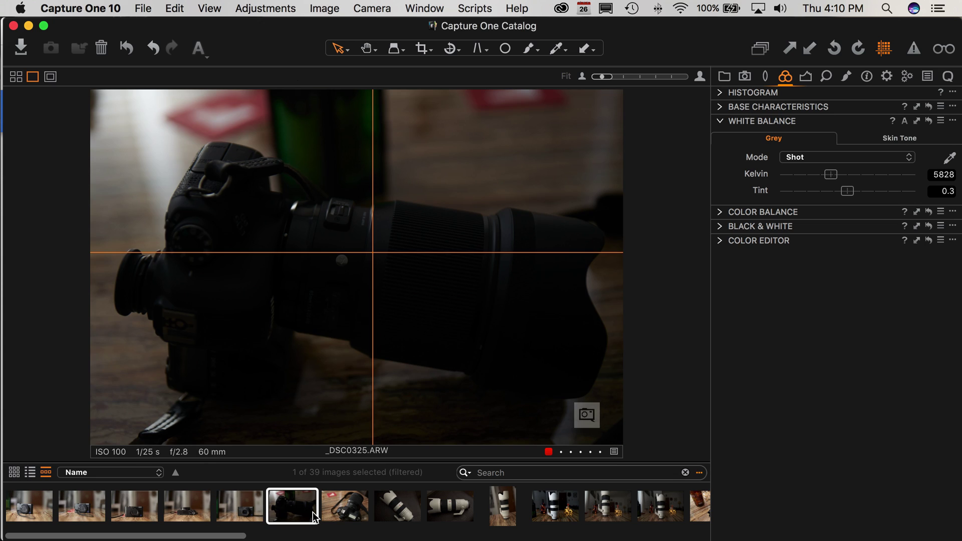
left_click(232, 514)
left_click(33, 518)
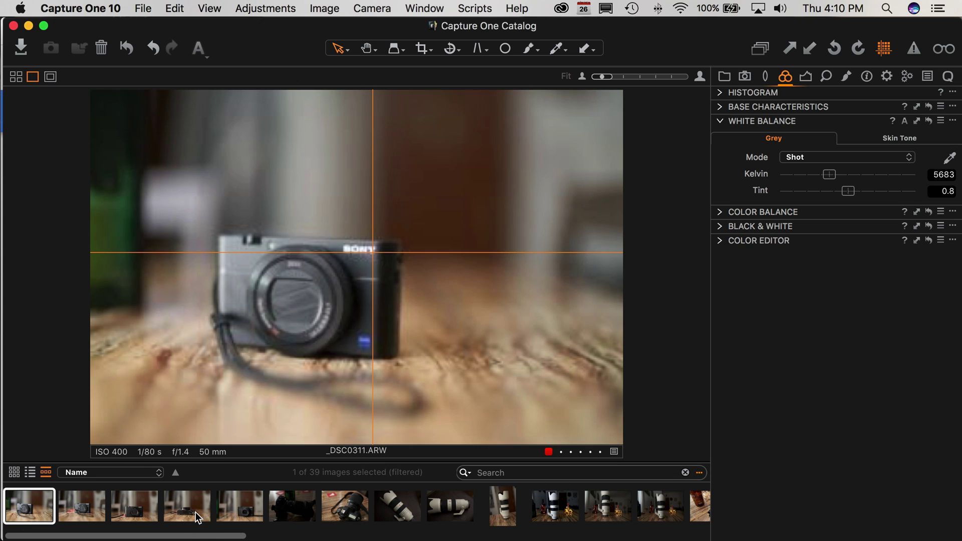
left_click(245, 506)
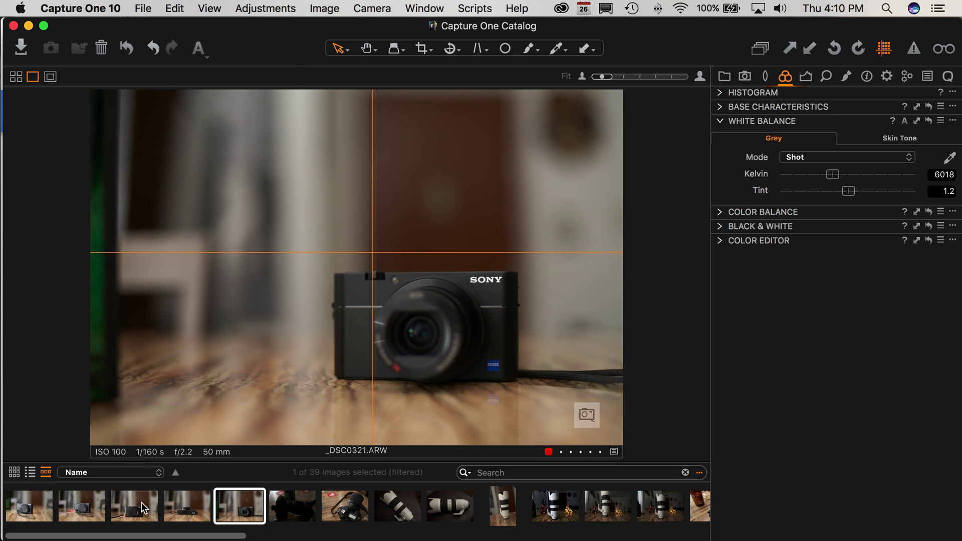
left_click(27, 507, "shift")
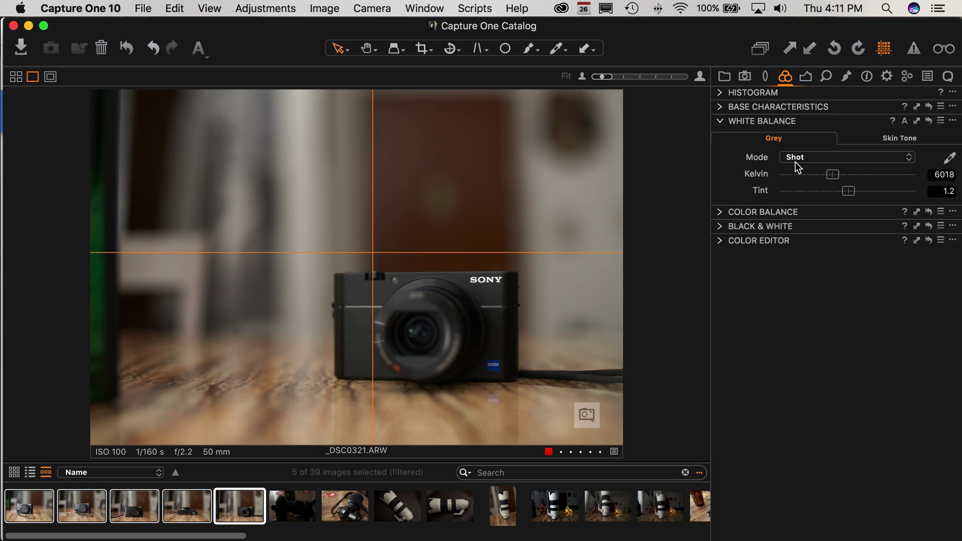
Step: Set _DSC0321's white balance mode to Daylight (5313 K)
left_click(722, 95)
left_click(817, 235)
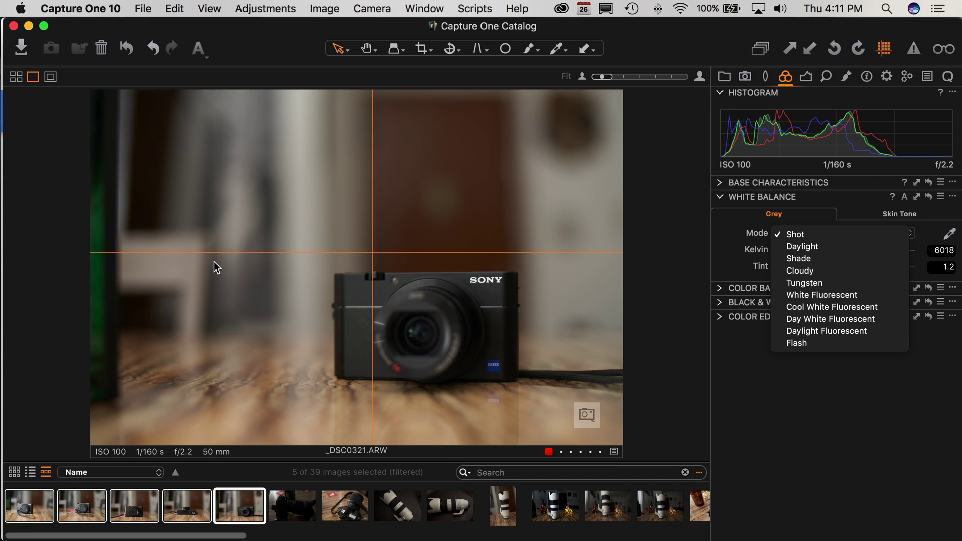
left_click(818, 247)
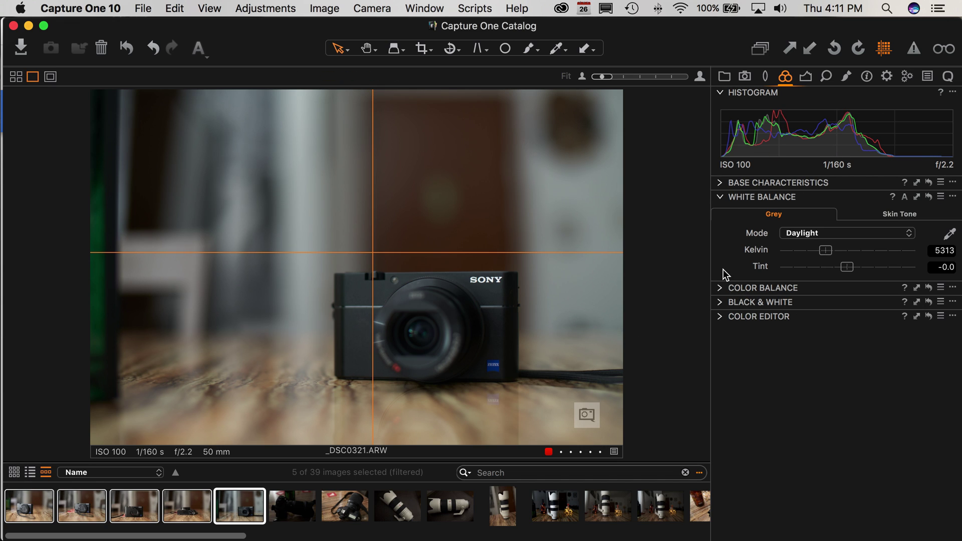
Step: Tint shadows blue-purple and highlights orange, darken shadows, and brighten highlights and midtones
left_click(720, 289)
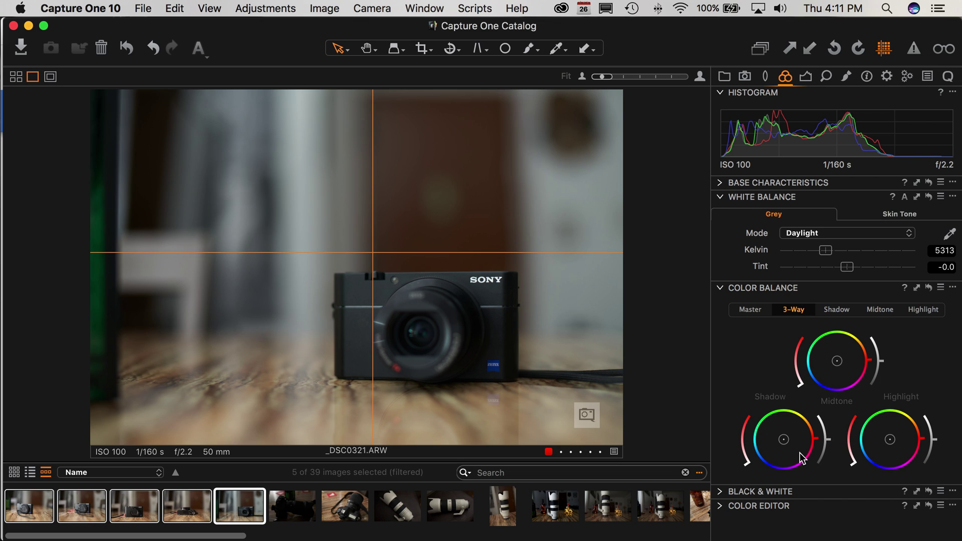
mouse_move(785, 444)
left_mouse_down()
mouse_move(779, 463)
mouse_move(787, 430)
mouse_move(796, 431)
mouse_move(786, 444)
left_mouse_up()
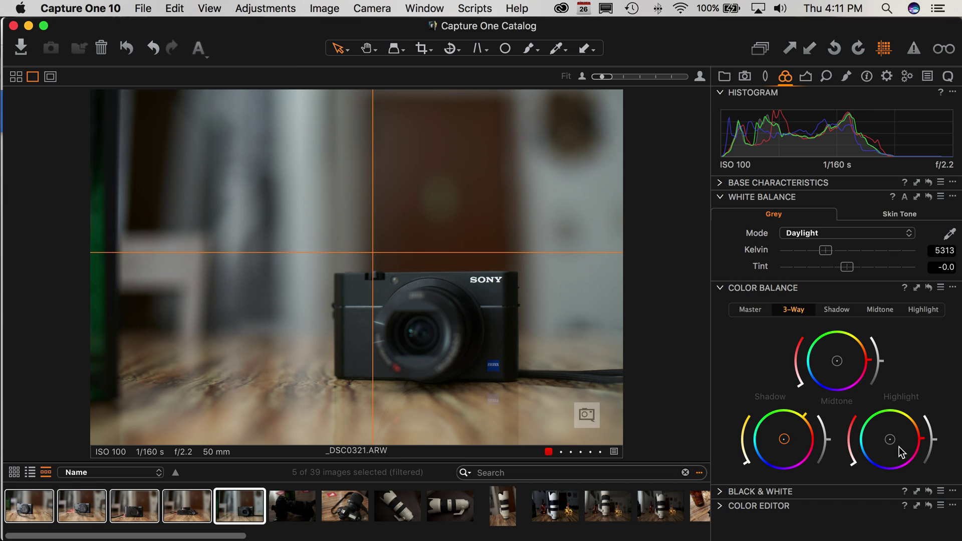
mouse_move(890, 440)
left_mouse_down()
mouse_move(897, 431)
mouse_move(881, 425)
mouse_move(885, 437)
mouse_move(871, 447)
mouse_move(896, 464)
mouse_move(891, 440)
left_mouse_up()
left_click_drag(832, 445, 829, 467)
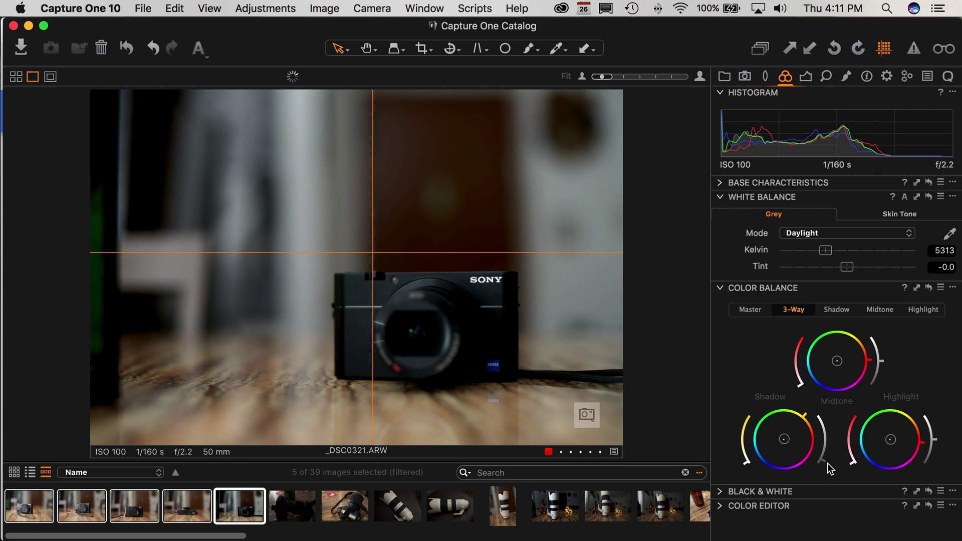
left_click_drag(938, 446, 934, 422)
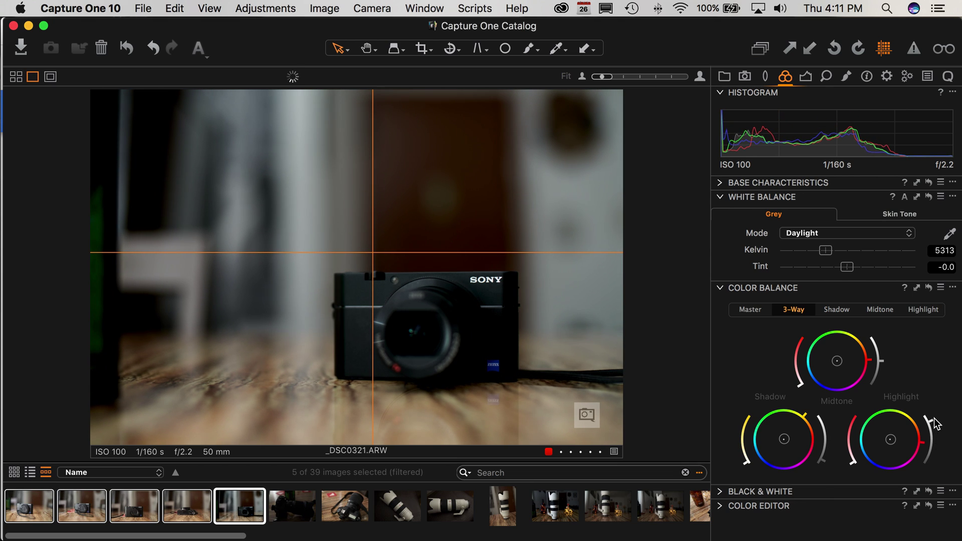
left_click_drag(881, 365, 885, 345)
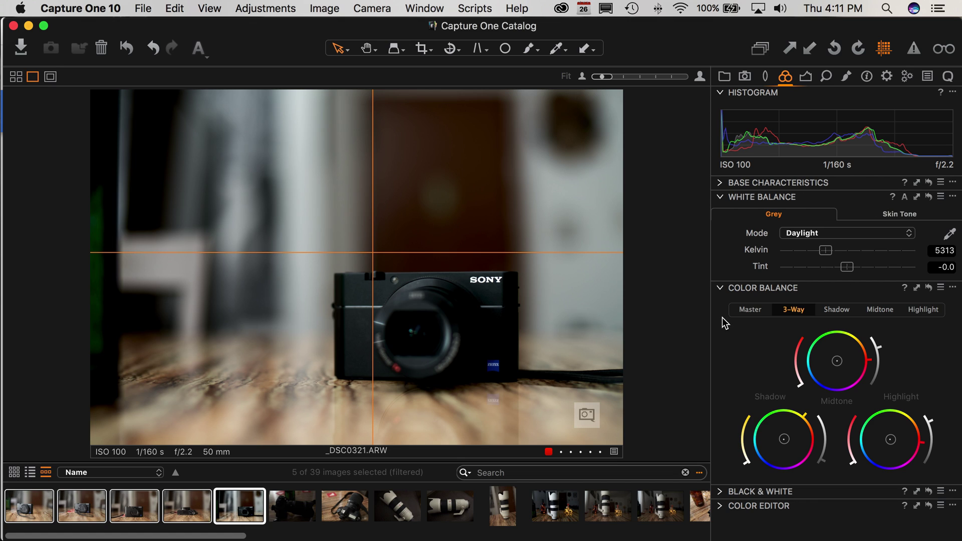
left_click(721, 289)
Step: Narrow the red range in the Color Editor and raise its saturation by 43.8
left_click(722, 315, "alt")
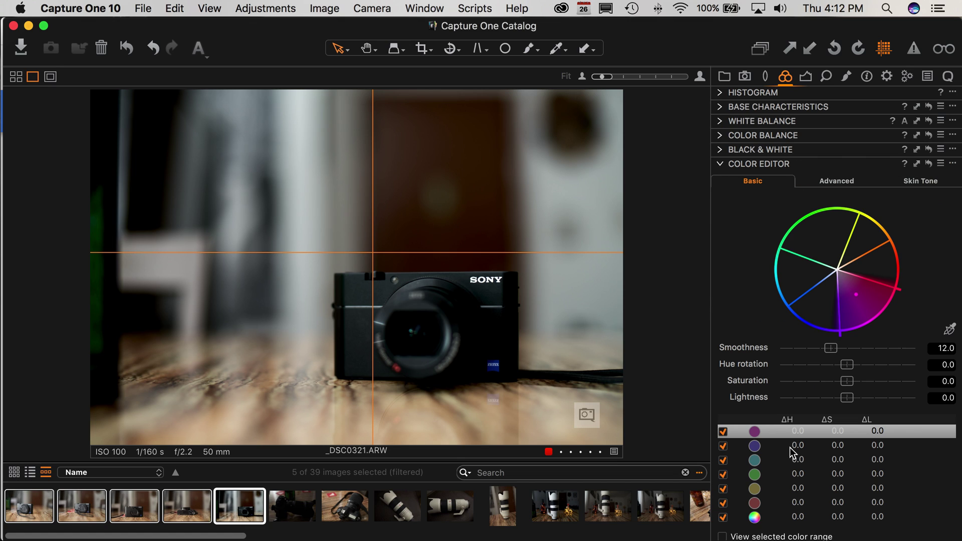
left_click(773, 502)
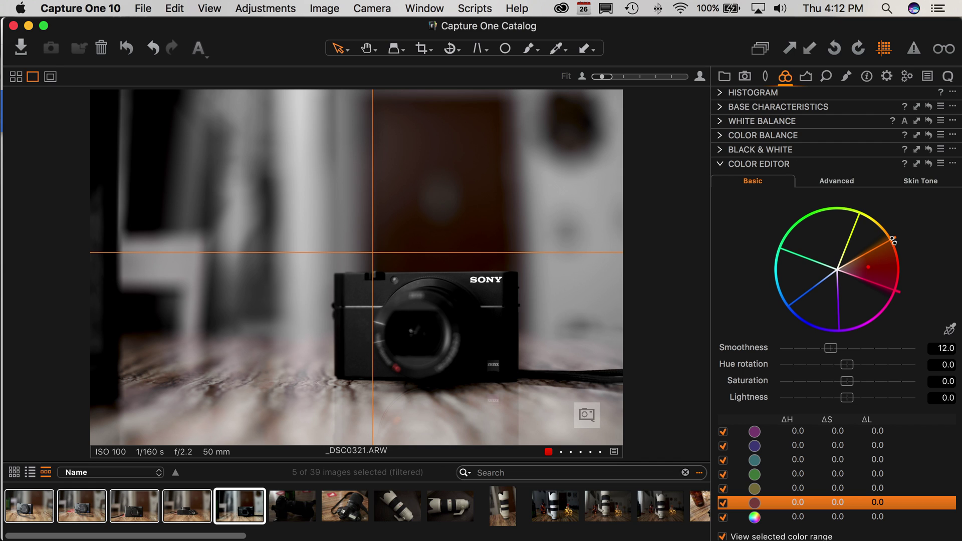
mouse_move(893, 240)
left_mouse_down()
mouse_move(898, 282)
mouse_move(902, 242)
mouse_move(887, 218)
mouse_move(900, 252)
mouse_move(897, 242)
left_mouse_up()
left_click_drag(866, 380, 889, 382)
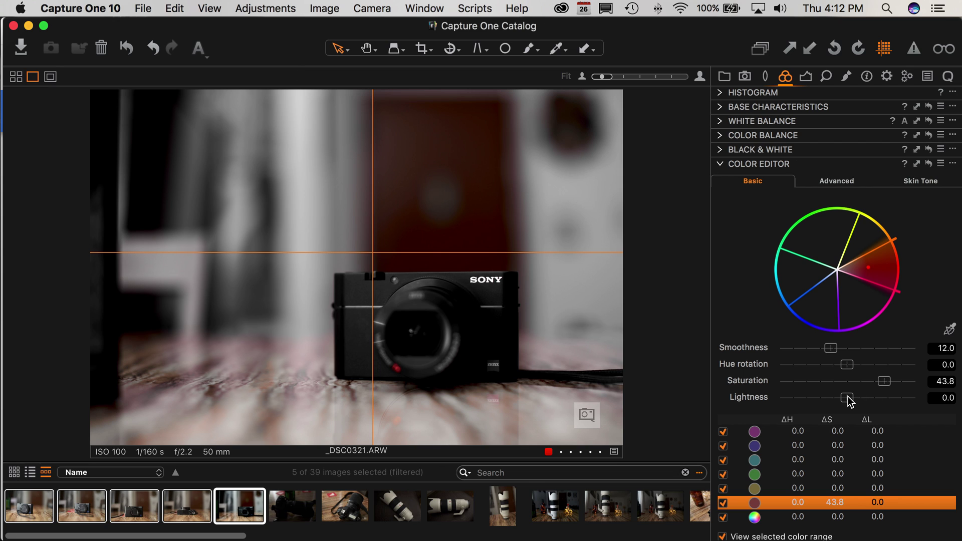
left_click_drag(848, 400, 850, 399)
Step: Shift the yellow range toward orange: saturation +32.0, lightness +2.1, smoothness 19
left_click(770, 489)
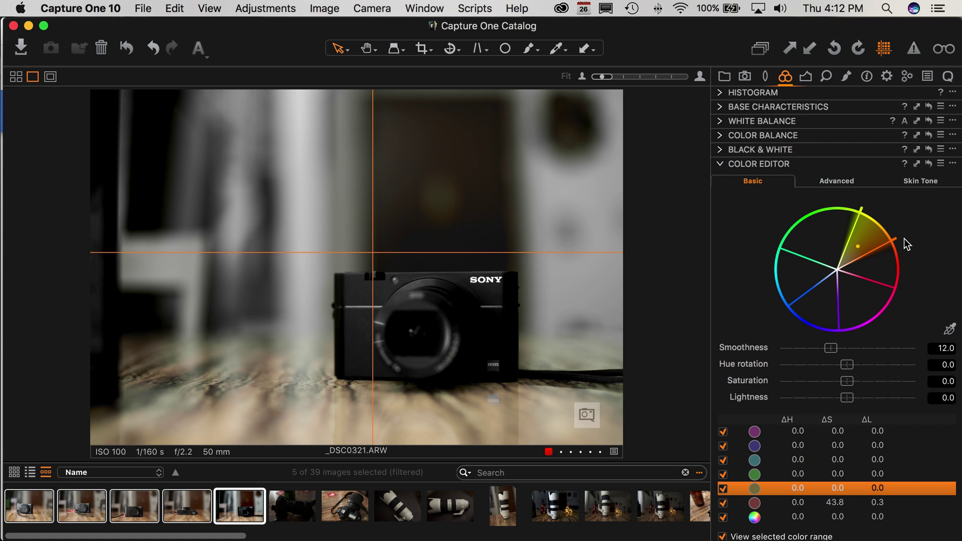
mouse_move(897, 240)
left_mouse_down()
mouse_move(880, 218)
mouse_move(892, 254)
left_mouse_up()
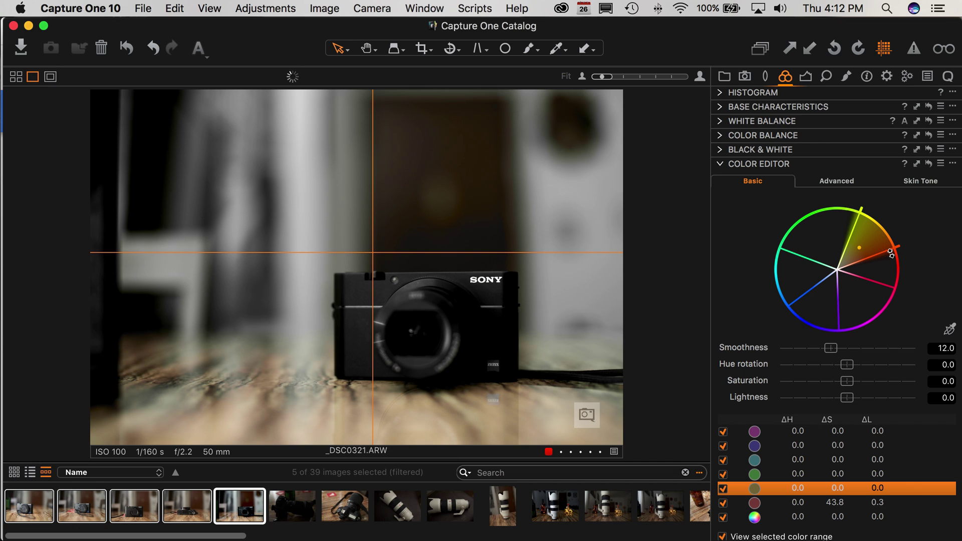
left_click_drag(860, 207, 878, 219)
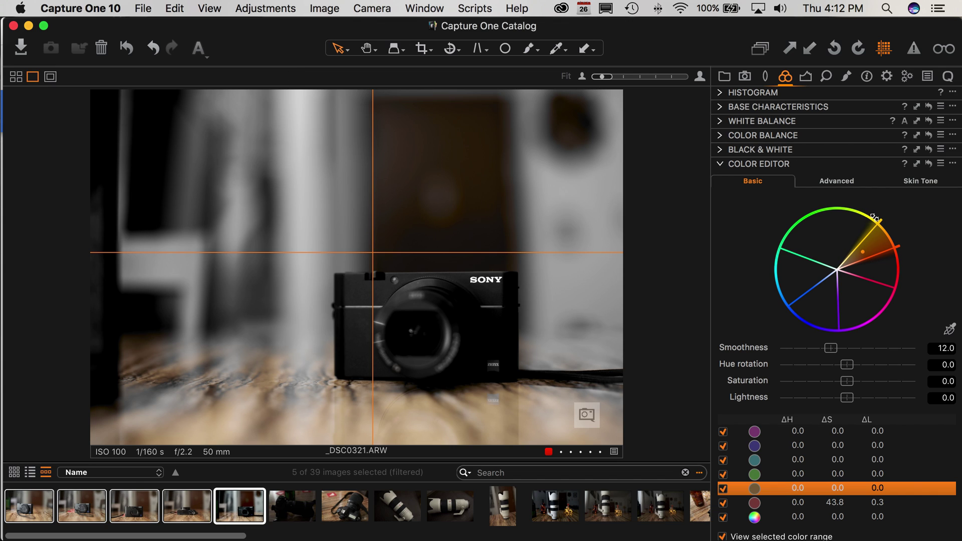
left_click_drag(848, 380, 860, 398)
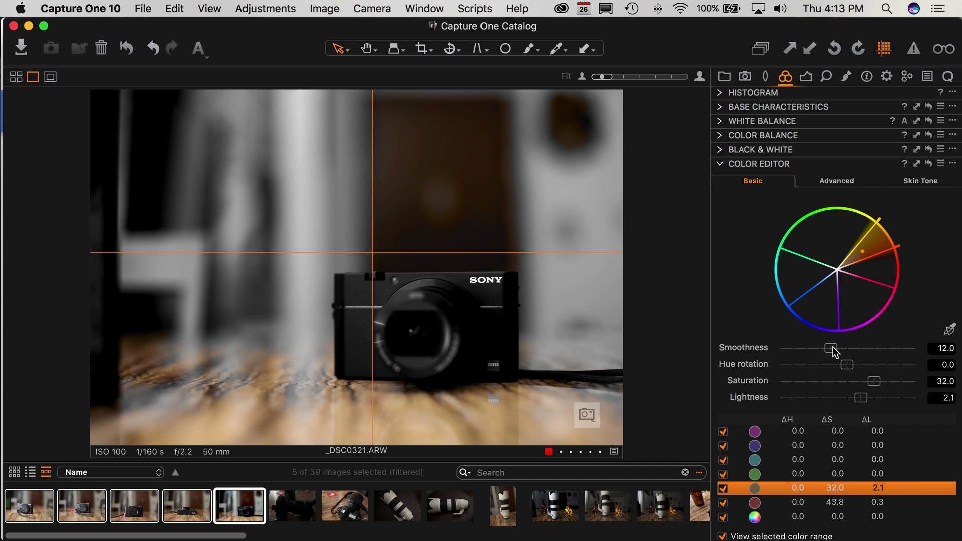
left_click_drag(833, 351, 866, 347)
left_click(754, 471)
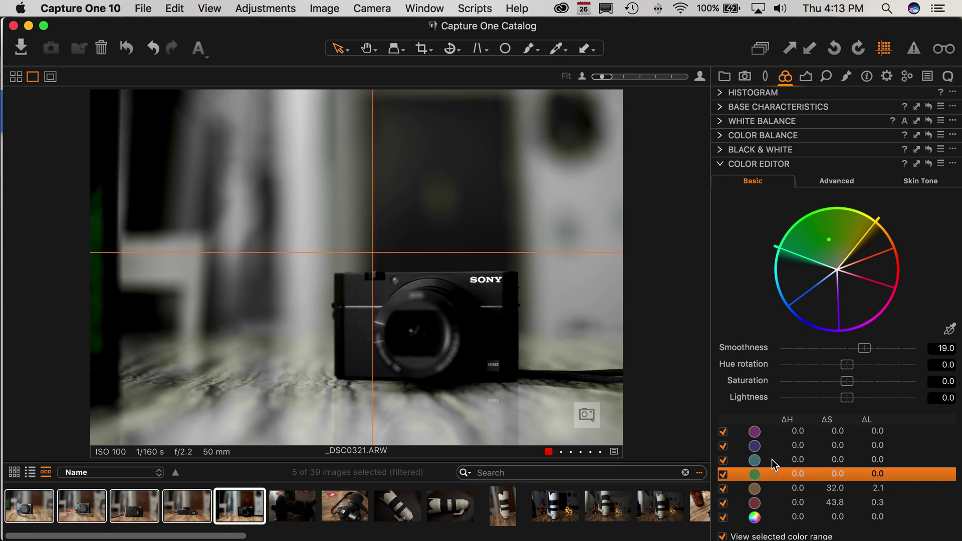
Step: Desaturate the cyan range to -80 and lift its lightness to 5.4
left_click(773, 463)
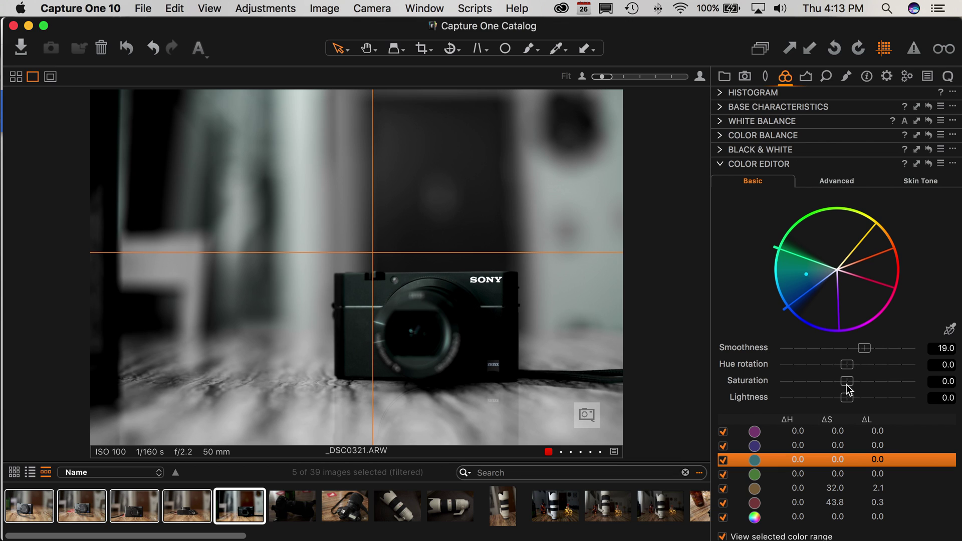
left_click_drag(848, 386, 780, 385)
left_click_drag(840, 396, 885, 400)
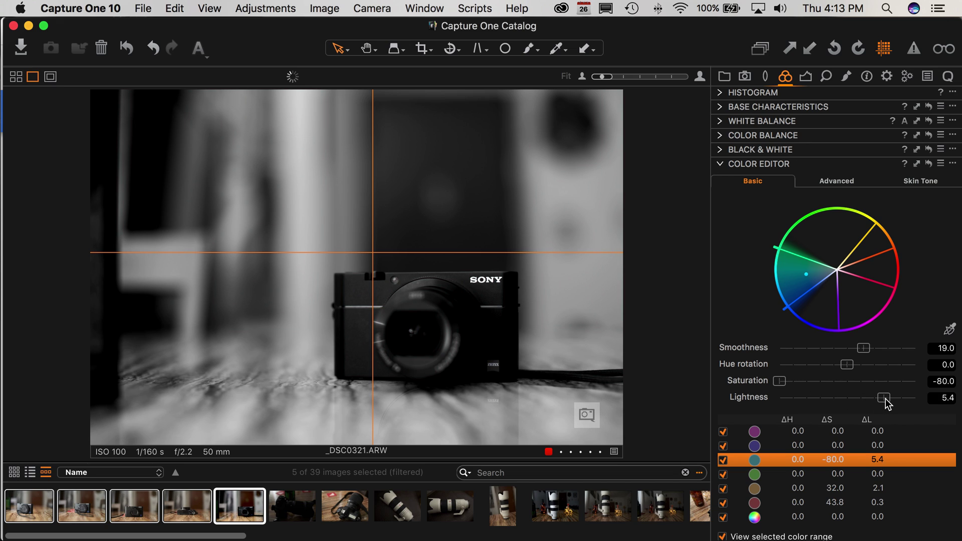
Step: Boost the blue range's saturation to 46, then return to the full range with range preview off
left_click(771, 444)
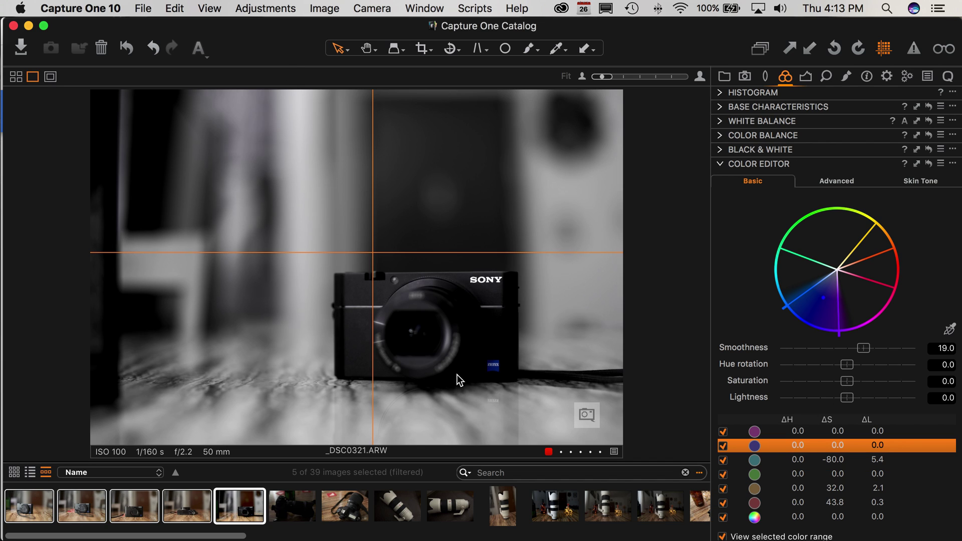
left_click_drag(848, 384, 888, 387)
left_click(769, 432)
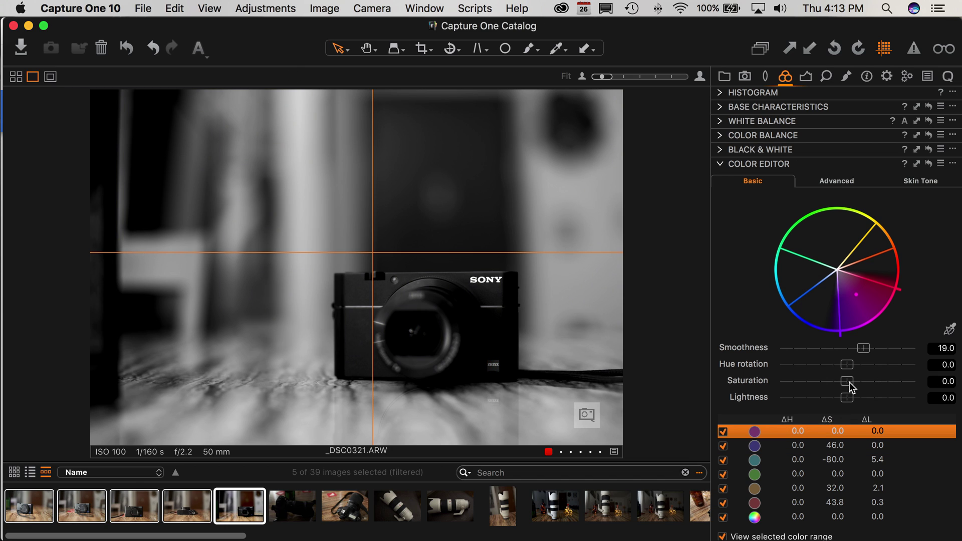
left_click(771, 521)
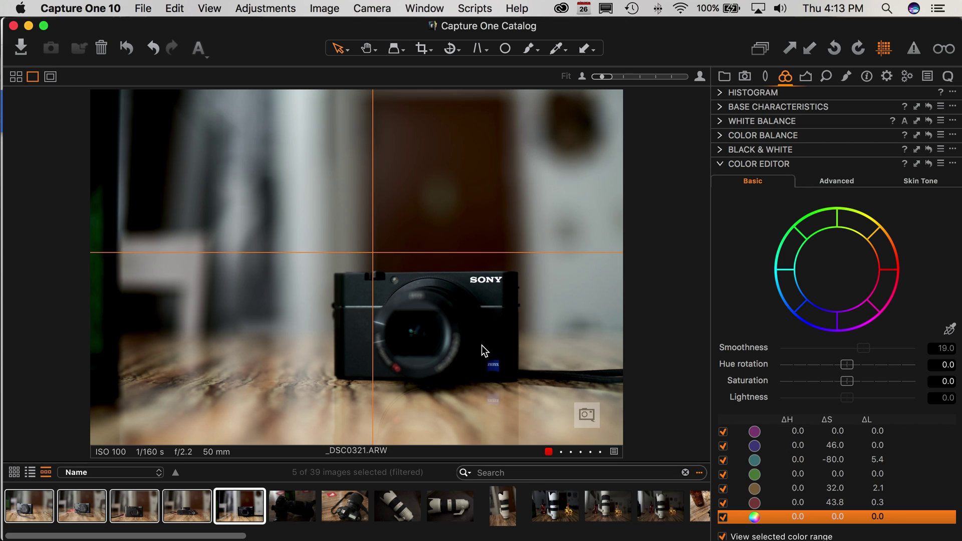
left_click(723, 537)
Step: Apply _DSC0321's white balance, colour balance and basic colour edits to all five selected images
left_click(365, 8)
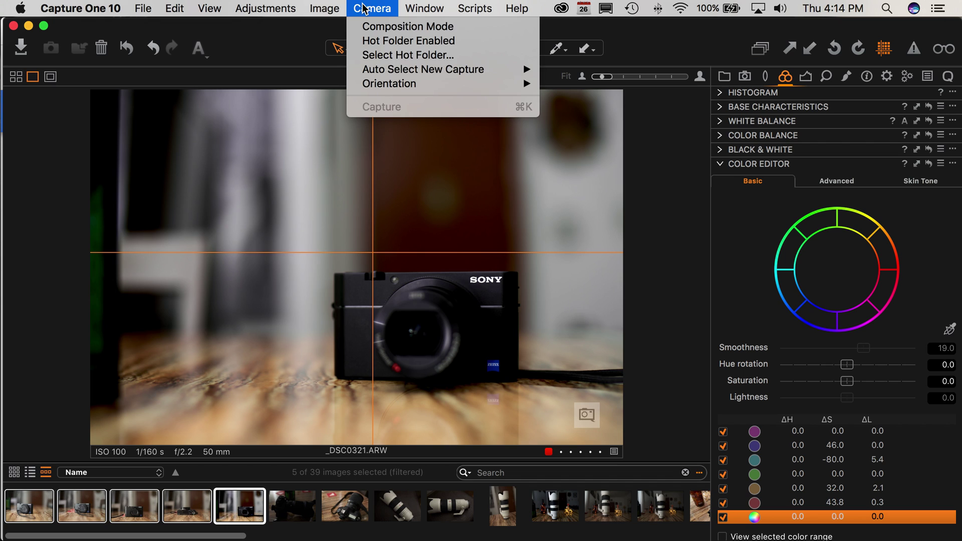
mouse_move(262, 8)
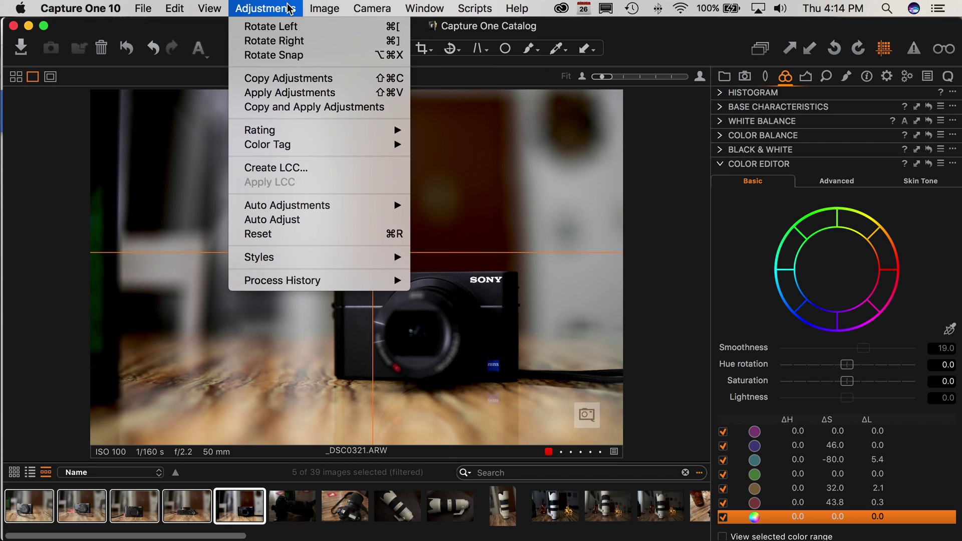
left_click(292, 108)
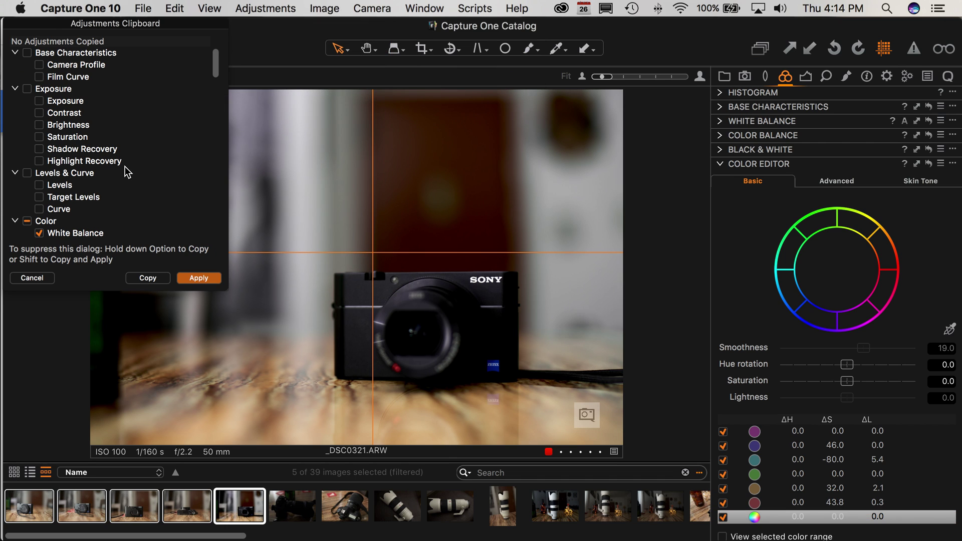
scroll(127, 171, "down", 8)
scroll(69, 103, "up", 3)
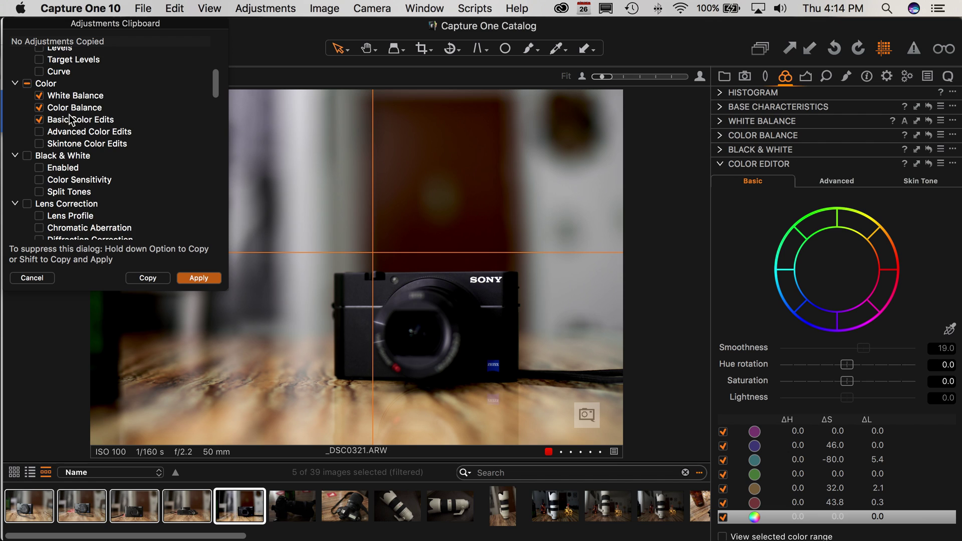
scroll(70, 119, "down", 8)
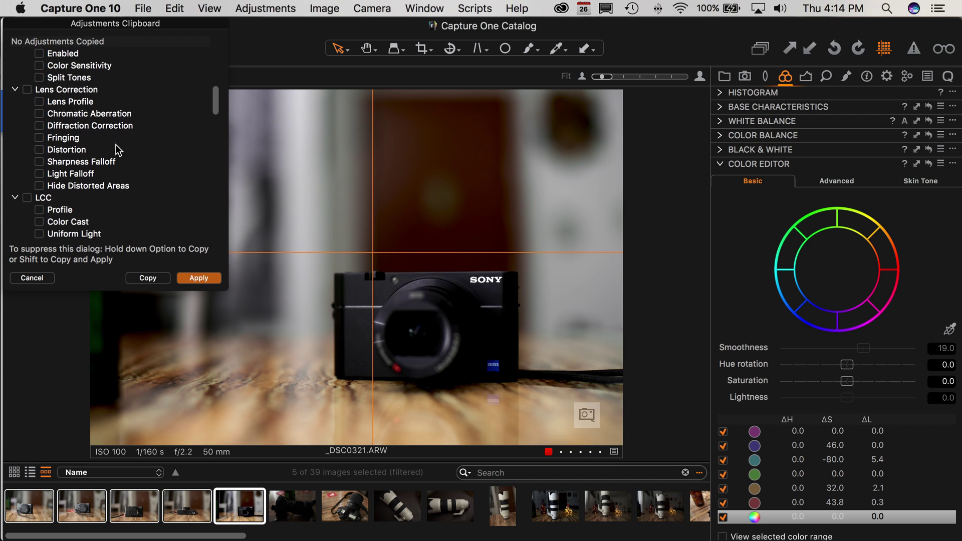
left_click(197, 279)
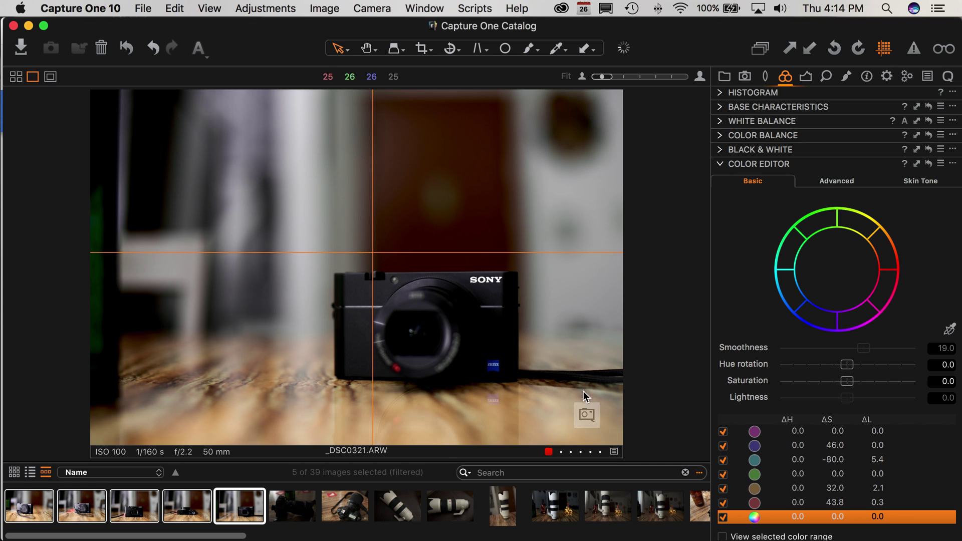
left_click(225, 515)
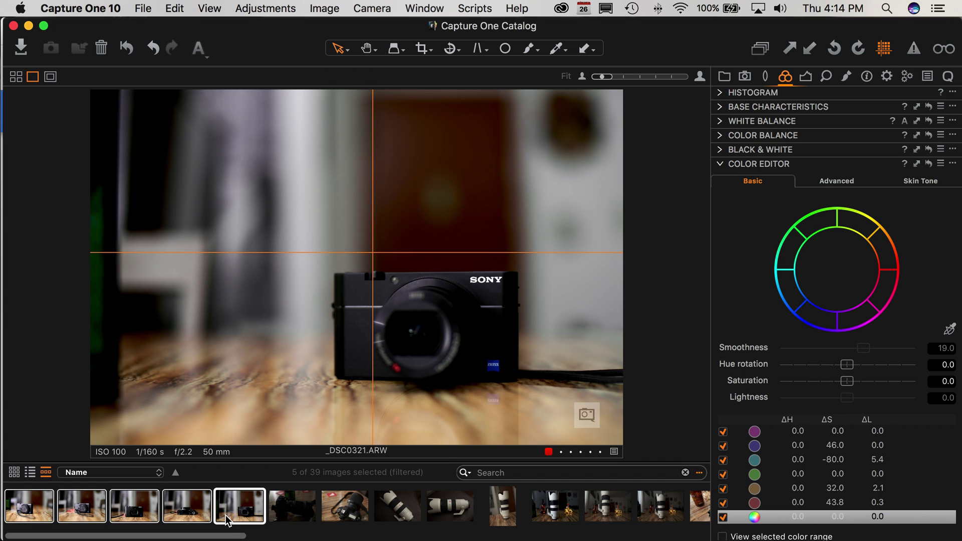
Step: Step through the selected shots to _DSC0311 and show its Exposure tools
key("Left")
key("Left")
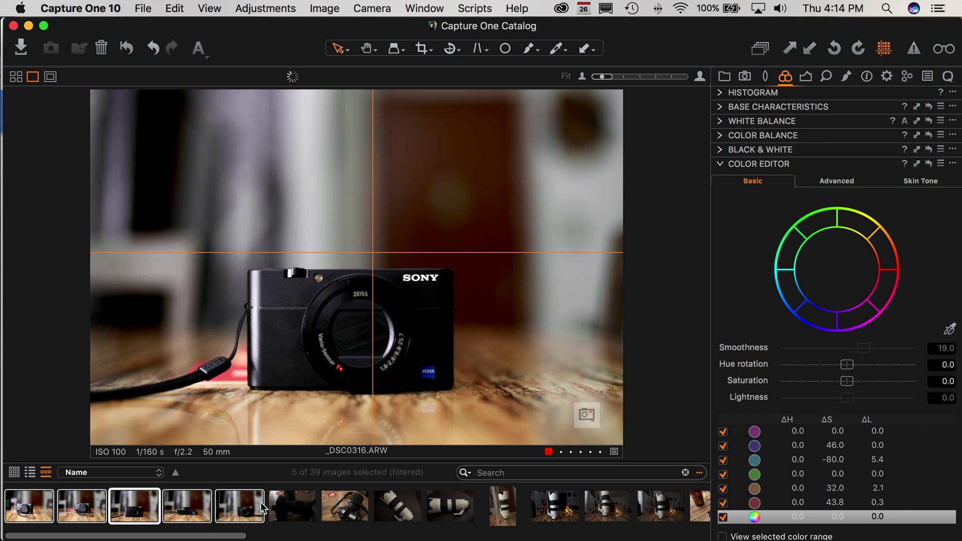
key("Right")
key("Right")
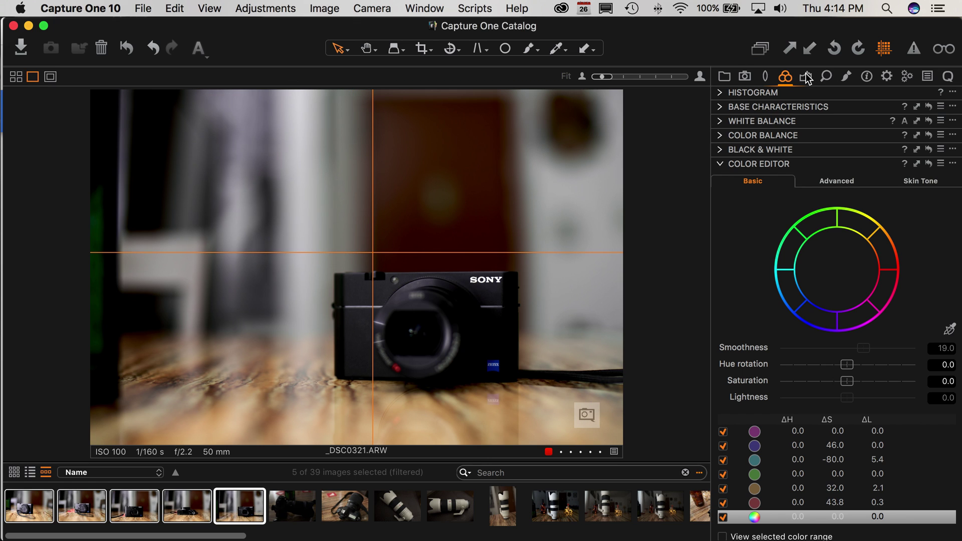
key("Left")
key("Left")
key("Left")
key("Left")
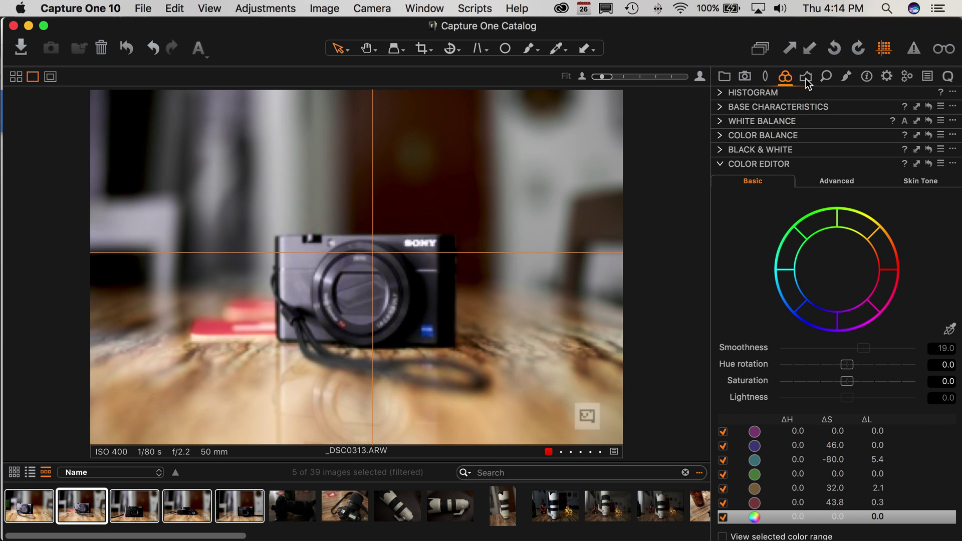
key("Left")
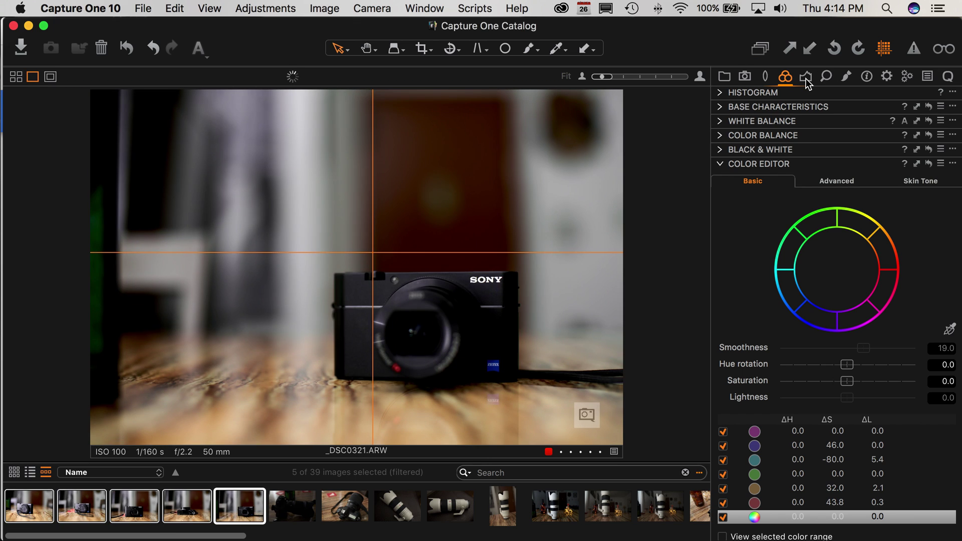
key("Right")
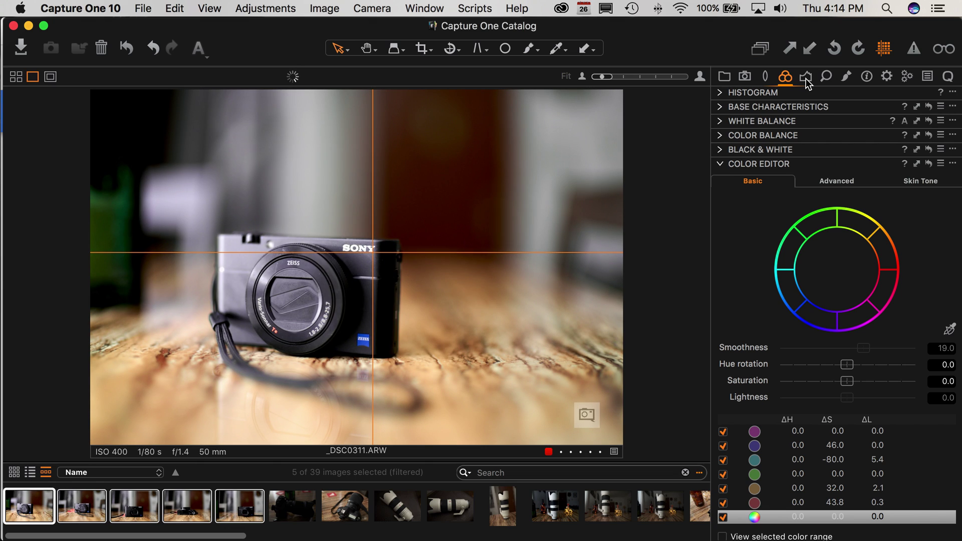
left_click(806, 79)
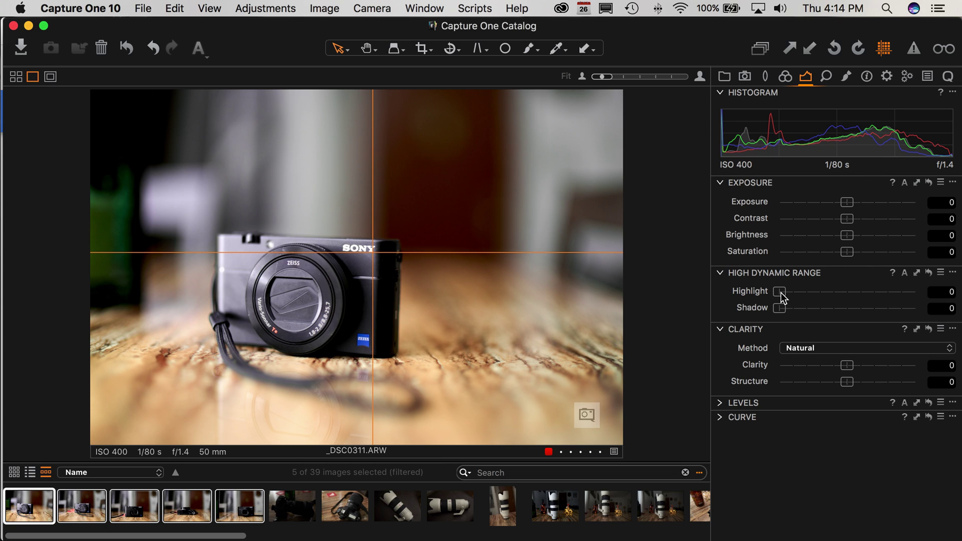
Step: Set highlight recovery 87, contrast -17, brightness -5, Natural clarity 10 and structure 13
left_click_drag(784, 292, 842, 292)
left_click(905, 293)
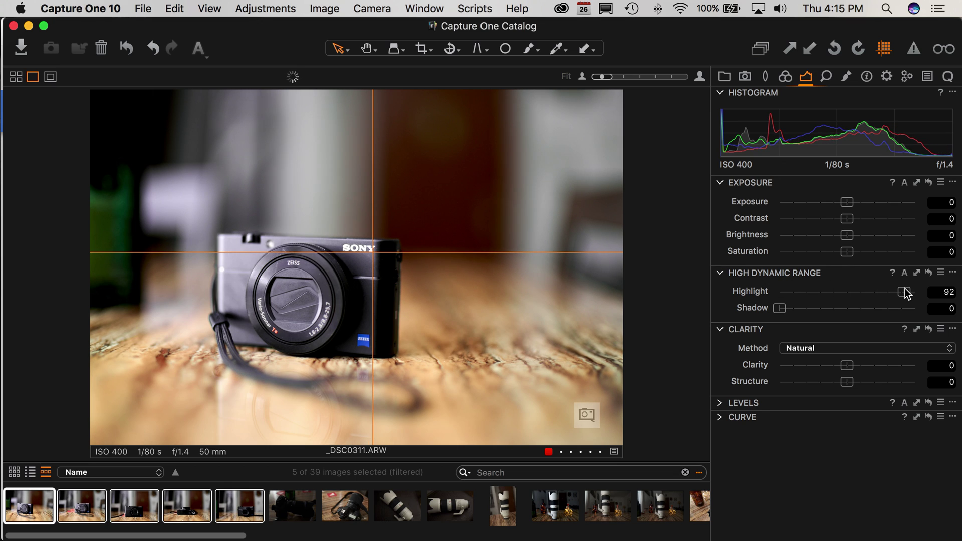
left_click_drag(898, 288, 888, 276)
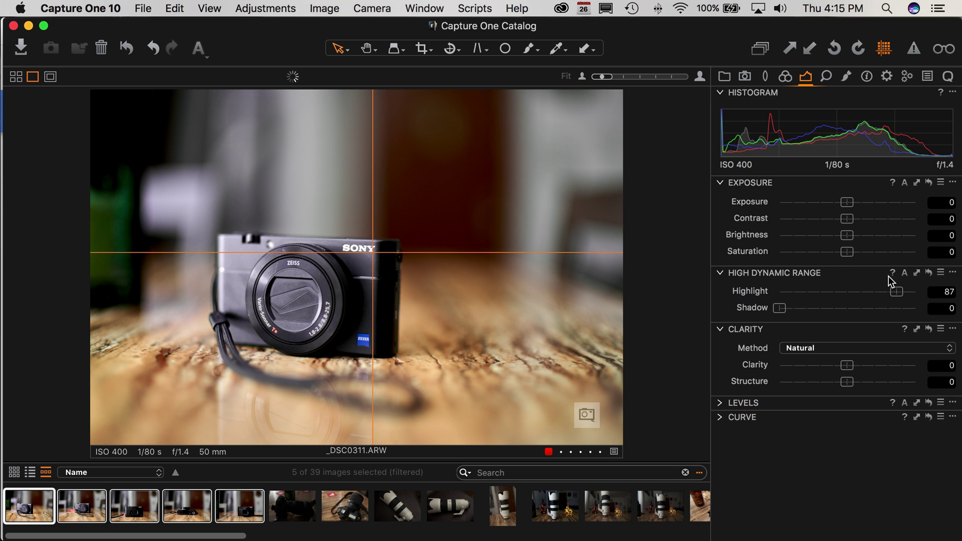
left_click_drag(850, 217, 843, 236)
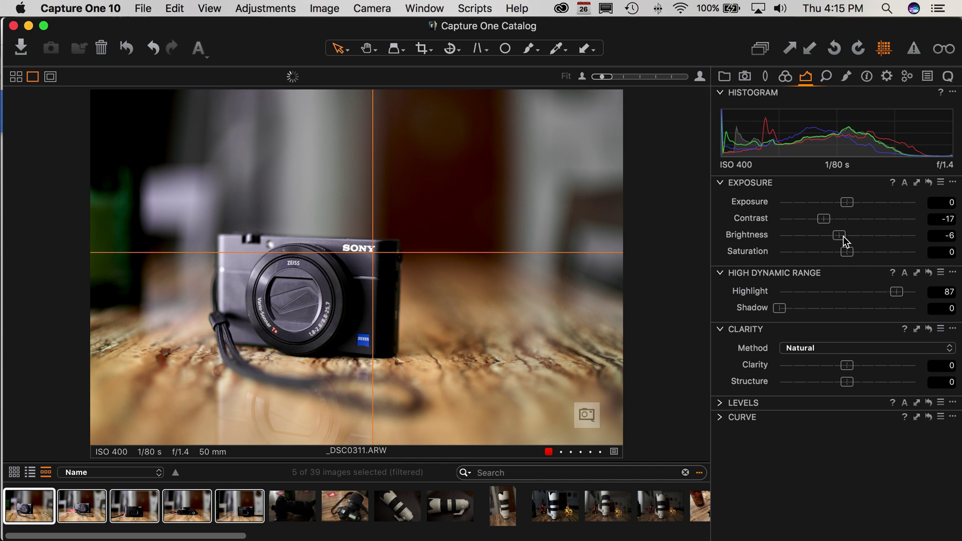
mouse_move(847, 366)
left_mouse_down()
mouse_move(856, 368)
mouse_move(850, 382)
left_mouse_up()
left_click(841, 349)
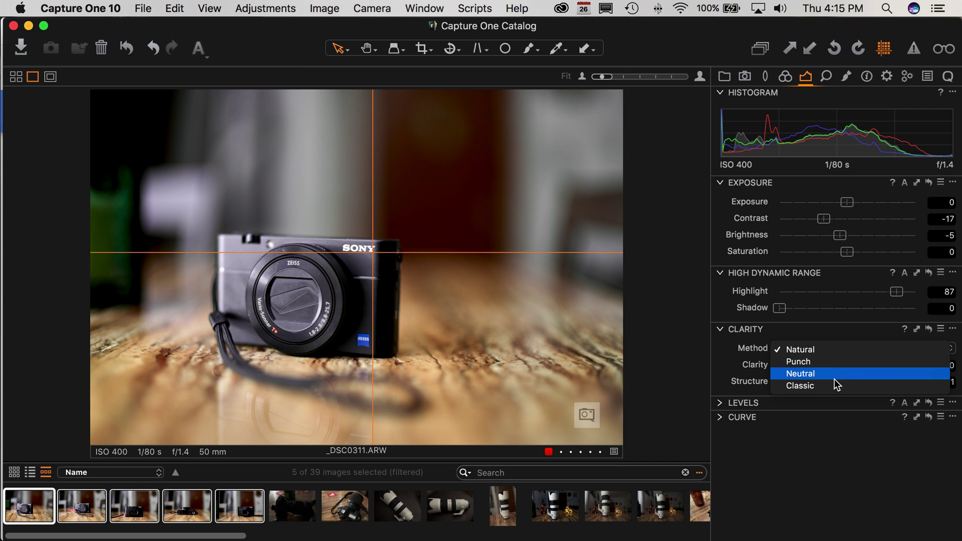
left_click(838, 324)
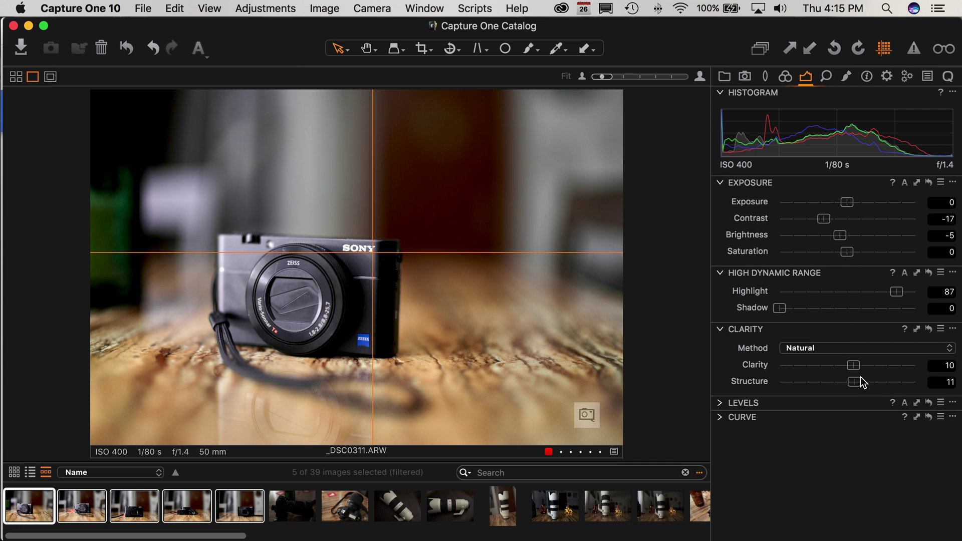
left_click_drag(858, 382, 861, 383)
Step: Briefly expand the Levels and Curve tools, then collapse them again
left_click(728, 405)
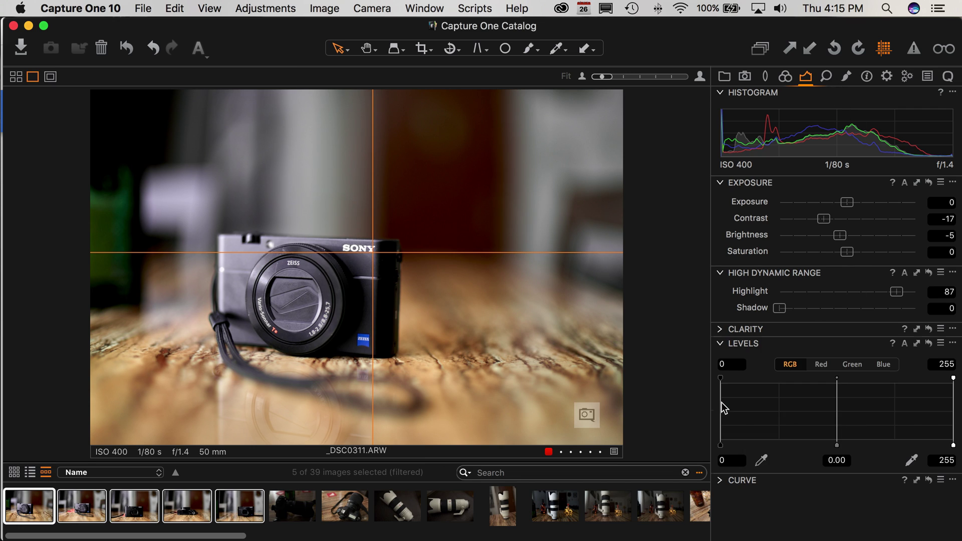
left_click(721, 478)
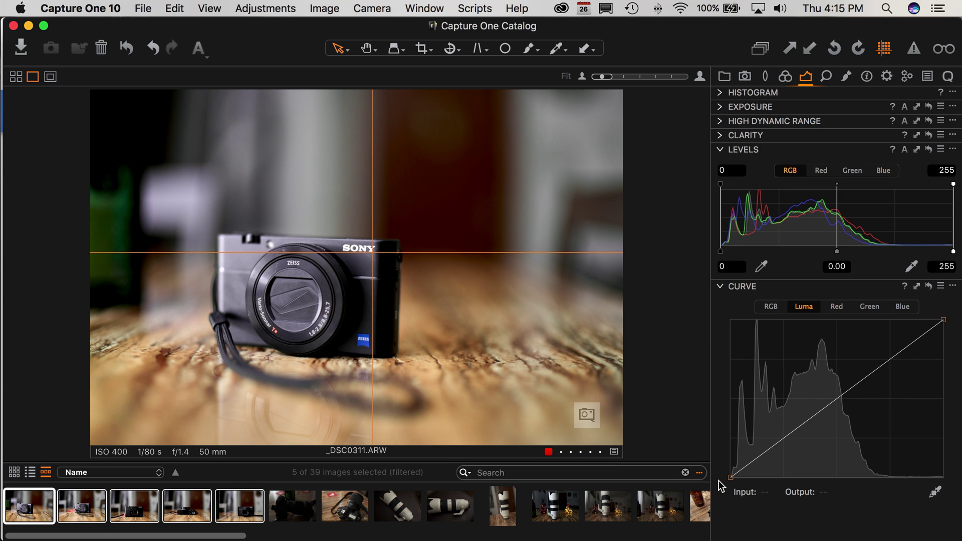
left_click(725, 291)
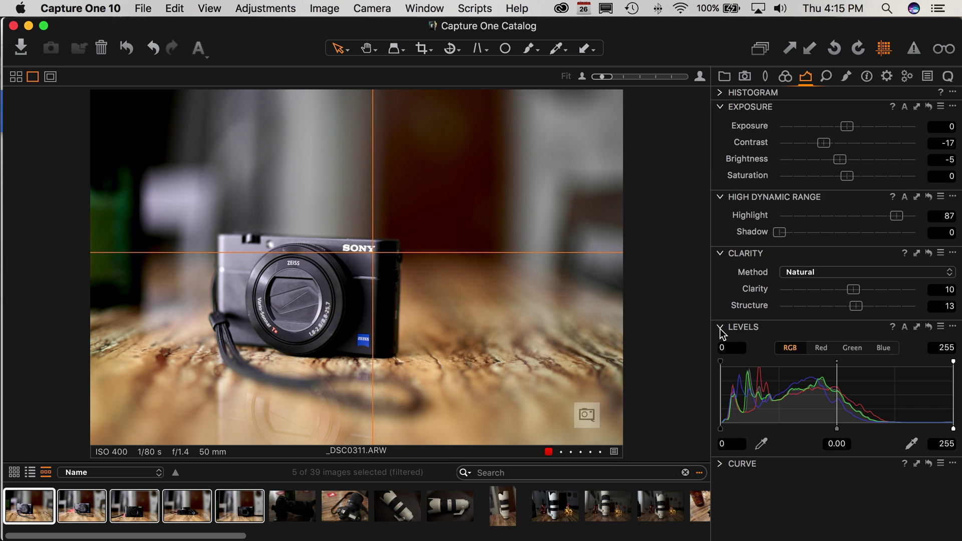
left_click(720, 329)
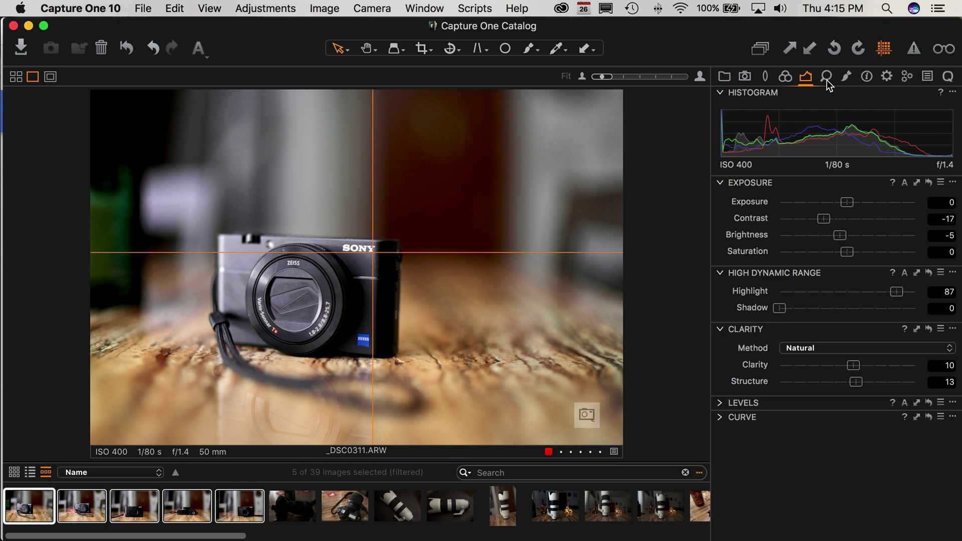
Step: Magnify the ZEISS lettering on the lens with the Loupe to check detail
left_click(398, 50)
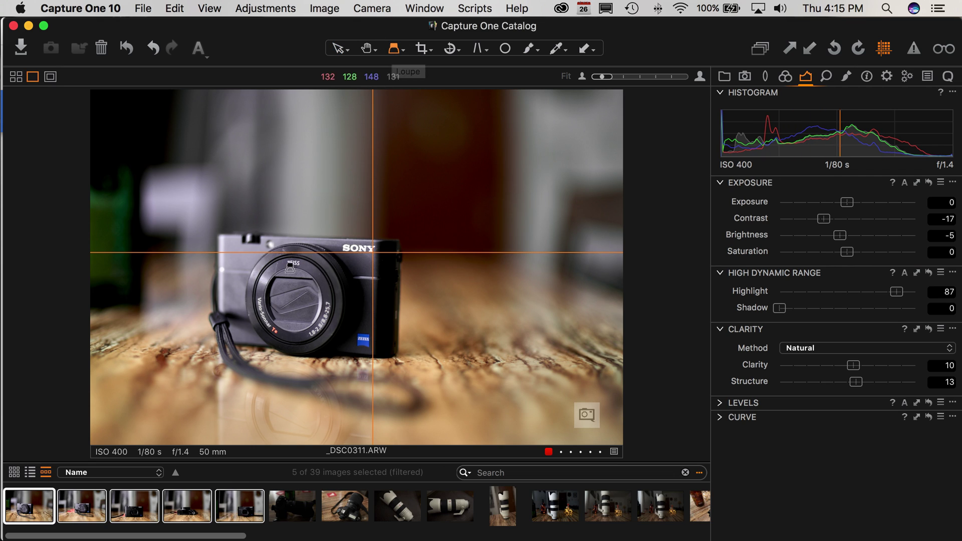
left_click(293, 264)
left_click_drag(293, 264, 326, 313)
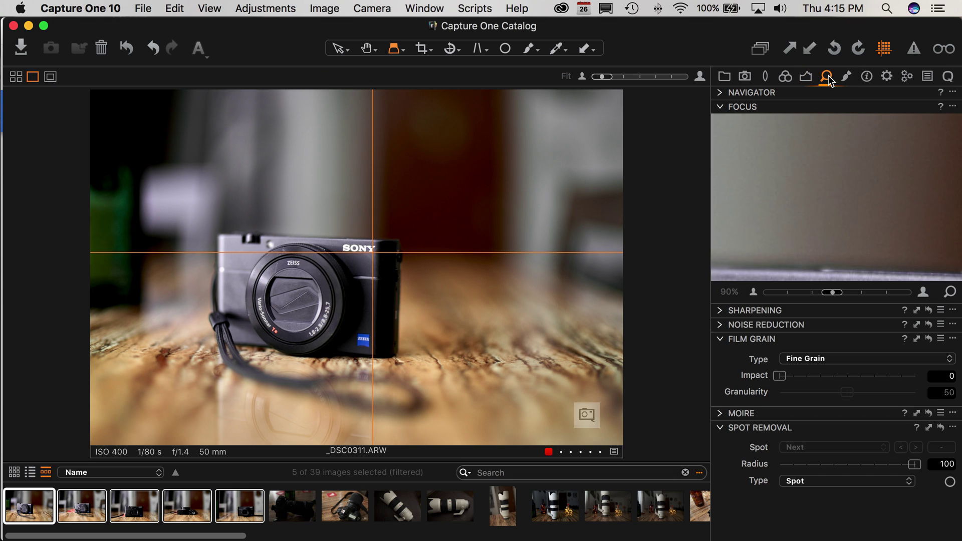
Step: Sharpen _DSC0311 to amount 344 with radius 1.1
left_click(720, 311)
left_click_drag(816, 328, 821, 328)
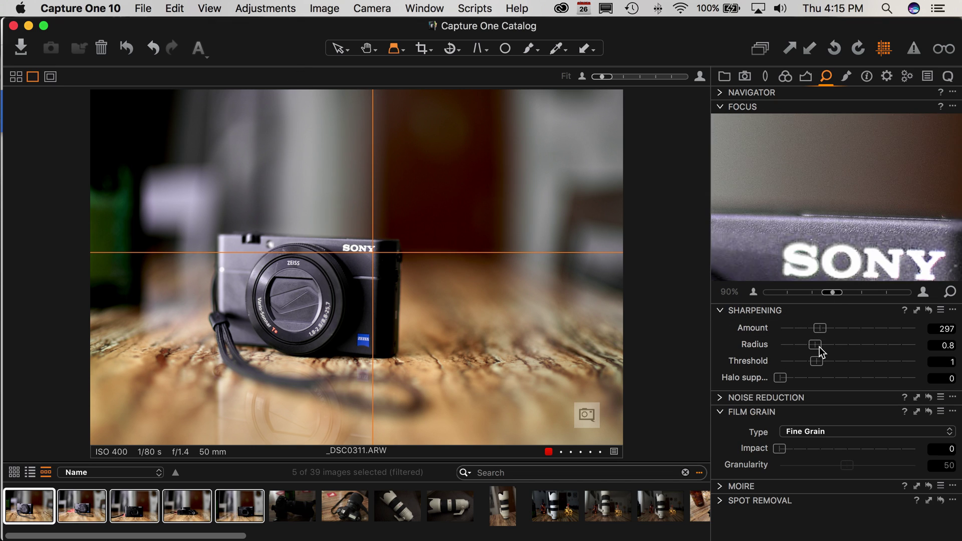
left_click_drag(816, 345, 830, 346)
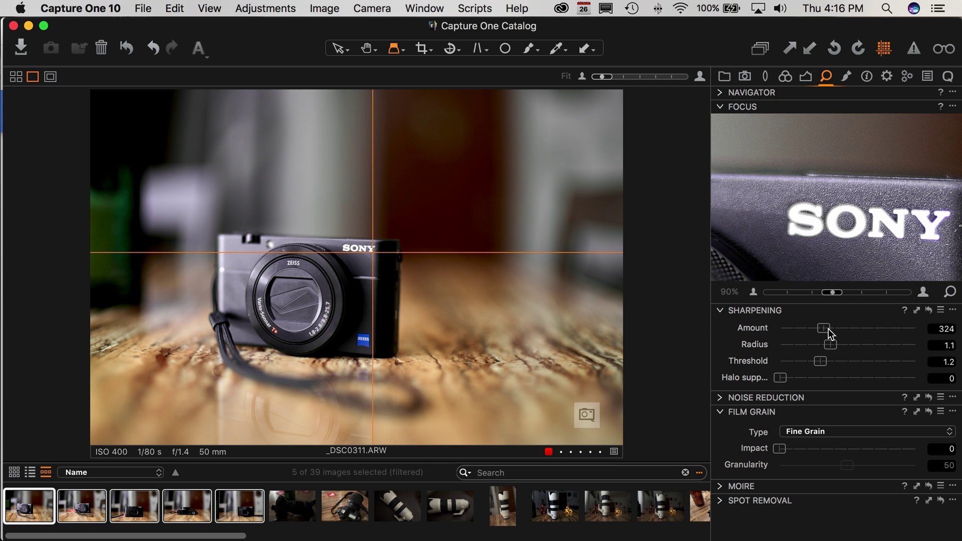
left_click_drag(829, 329, 829, 329)
Step: Look at the _DSC0313 and _DSC0321 shots, then show the batch processing queue
left_click(83, 519)
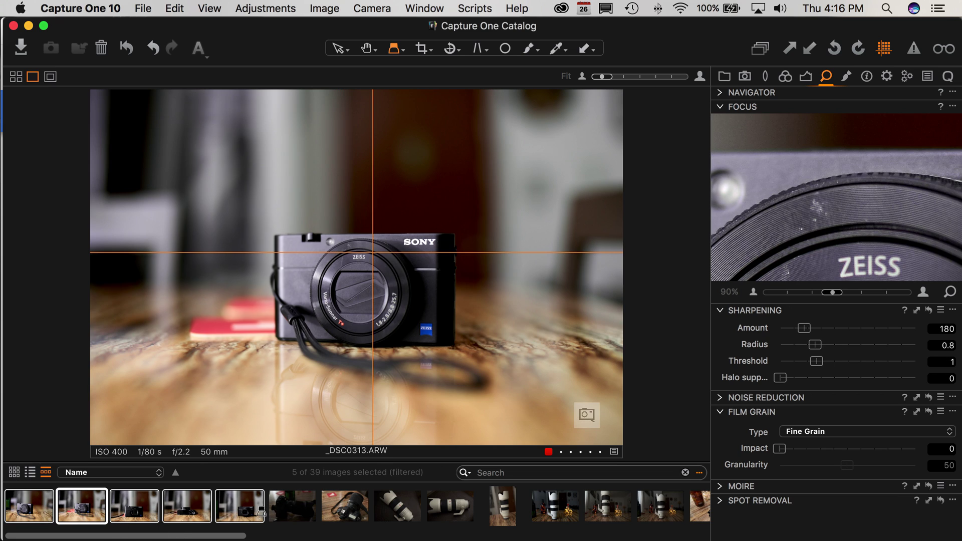
left_click(239, 506)
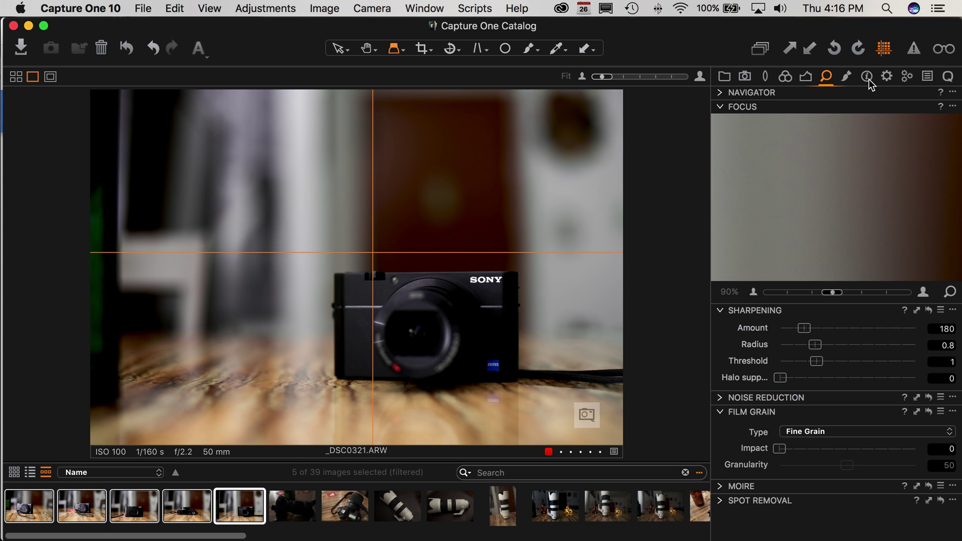
left_click(911, 81)
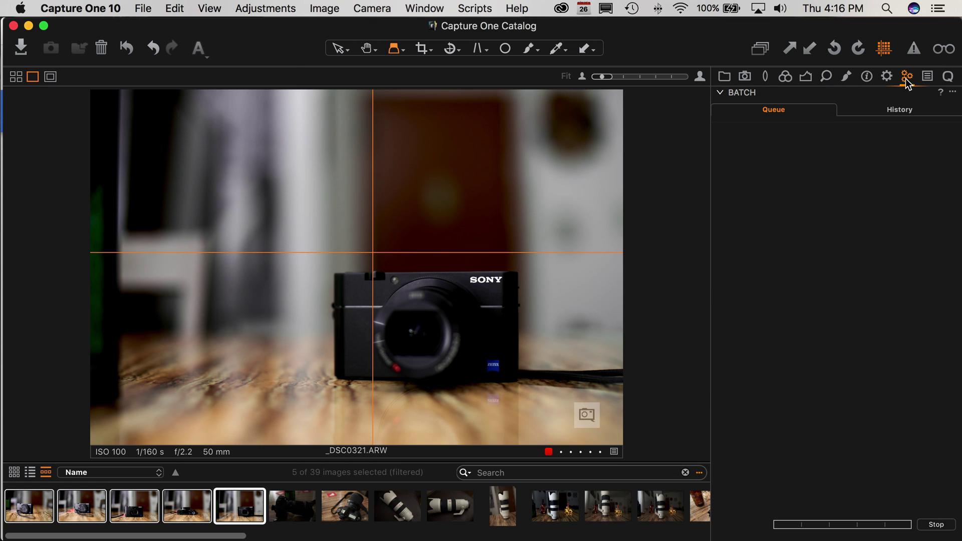
Step: Check the output recipe's Watermark settings, then view white lens photo _DSC0333 with Library folders showing
left_click(885, 80)
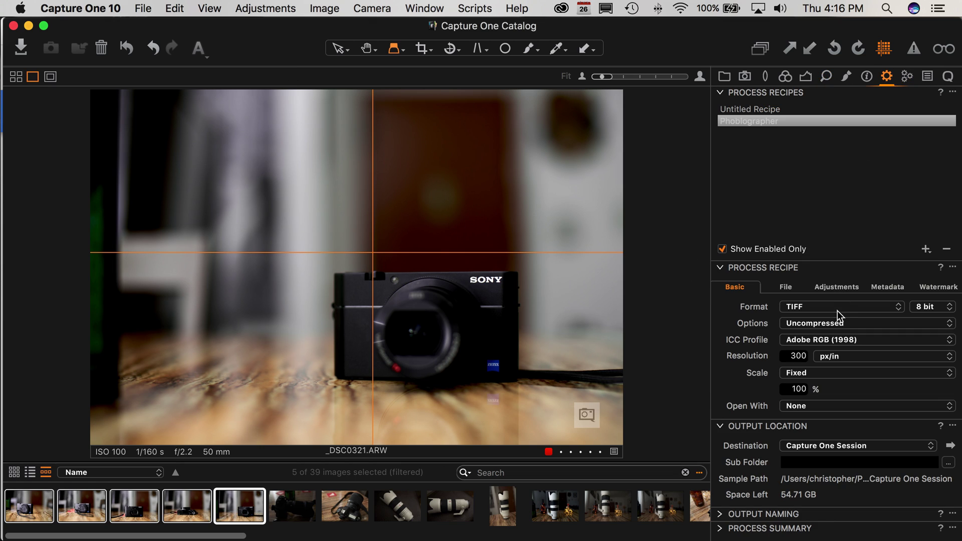
left_click(929, 290)
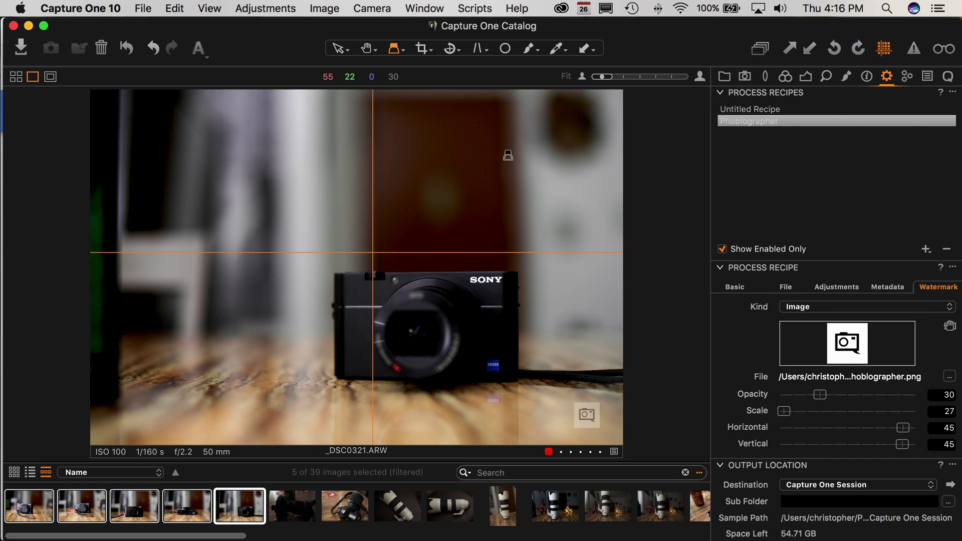
left_click(502, 506)
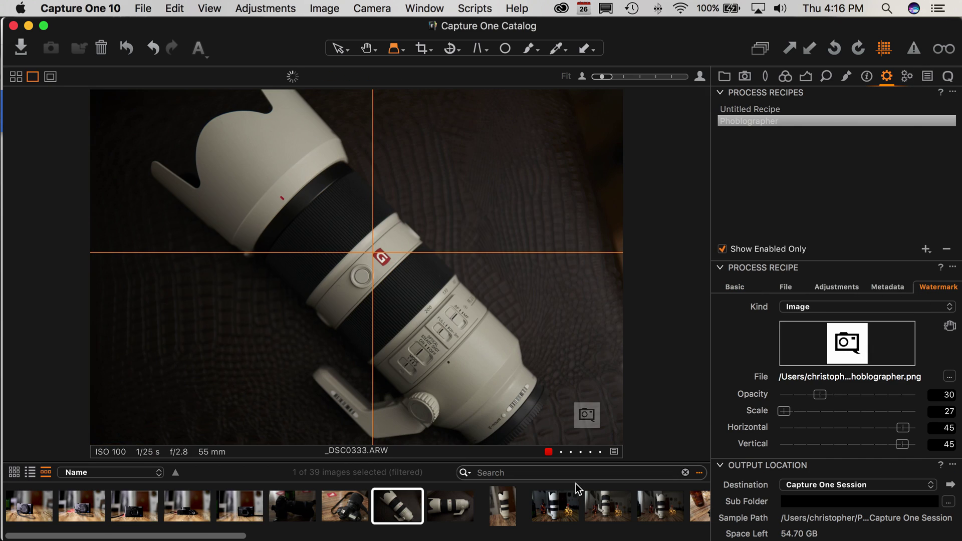
scroll(551, 507, "right", 10)
scroll(605, 501, "right", 5)
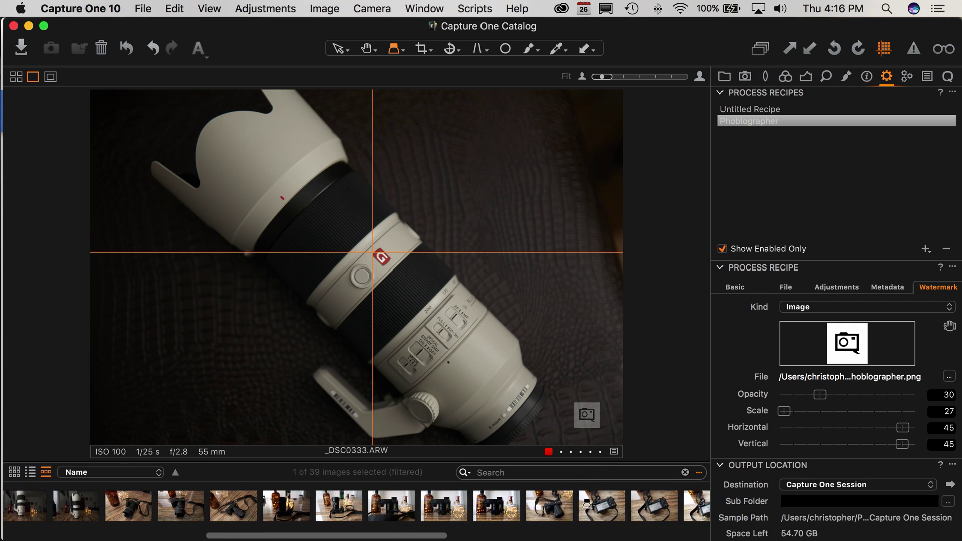
left_click(802, 201)
key("super+alt+1")
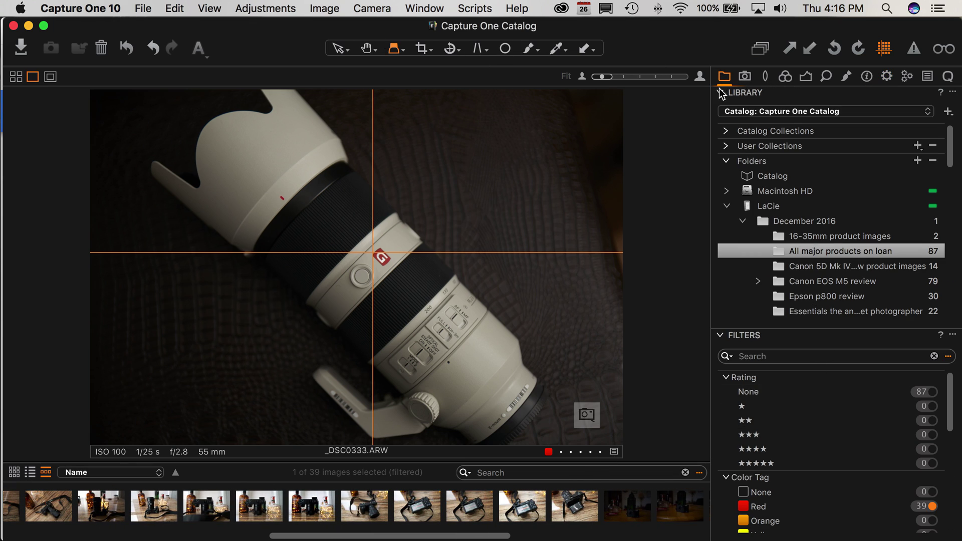
Step: Browse the library folders and open Sony a99 II review in NYC
scroll(800, 240, "down", 3)
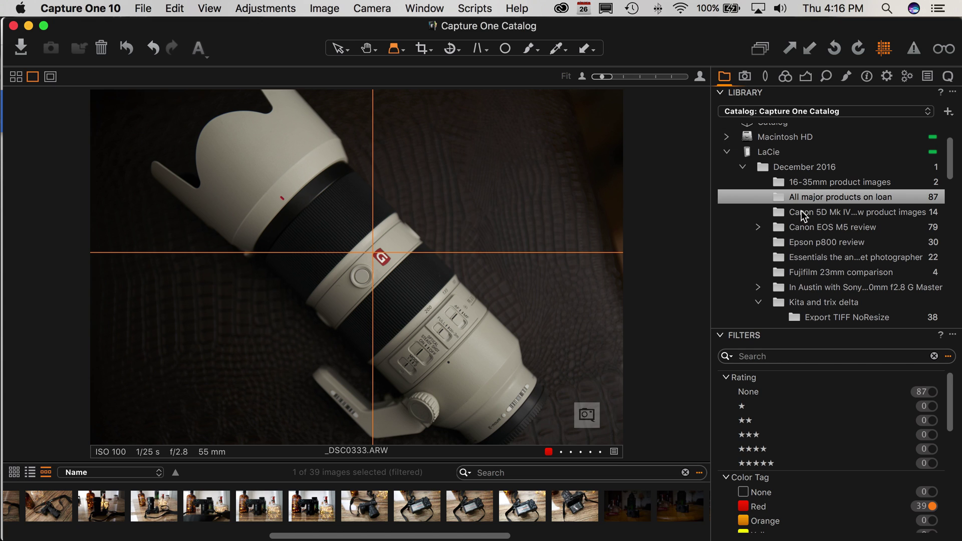
left_click(807, 228)
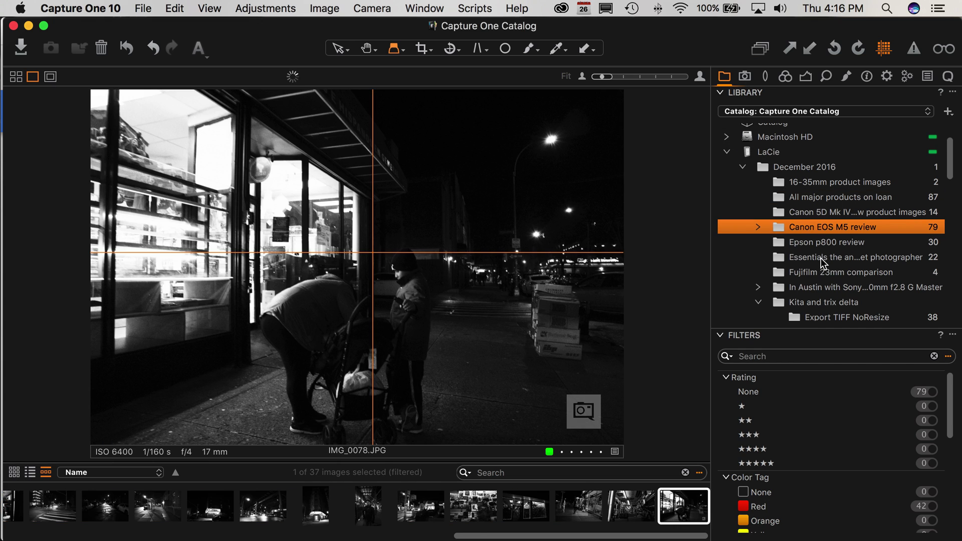
scroll(821, 257, "down", 5)
scroll(821, 257, "down", 6)
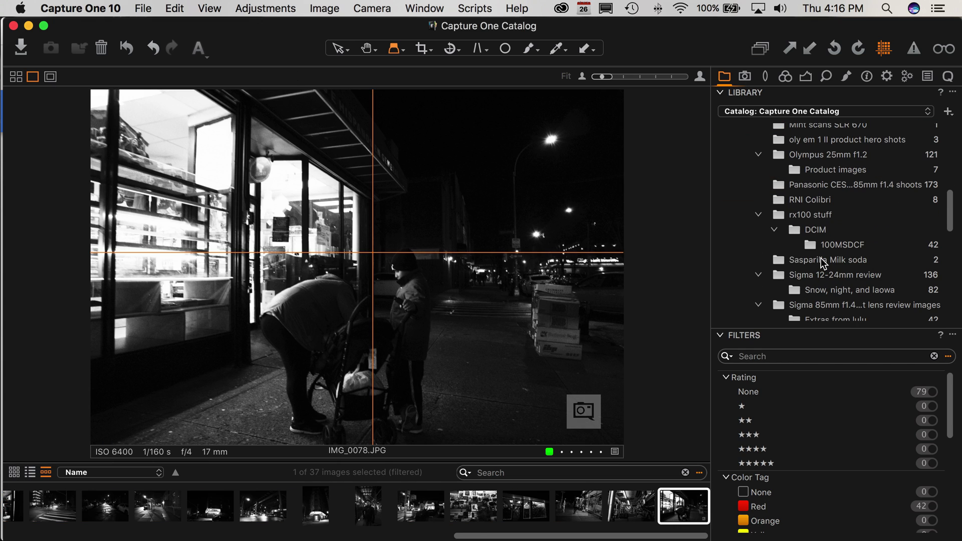
scroll(822, 261, "up", 5)
scroll(817, 253, "down", 1)
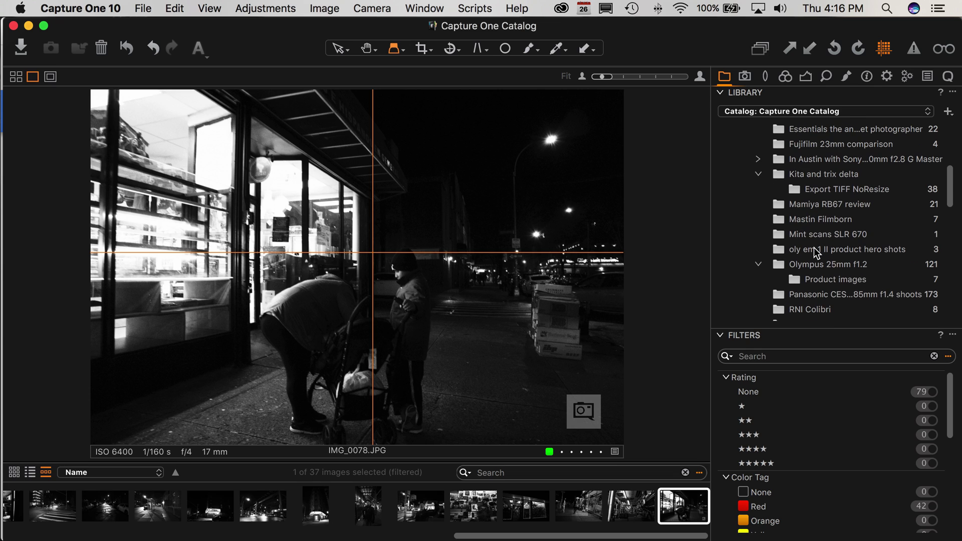
scroll(817, 253, "down", 4)
scroll(815, 251, "down", 3)
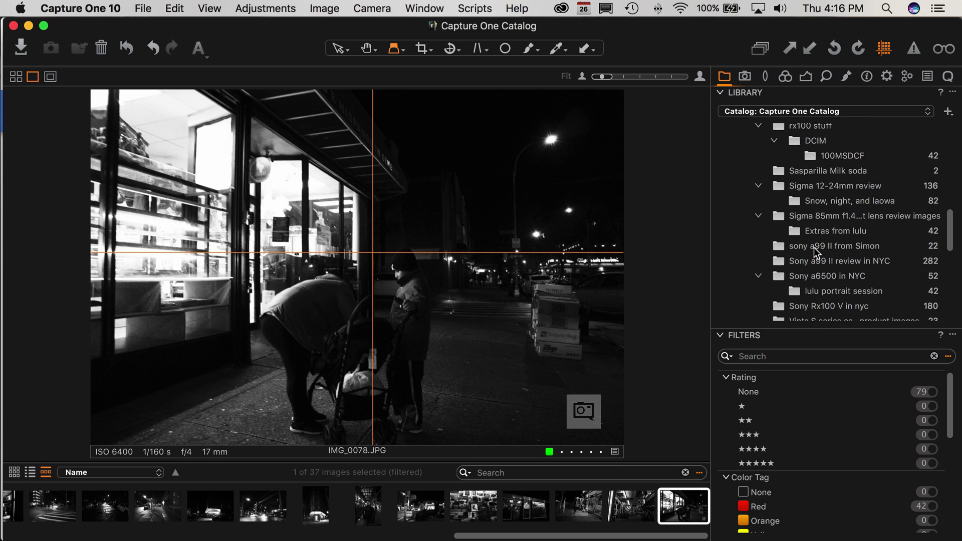
left_click(813, 231)
left_click(810, 219)
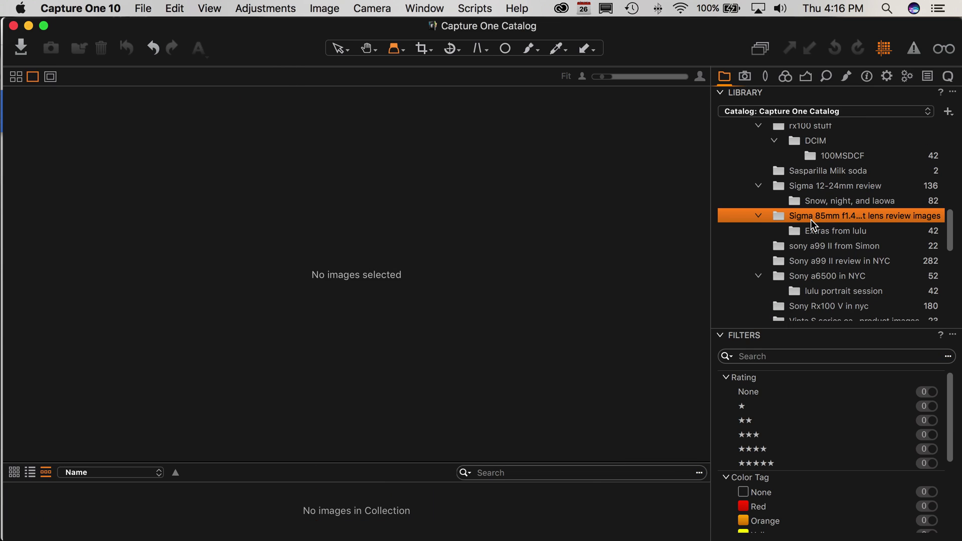
left_click(812, 231)
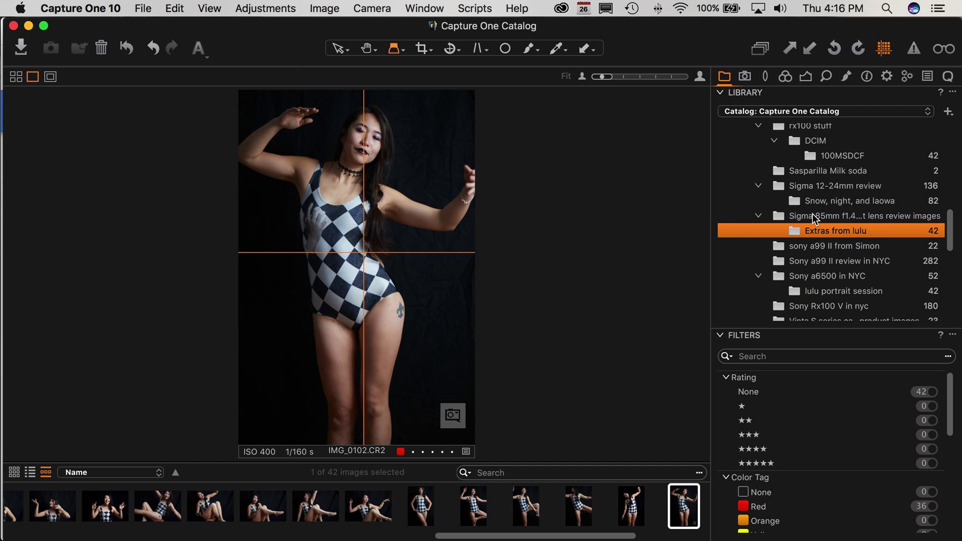
left_click(813, 250)
left_click(811, 262)
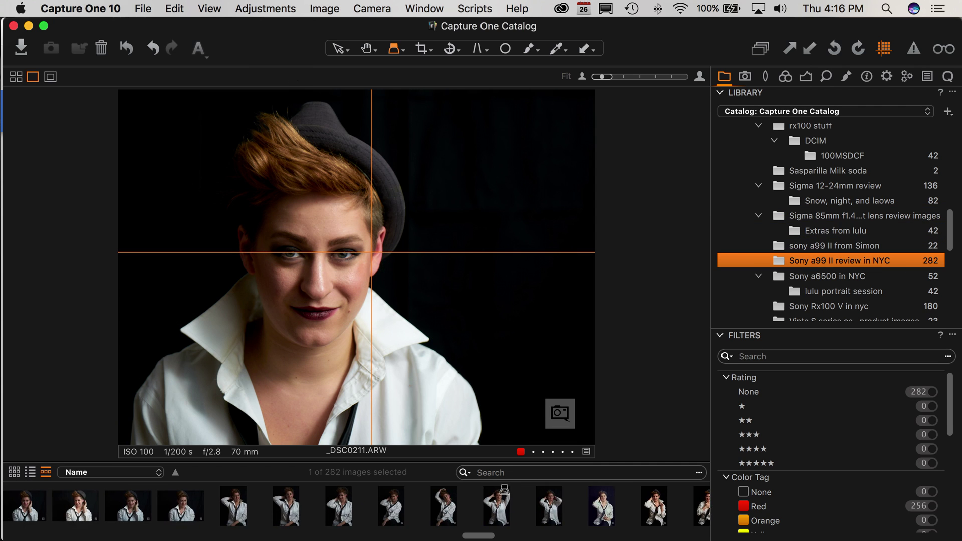
Step: Select six portraits of the woman in the white shirt, starting from _DSC0190
left_click(444, 506)
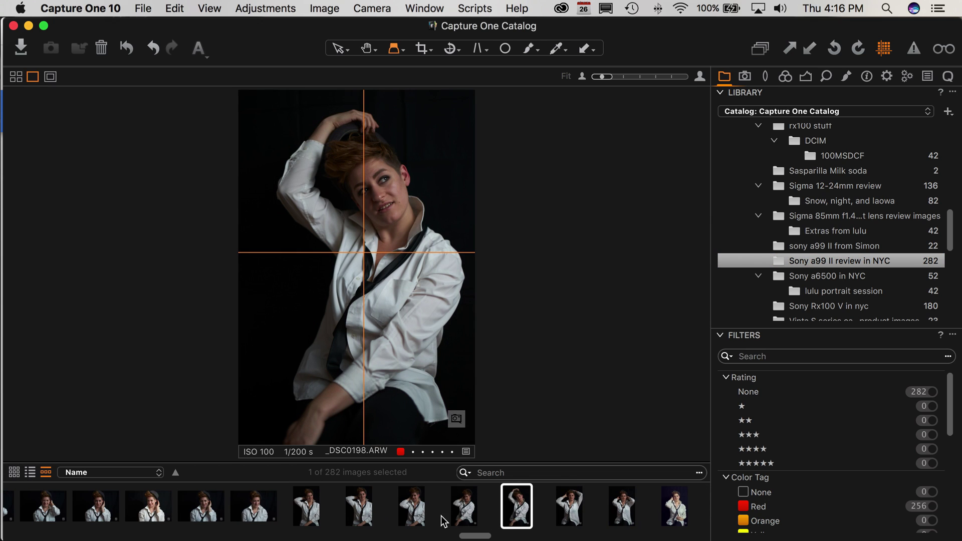
left_click(460, 508)
scroll(426, 506, "left", 5)
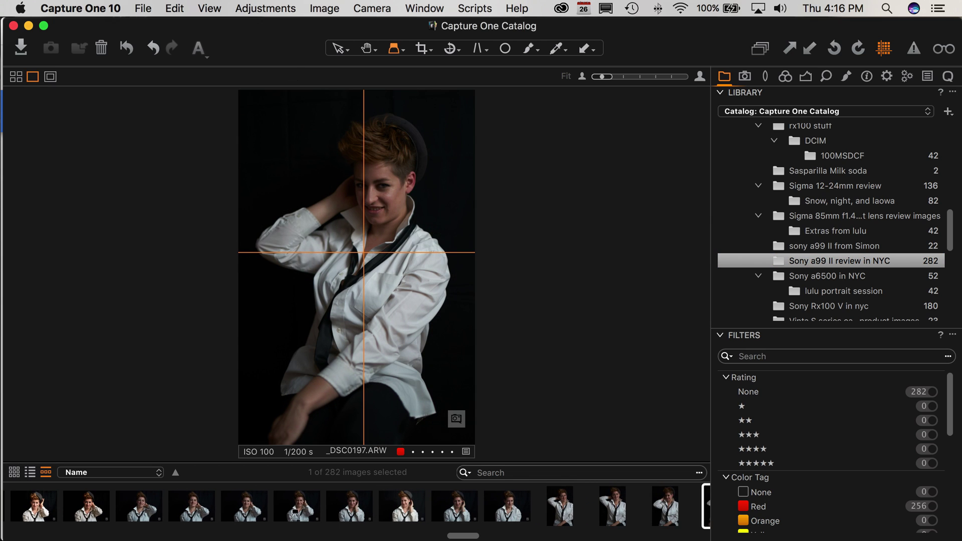
left_click(402, 506)
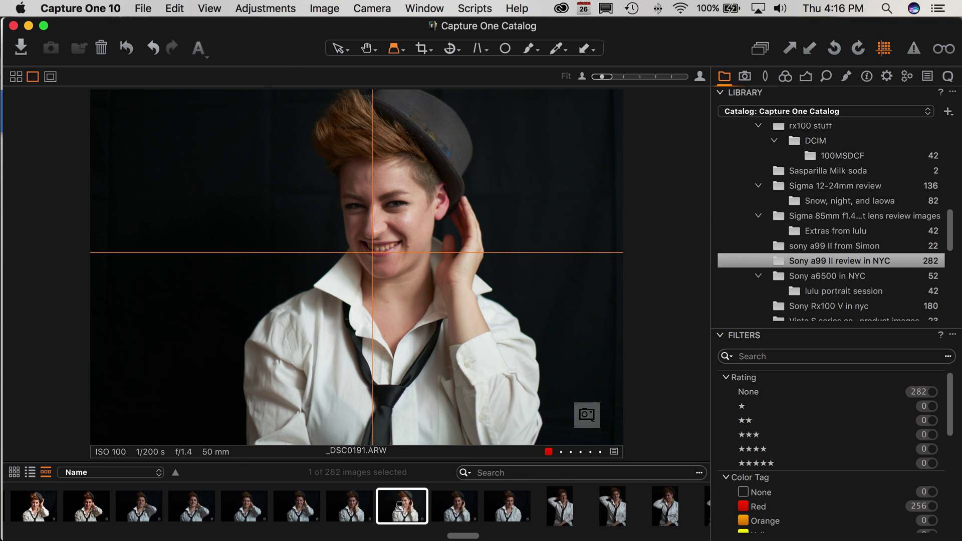
left_click(358, 507)
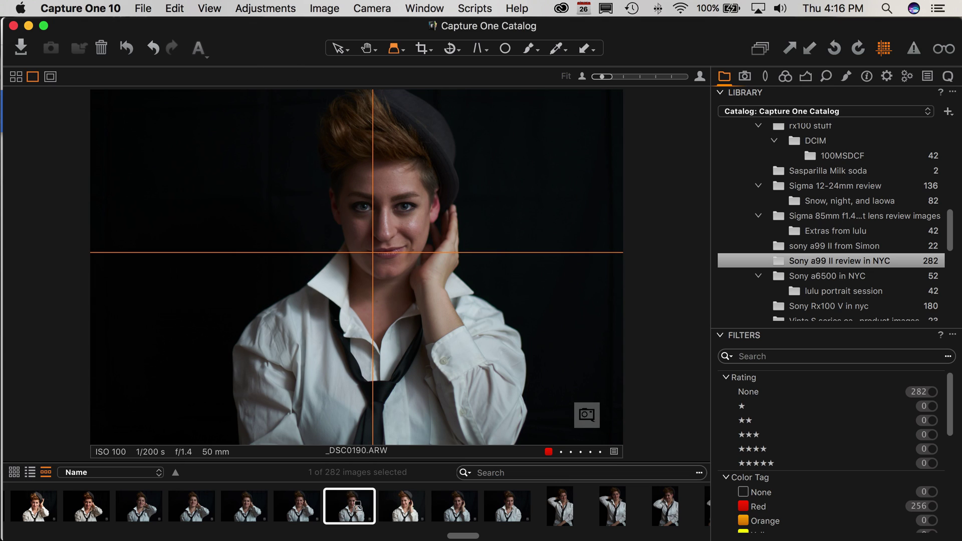
left_click(156, 524)
left_click(404, 505)
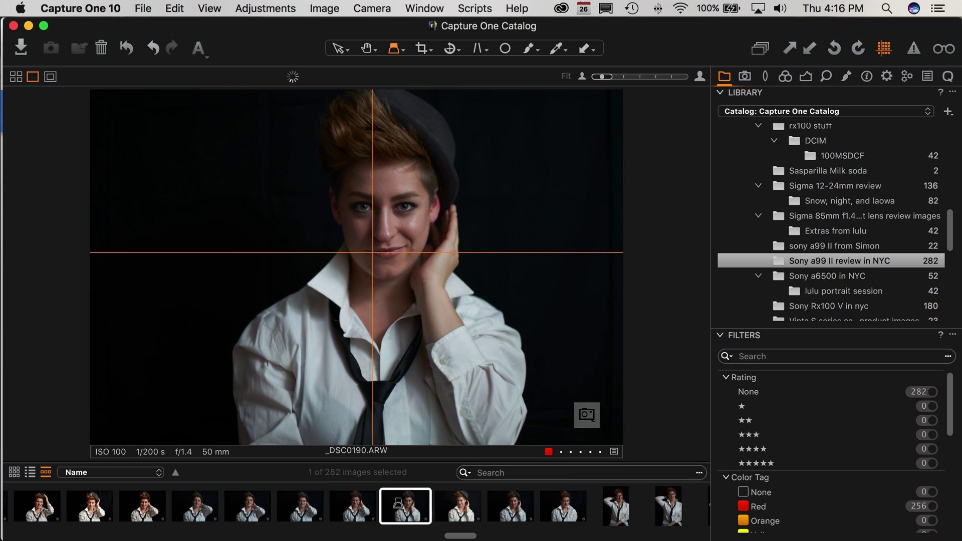
left_click(141, 507, "shift")
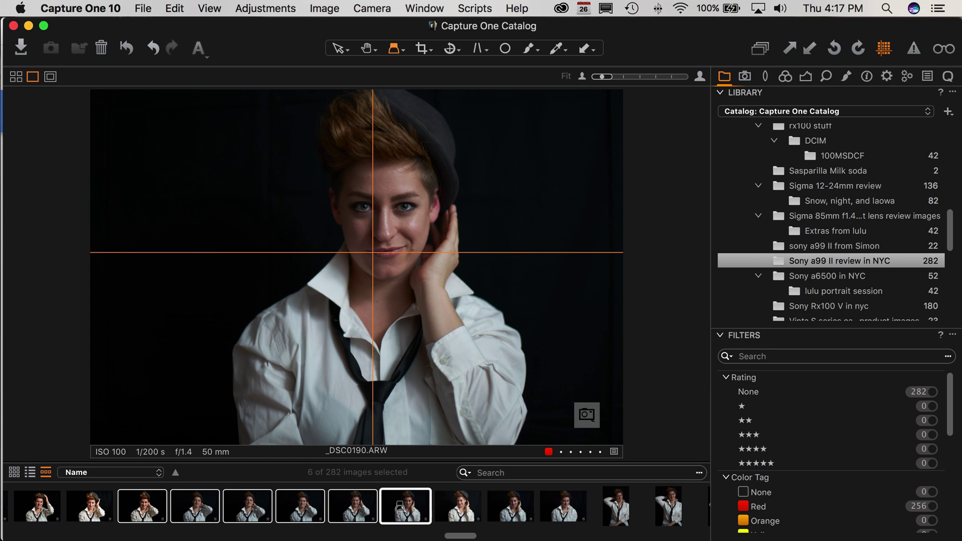
Step: Apply Adjustments > Styles > Built-in Styles > Color Effects - Creative 7 to _DSC0190
left_click(278, 10)
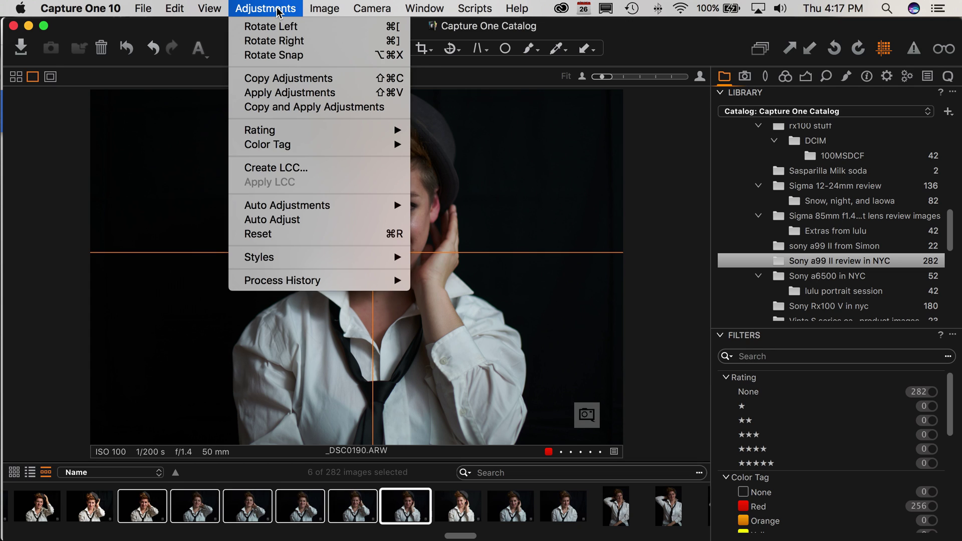
mouse_move(295, 263)
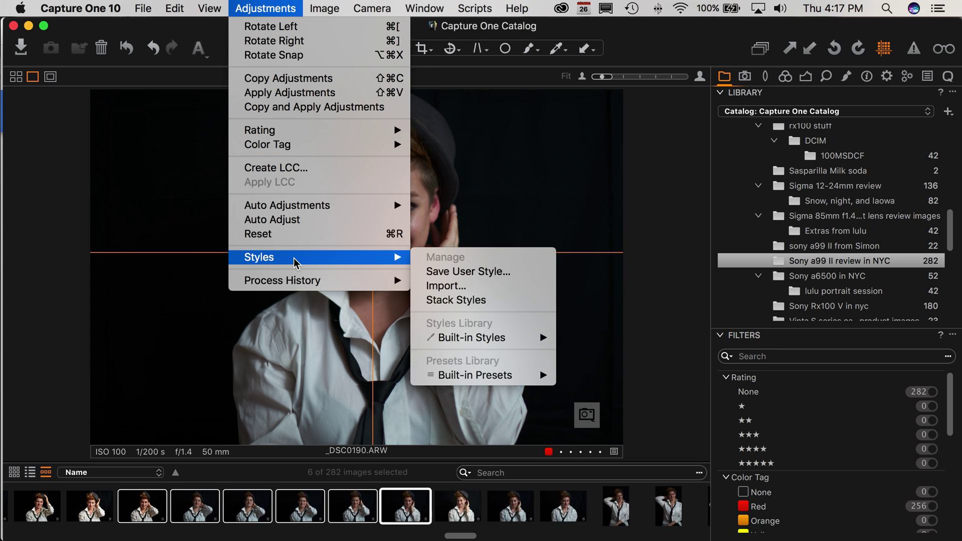
mouse_move(503, 339)
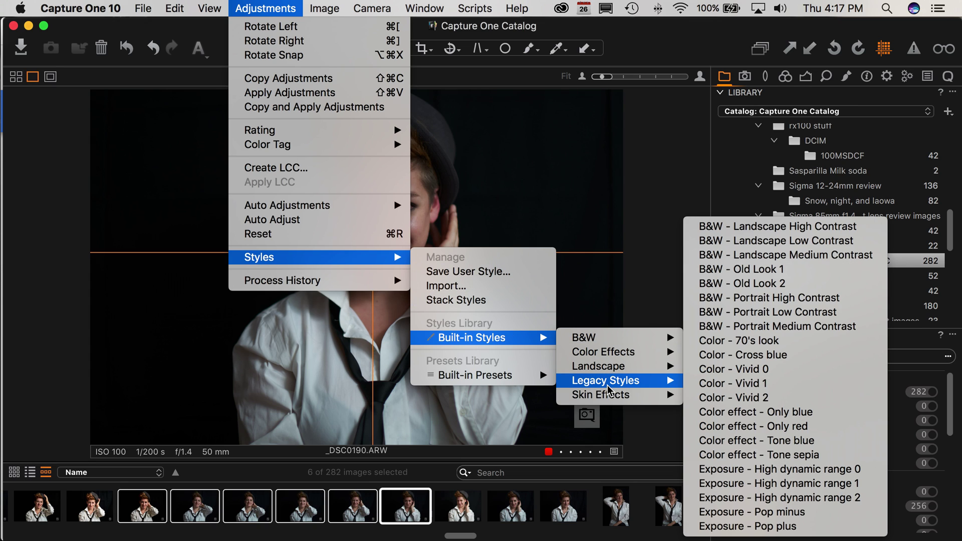
mouse_move(607, 397)
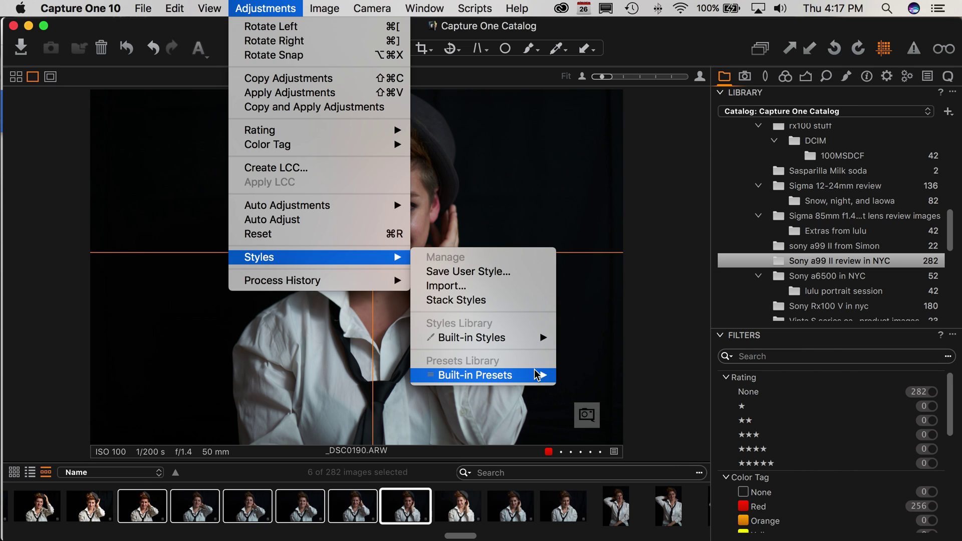
mouse_move(538, 375)
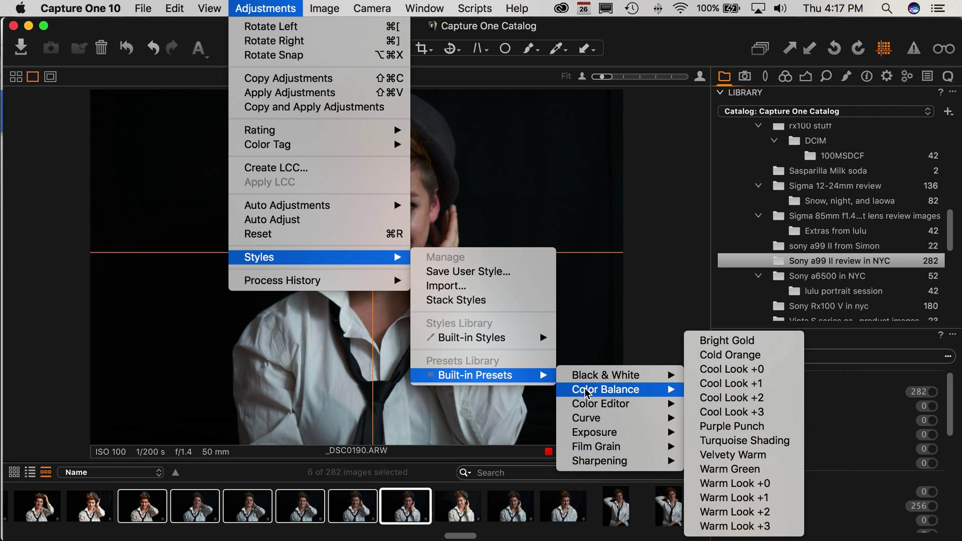
mouse_move(586, 417)
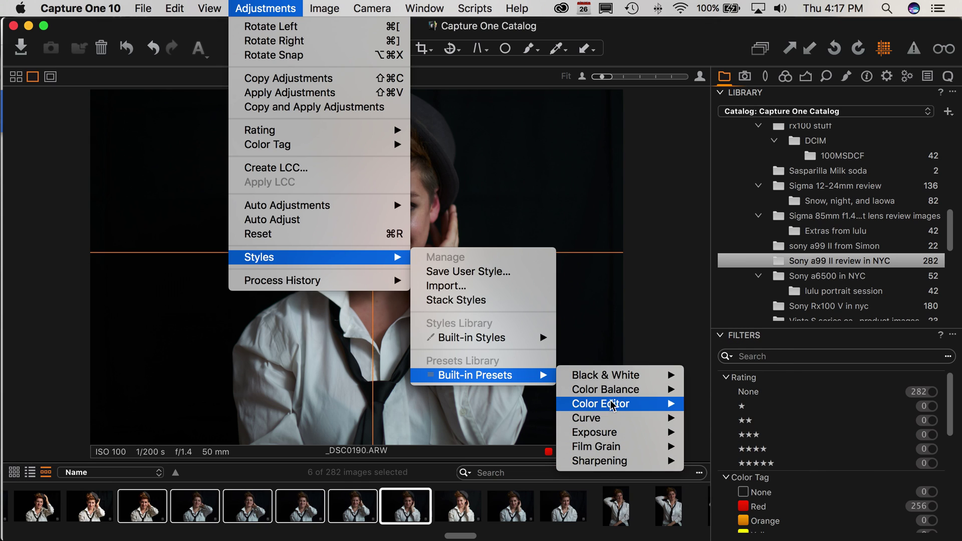
mouse_move(537, 346)
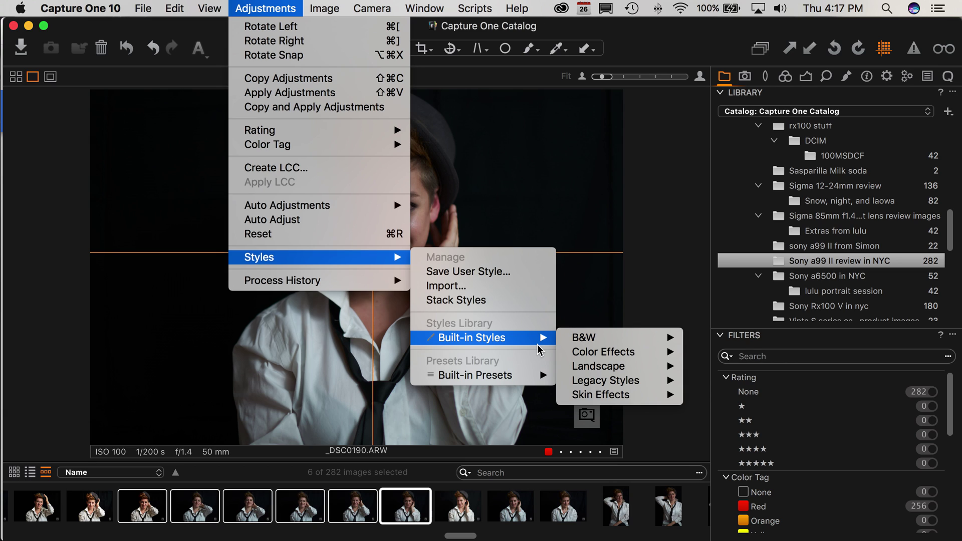
mouse_move(649, 359)
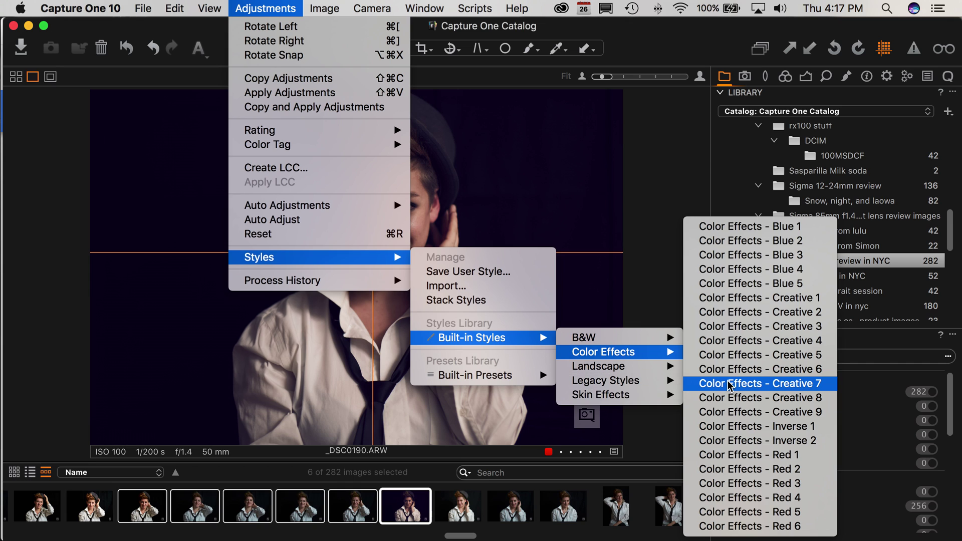
left_click(727, 383)
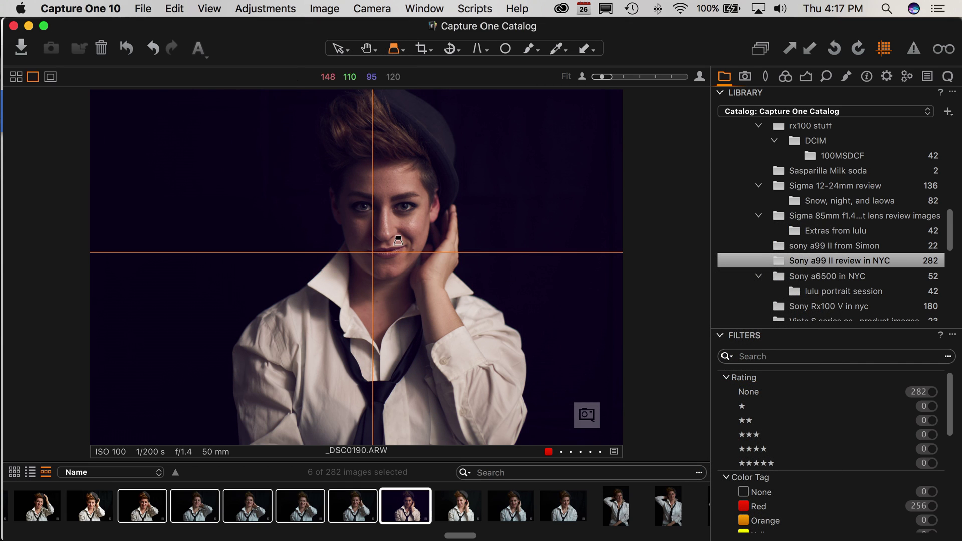
Step: Set _DSC0190's white balance mode to Daylight (5313 K)
left_click(786, 78)
left_click(807, 79)
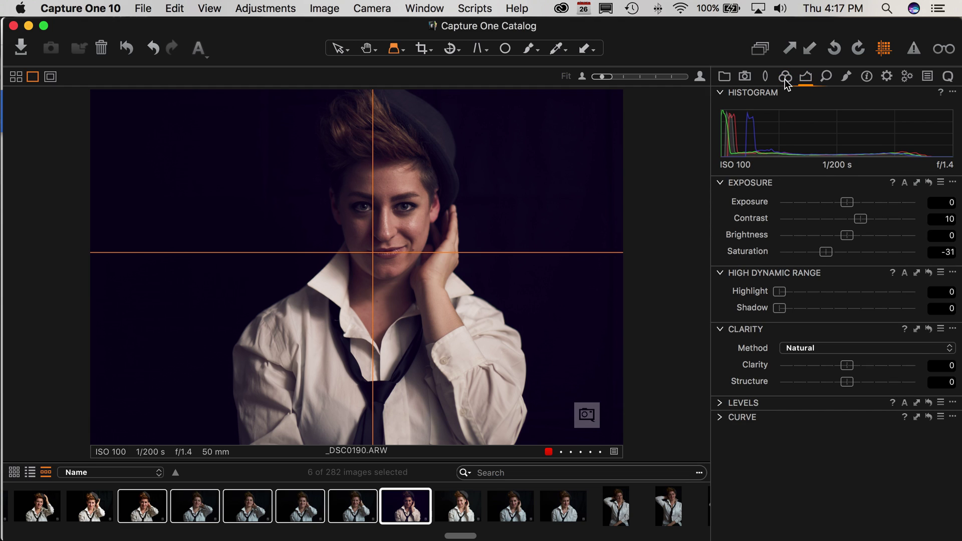
left_click(785, 77)
left_click(765, 77)
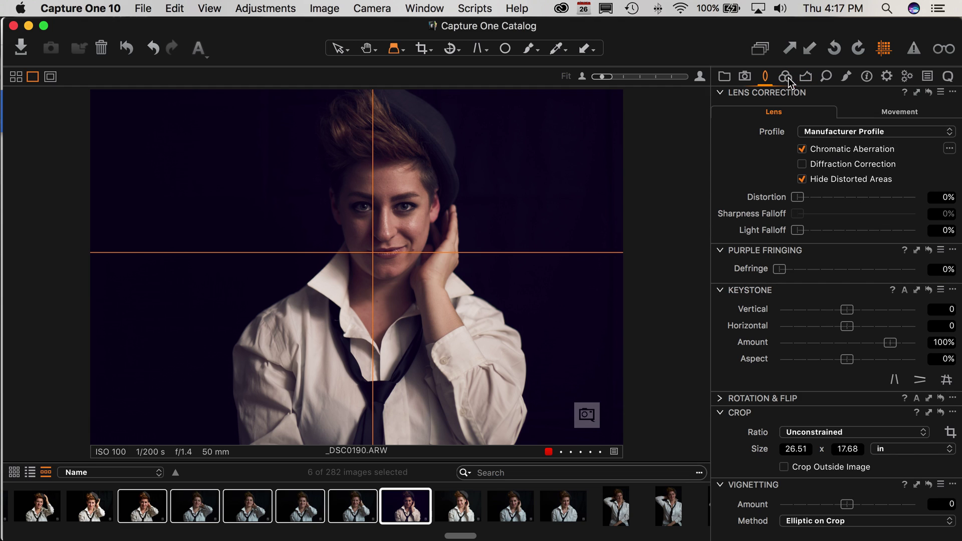
left_click(788, 78)
left_click(825, 232)
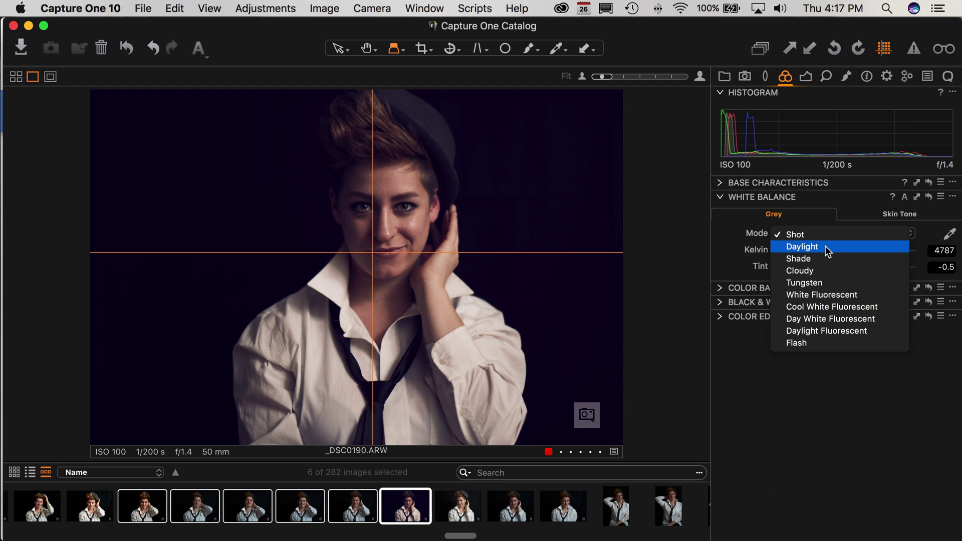
left_click(826, 246)
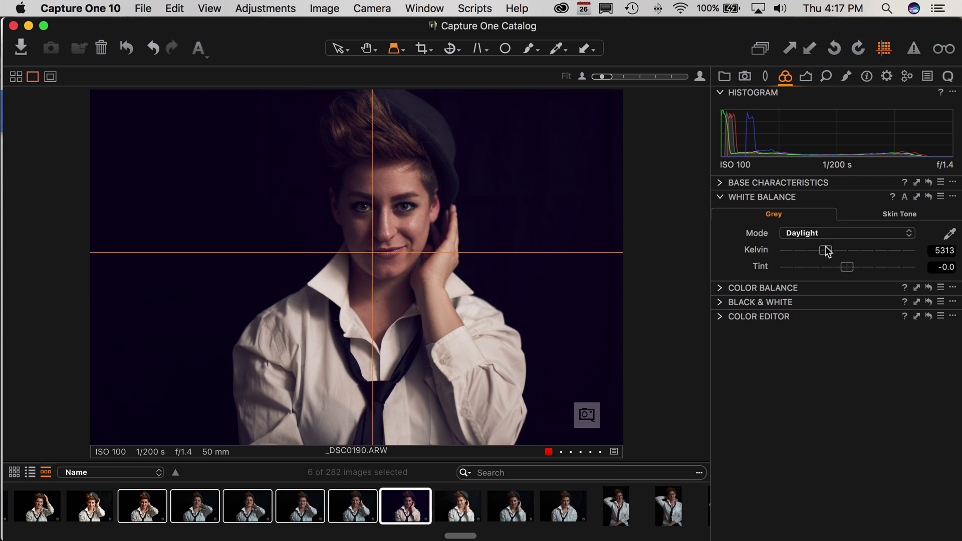
Step: In Color Balance 3-Way, push shadows to near-black and lift highlights and midtones
left_click(720, 302)
left_click(718, 303)
left_click(720, 289)
left_click_drag(832, 445, 830, 445)
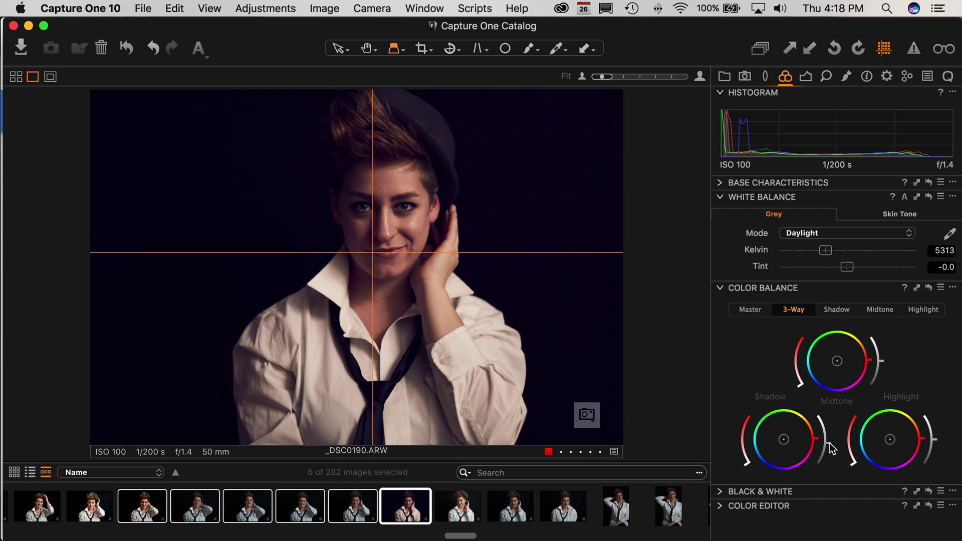
left_click_drag(937, 444, 937, 431)
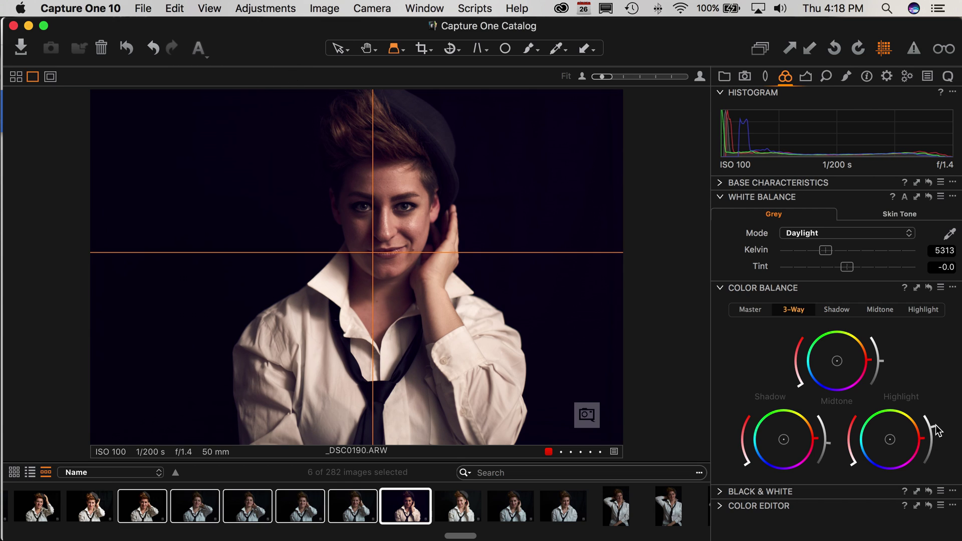
left_click_drag(883, 365, 883, 360)
left_click(806, 77)
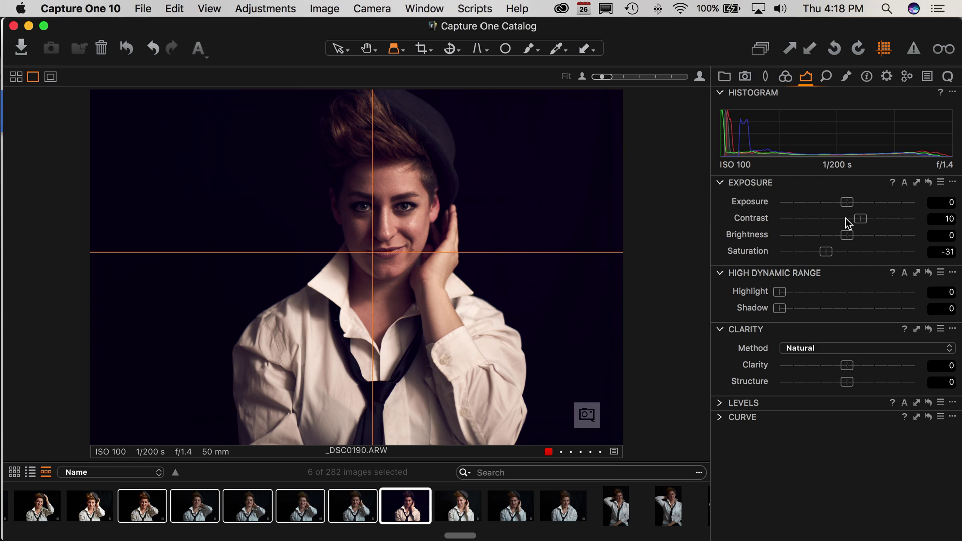
Step: Raise exposure to 0.65 and set clarity 4 and structure 2
left_click_drag(848, 204, 860, 210)
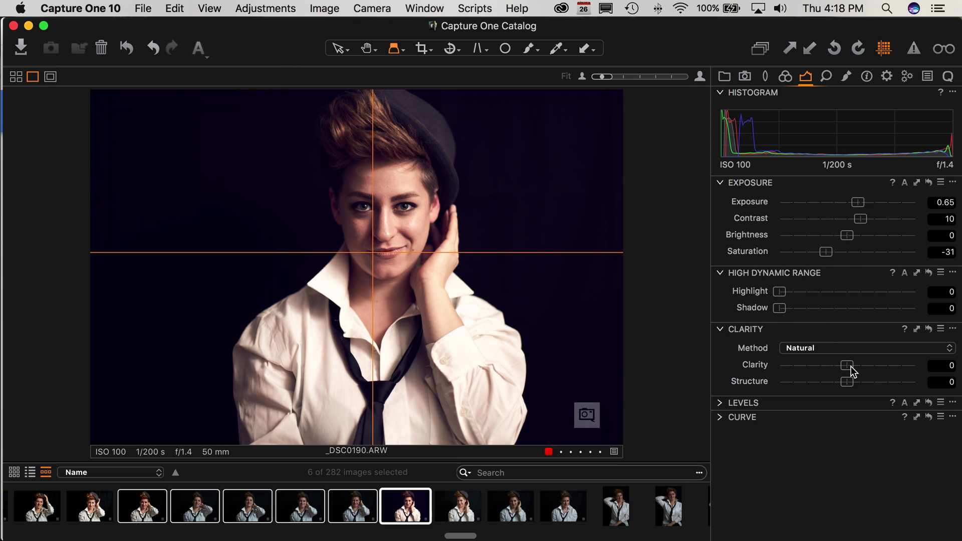
left_click_drag(850, 369, 850, 382)
left_click(269, 7)
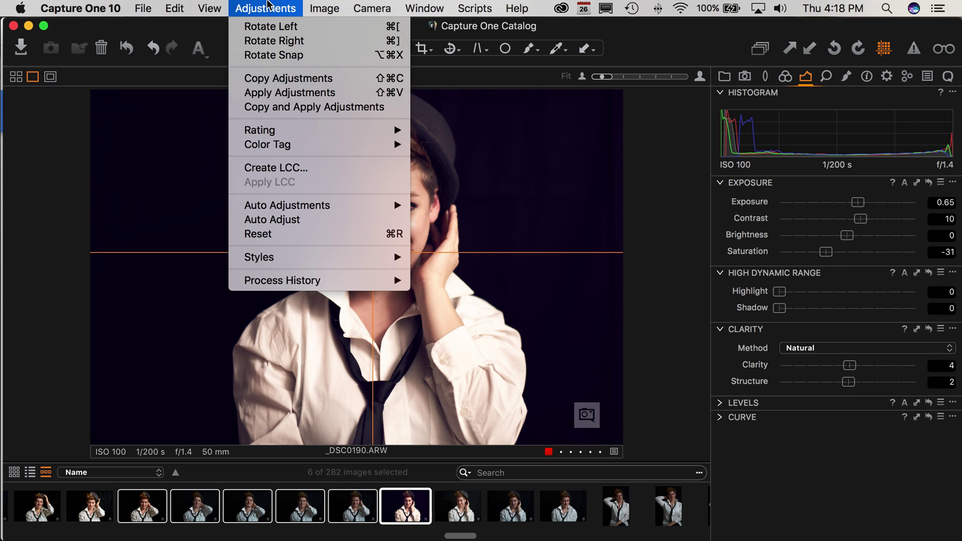
left_click(269, 6)
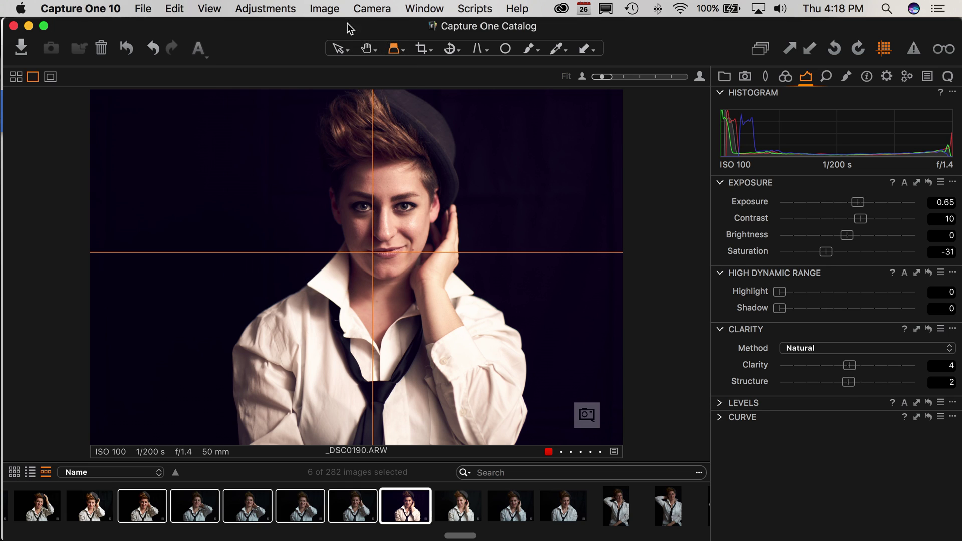
Step: Inspect the portrait's right eye up close with the Loupe
left_click(363, 207)
left_click_drag(363, 207, 402, 205)
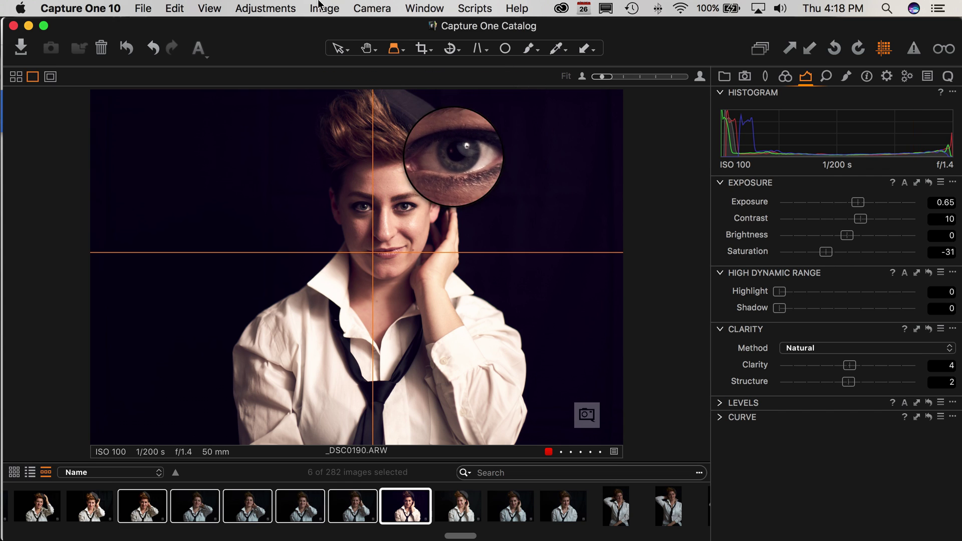
left_click(267, 7)
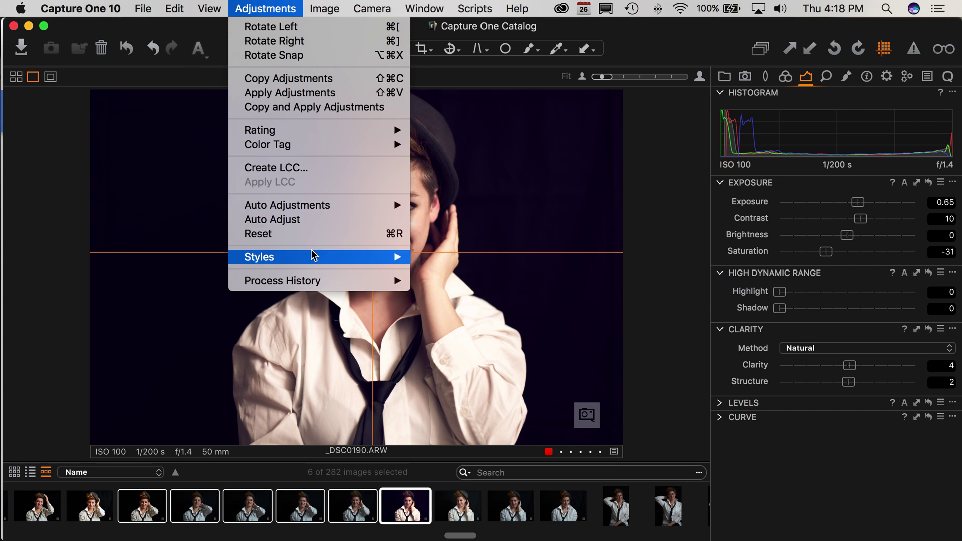
Step: Apply this portrait's copied adjustments to the selected shots and review them through to _DSC0186
left_click(295, 106)
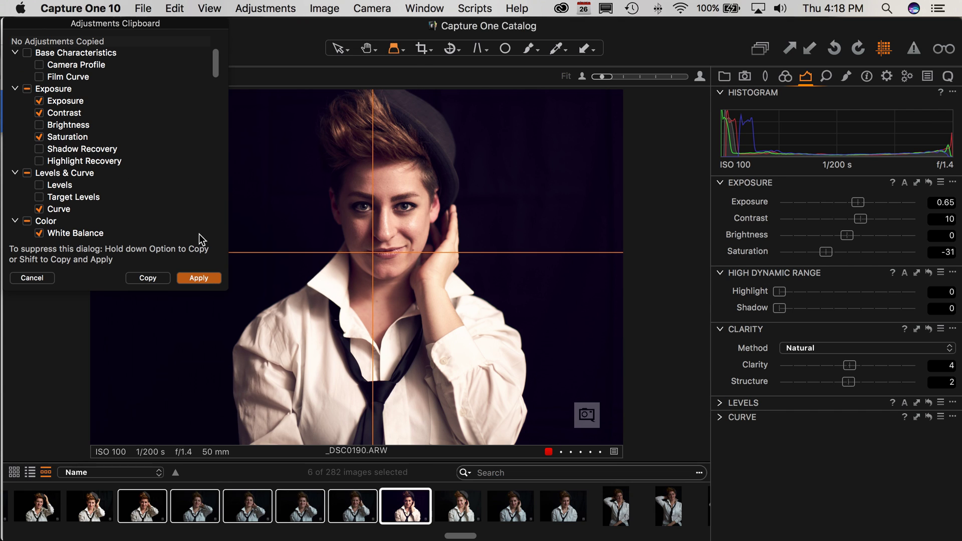
left_click(200, 279)
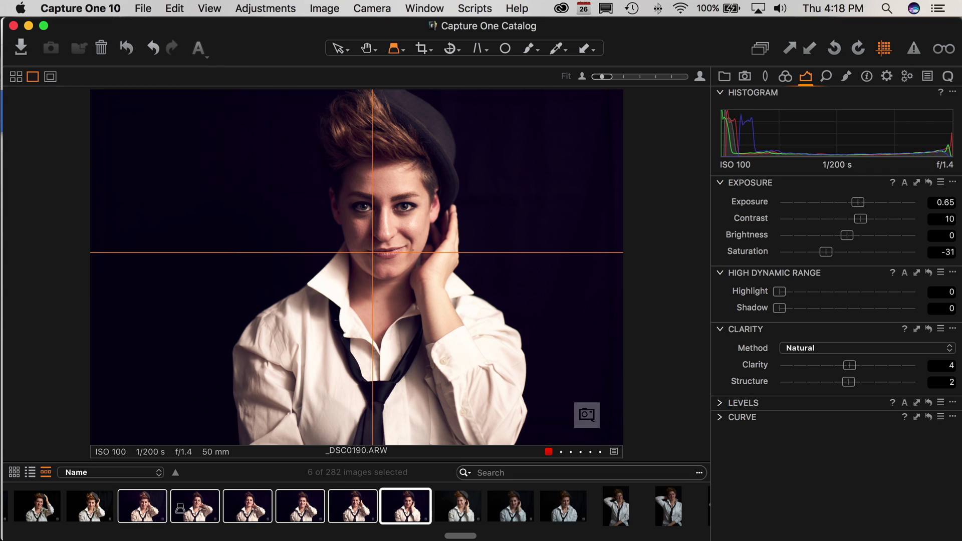
key("Left")
key("Left")
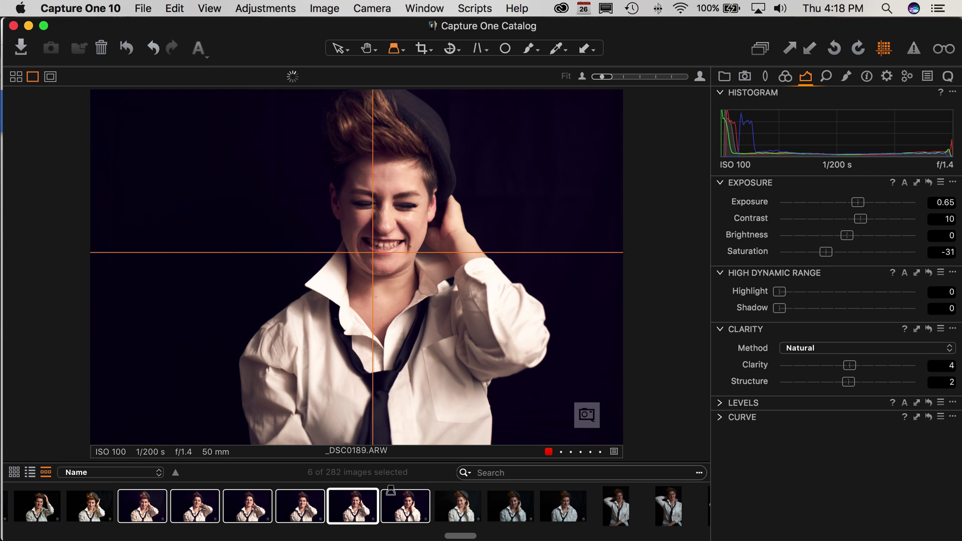
key("Left")
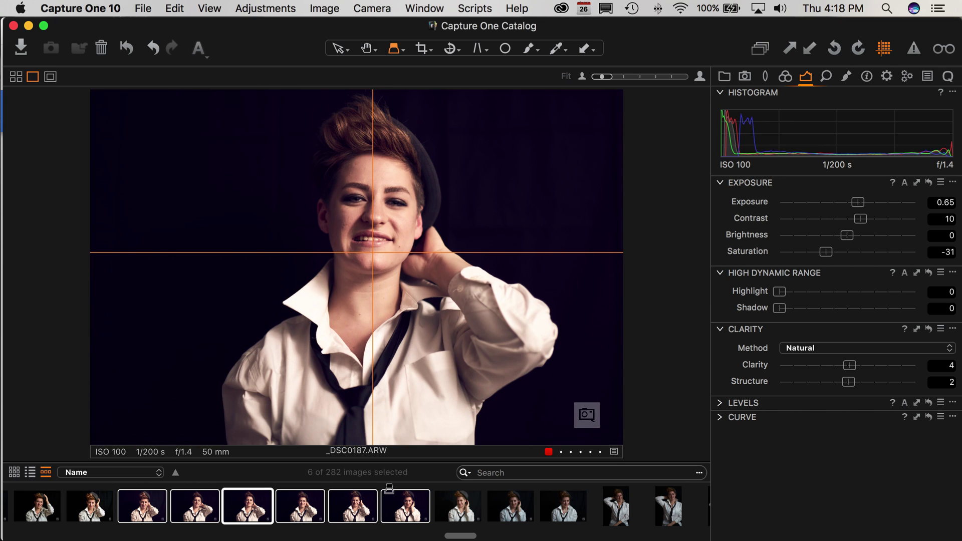
key("Left")
key("Left")
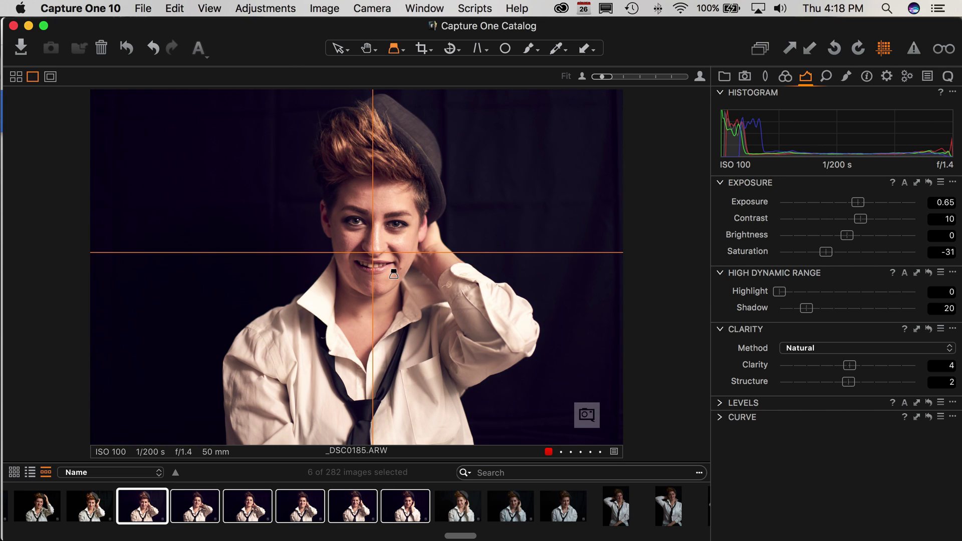
key("Right")
key("Left")
key("Right")
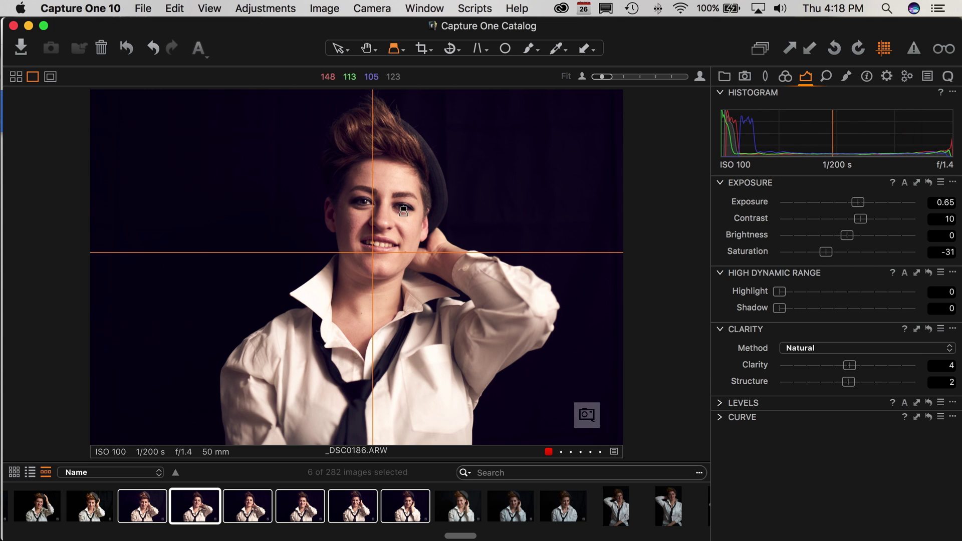
left_click(847, 78)
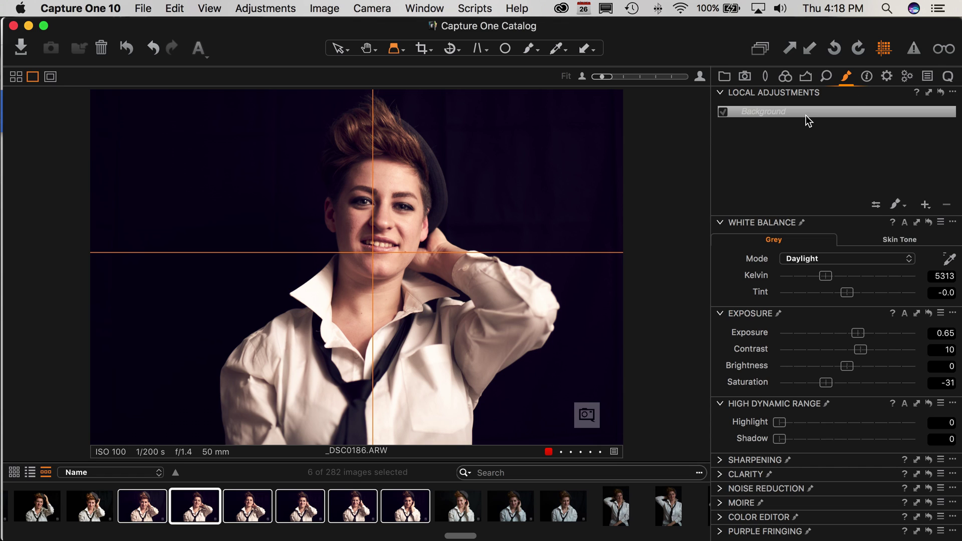
Step: Add a new local adjustment layer, Layer 1, set up for drawing a mask
left_click(925, 206)
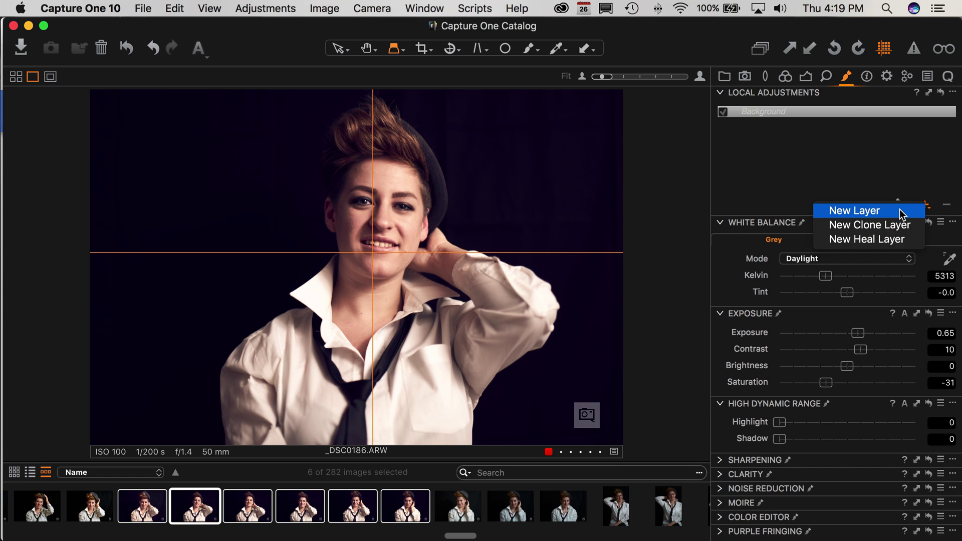
left_click(903, 211)
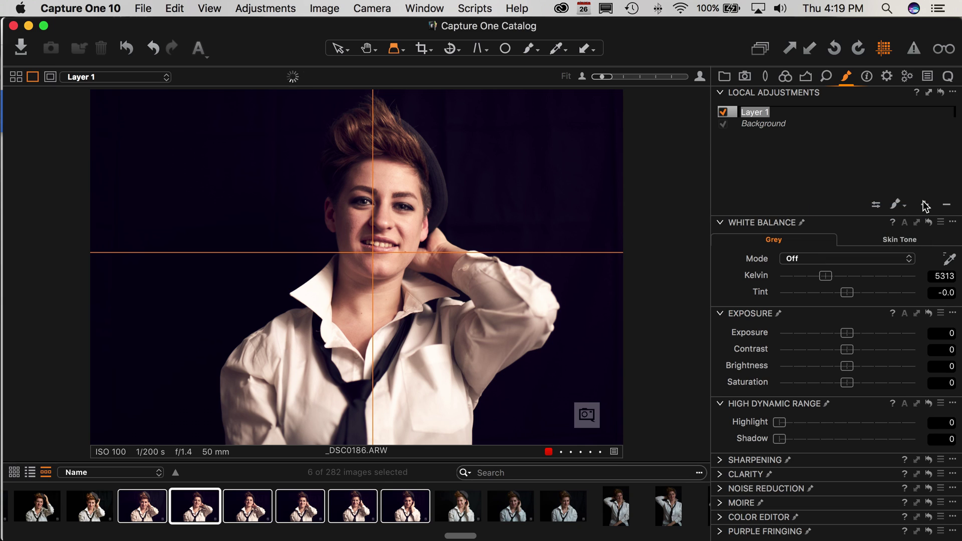
left_click(902, 204)
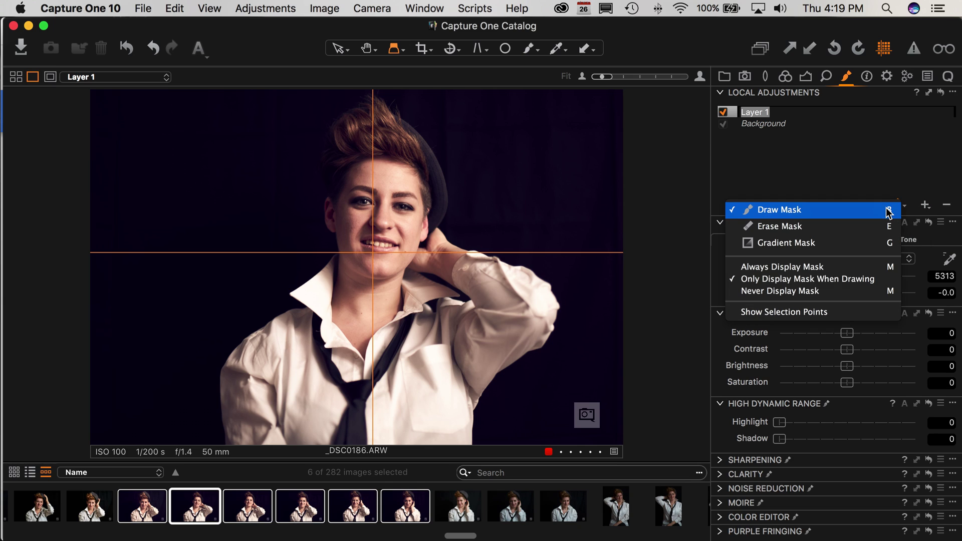
left_click(888, 211)
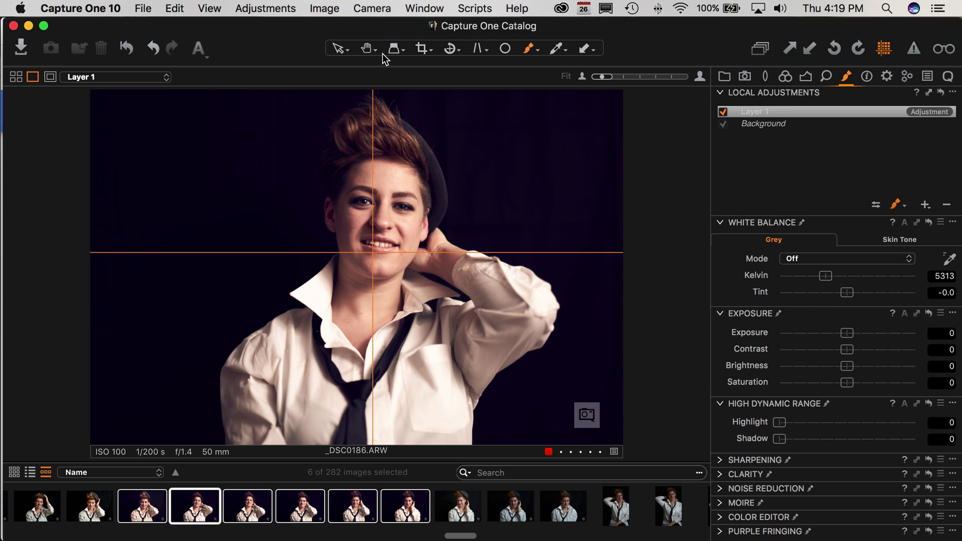
Step: Zoom in on the face, paint the mask over both eyes, and start raising exposure
left_click_drag(604, 78, 616, 81)
left_click(629, 77)
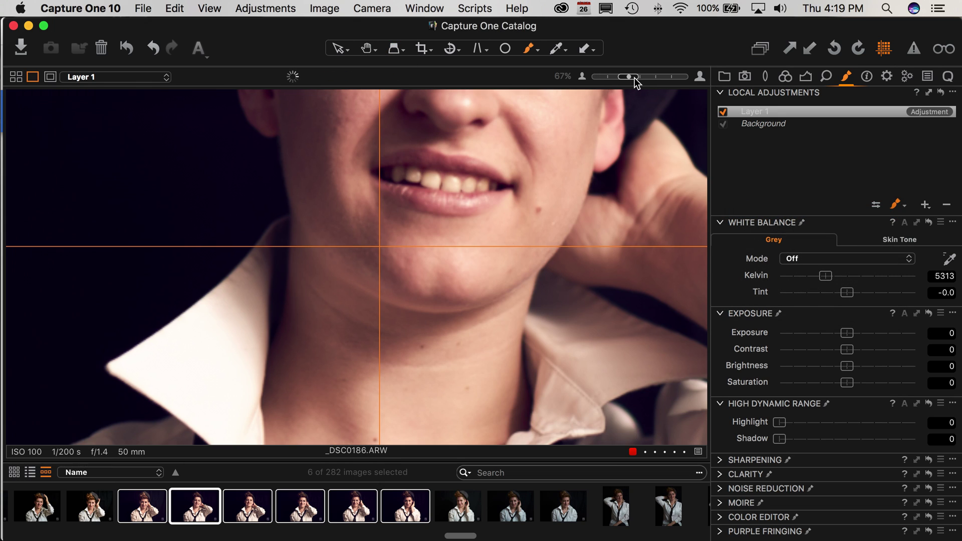
key("h")
left_click_drag(508, 179, 500, 356)
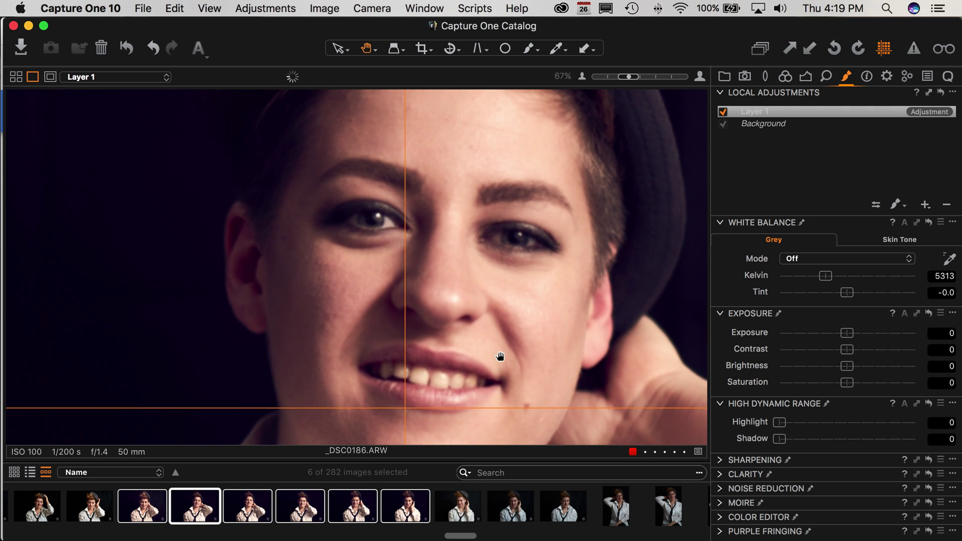
left_click(529, 49)
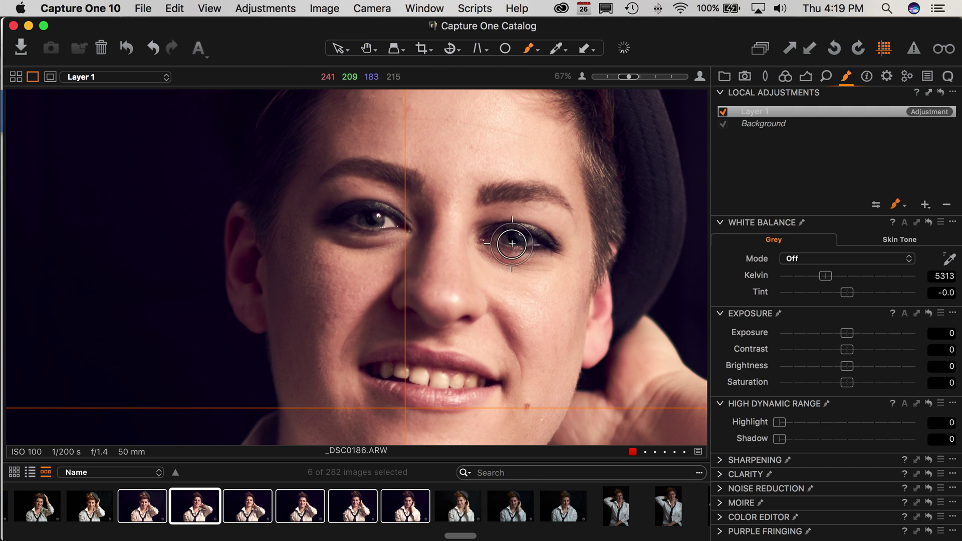
scroll(512, 244, "down", 2)
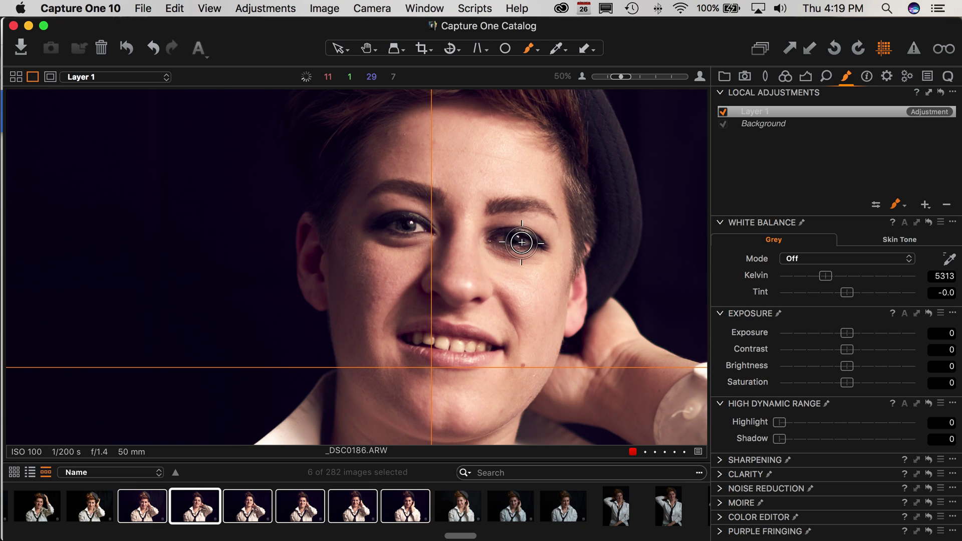
left_click_drag(522, 242, 533, 244)
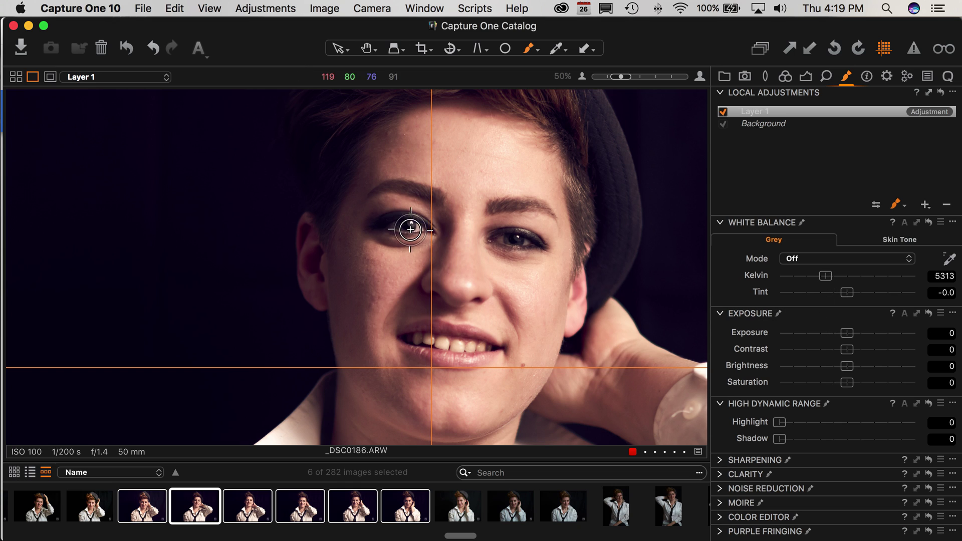
left_click_drag(412, 224, 418, 228)
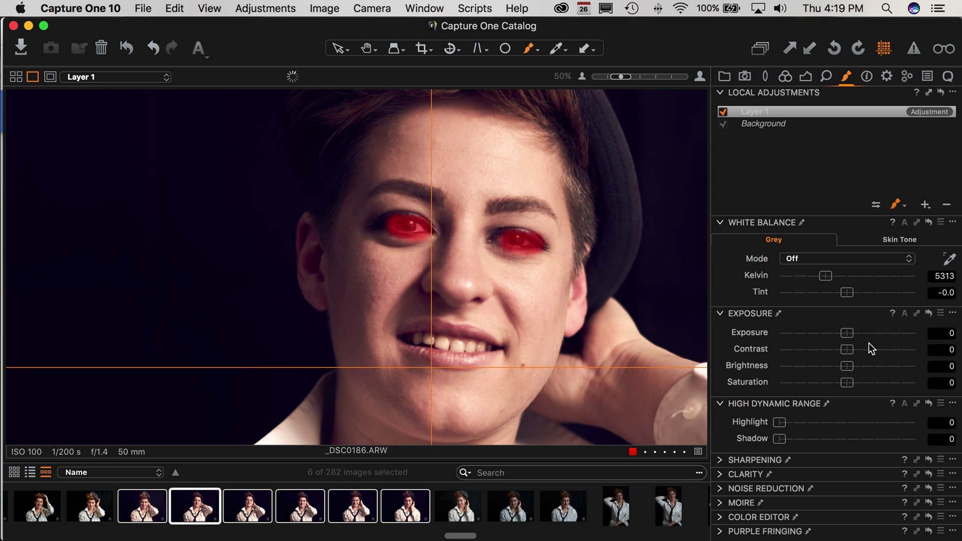
mouse_move(850, 334)
left_mouse_down()
mouse_move(866, 337)
mouse_move(857, 338)
left_mouse_up()
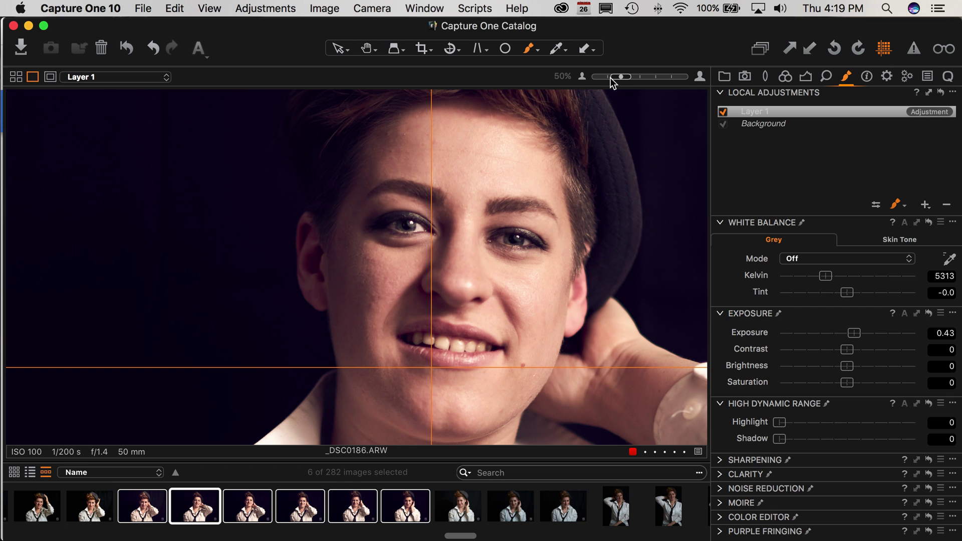
Step: Zoom back out to fit the whole photo with Layer 1's eyes at exposure 0.43
left_click(584, 75)
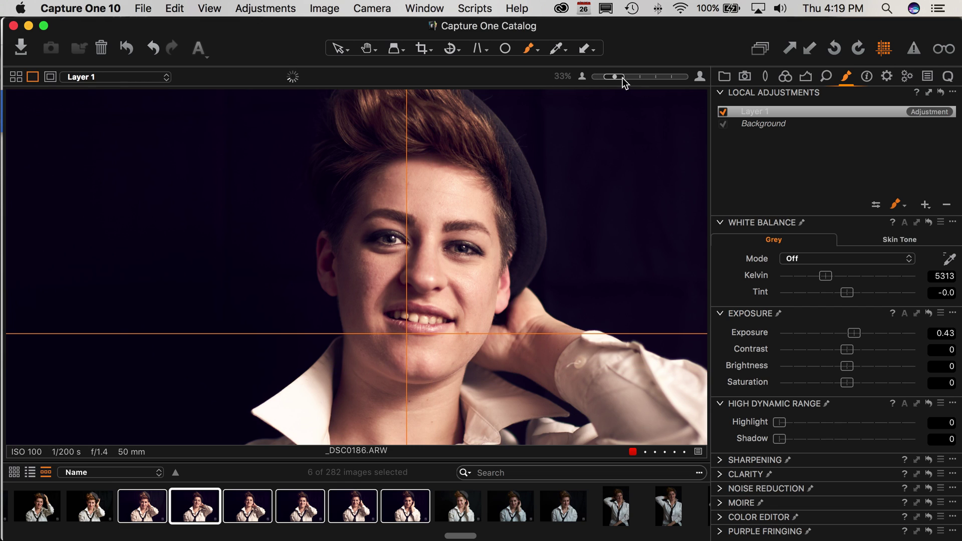
left_click_drag(620, 83, 597, 79)
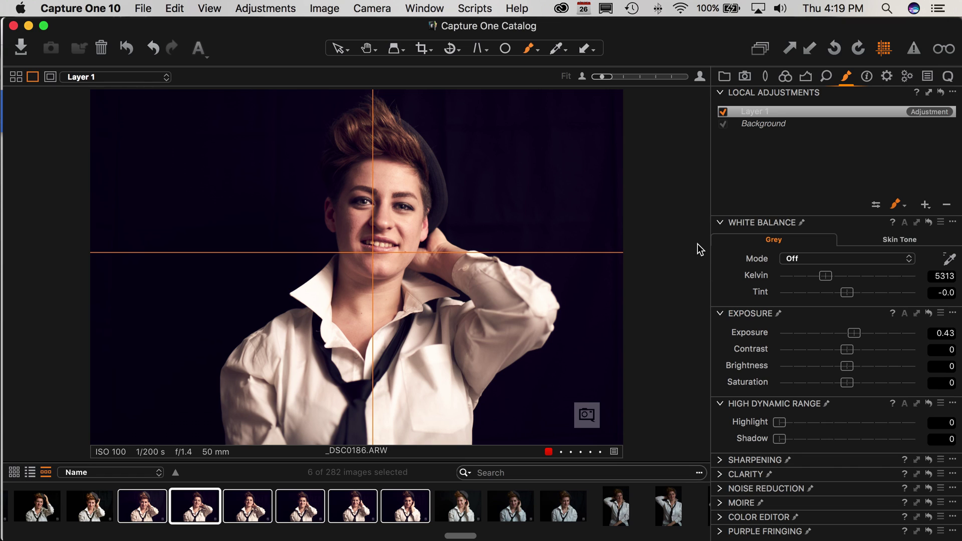
left_click(902, 207)
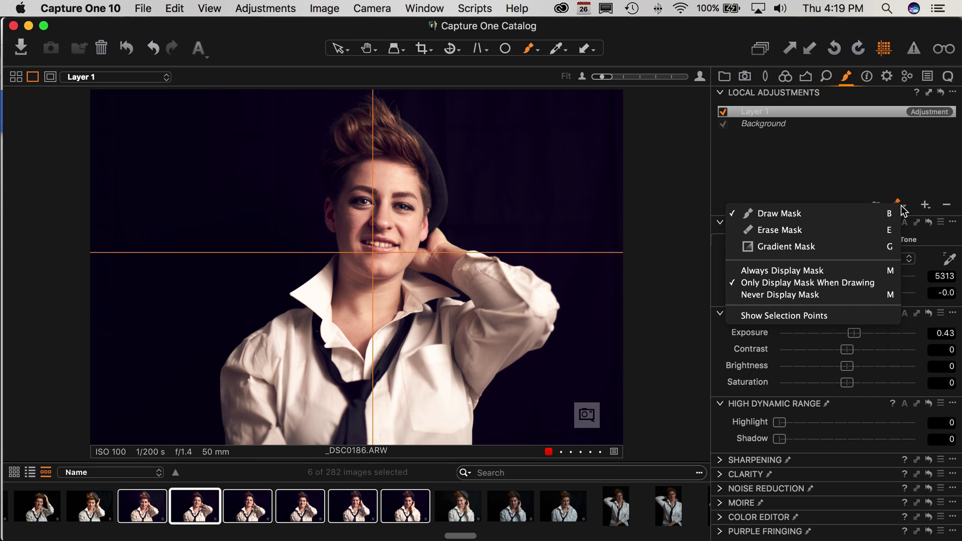
left_click(902, 206)
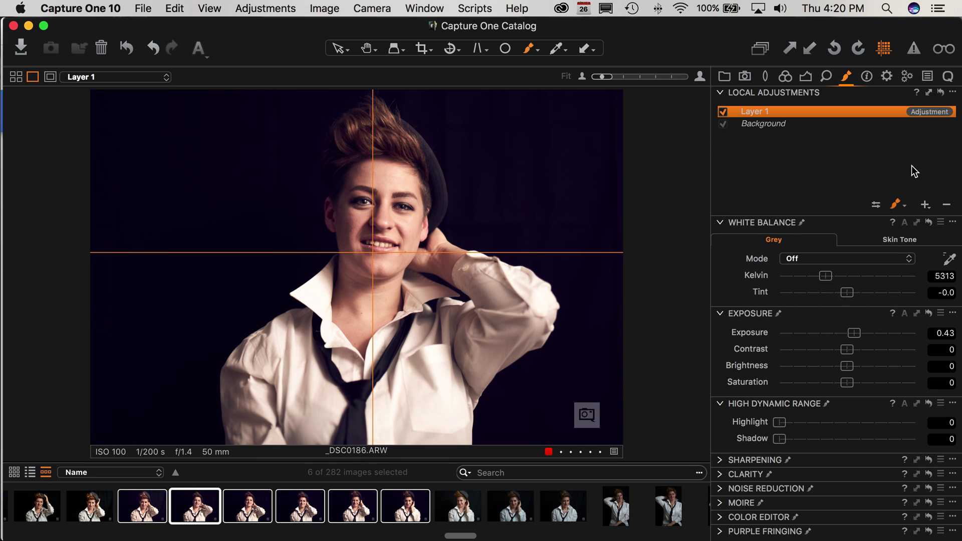
left_click(928, 206)
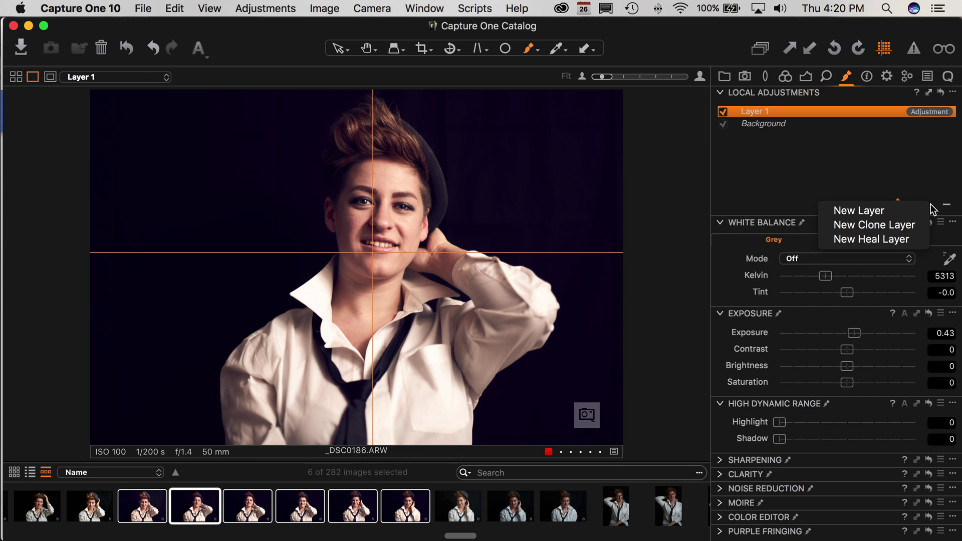
left_click(928, 183)
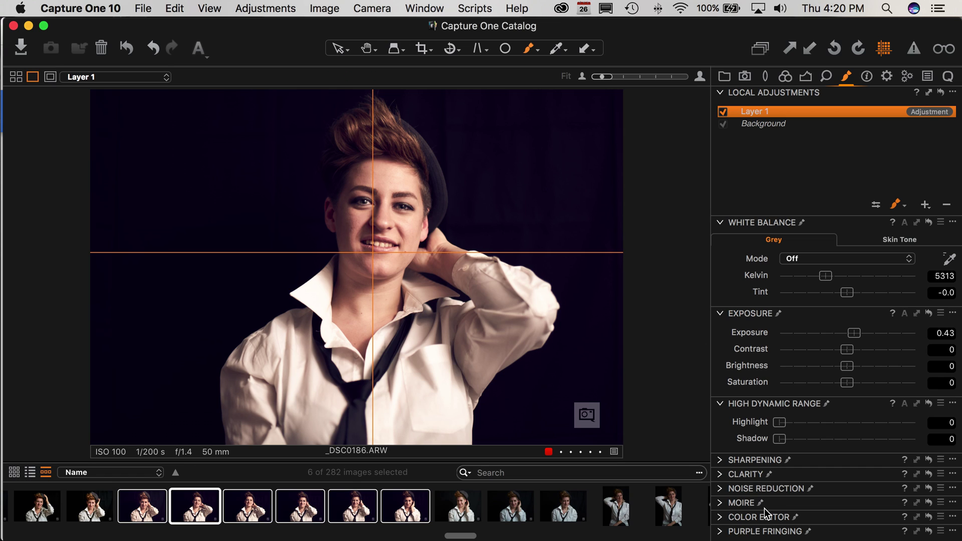
left_click(827, 78)
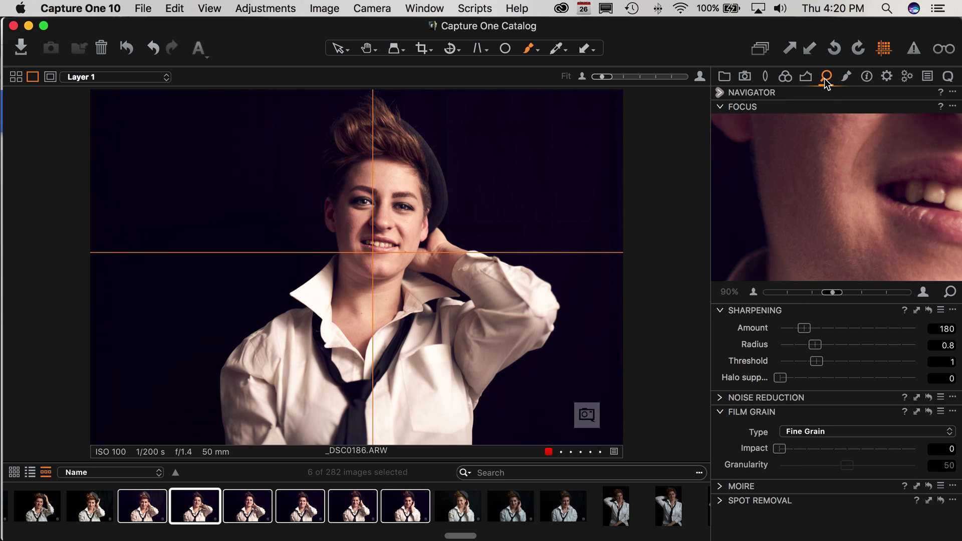
left_click(722, 500)
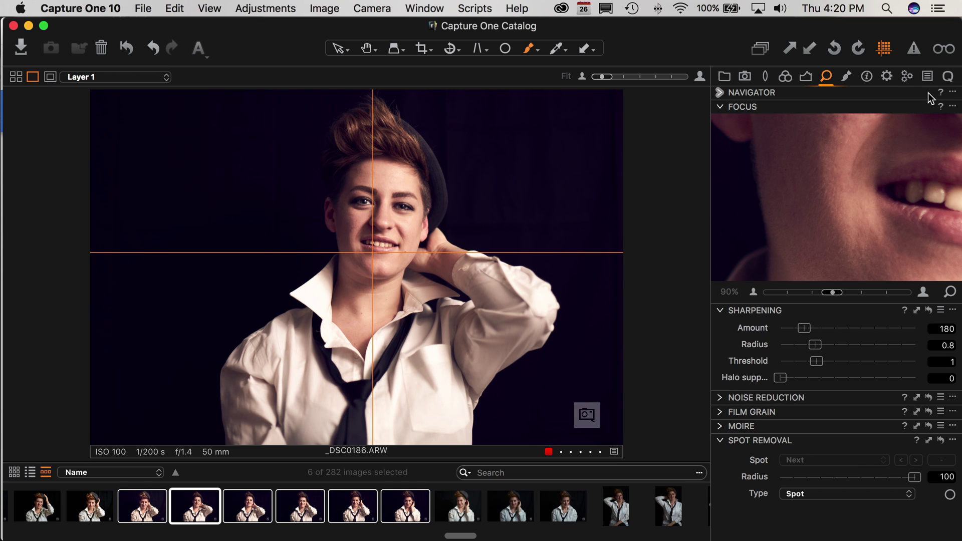
left_click(847, 78)
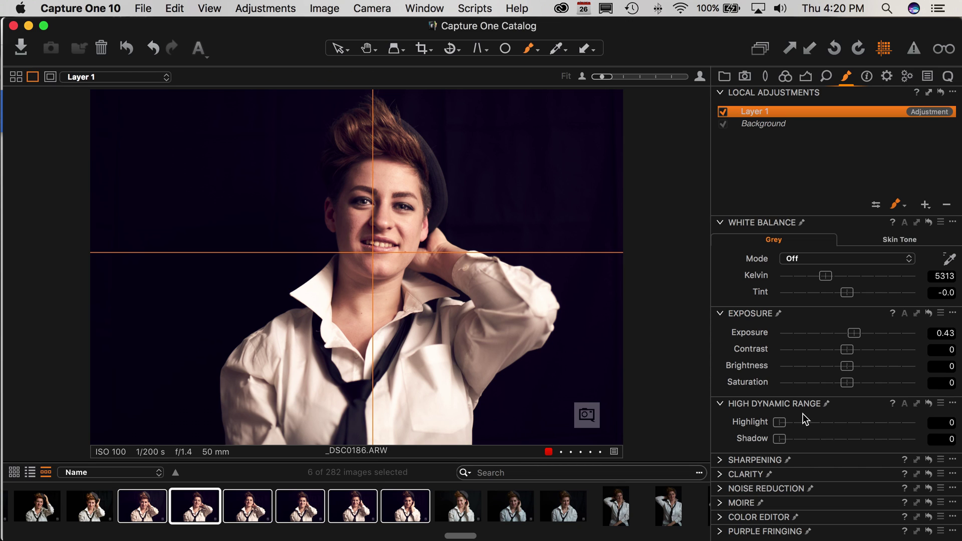
left_click(258, 506)
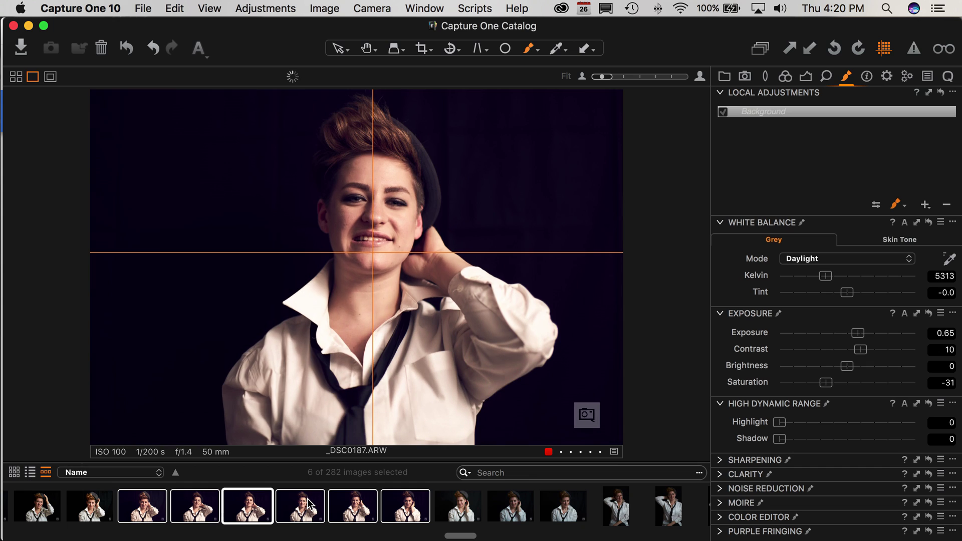
Step: Step through the filmstrip via _DSC0189 to _DSC0190.ARW and show its lens and colour tools
left_click(313, 501)
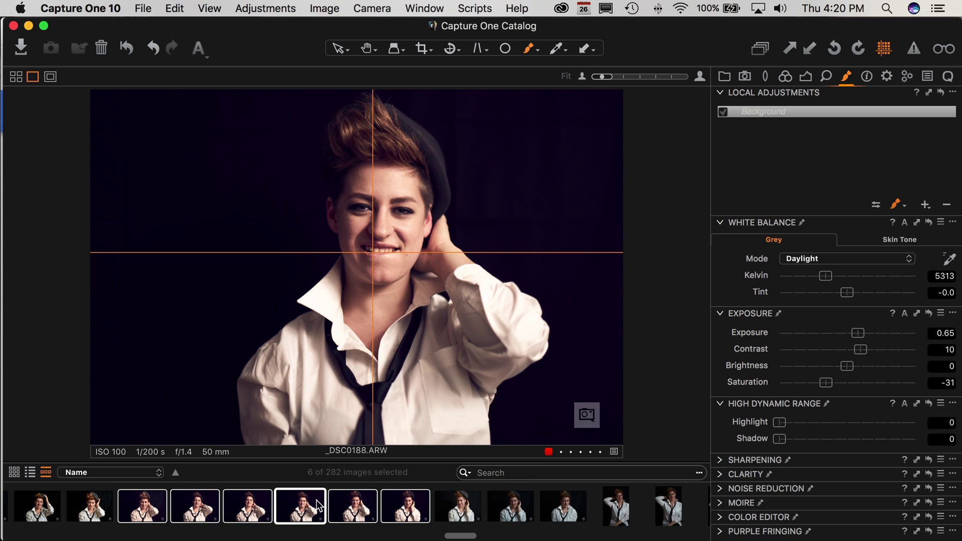
left_click(348, 503)
left_click(395, 515)
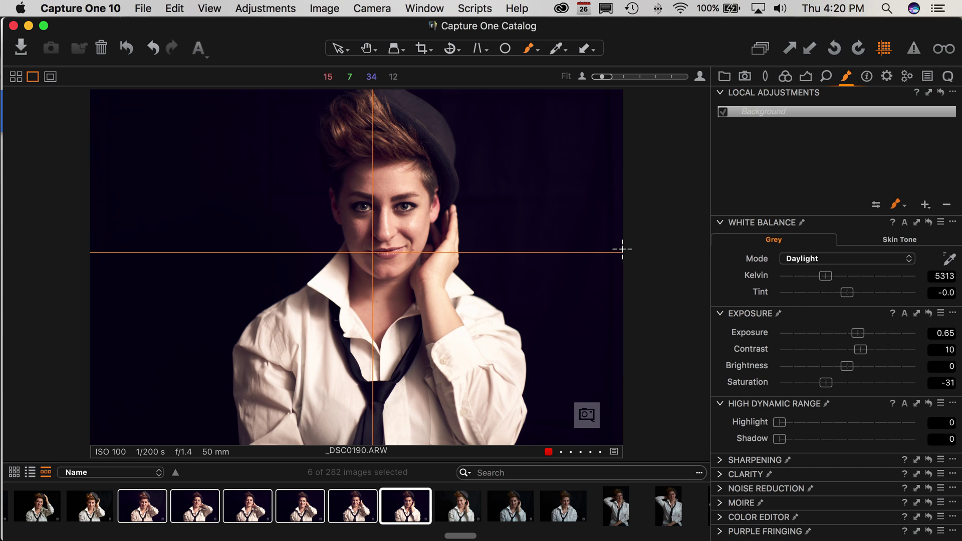
left_click(748, 79)
left_click(766, 78)
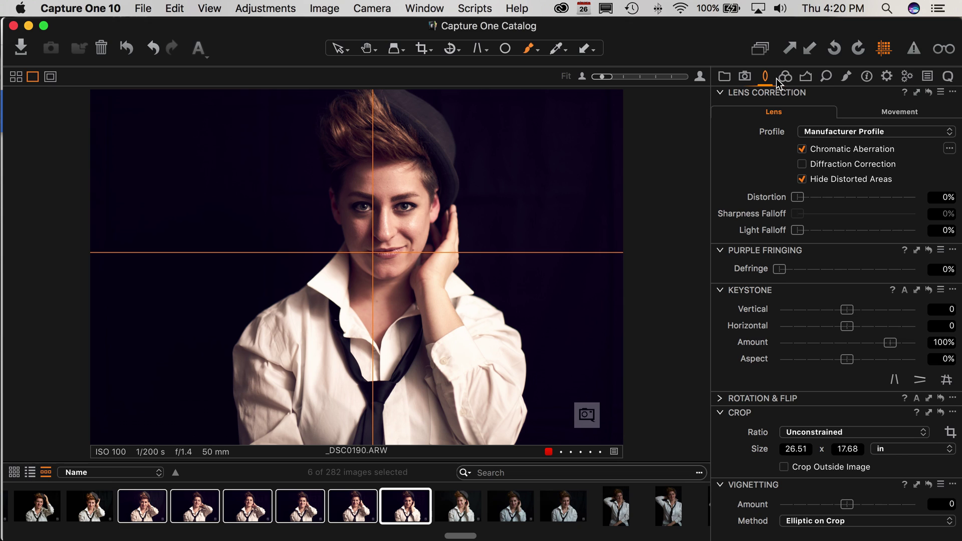
left_click(778, 78)
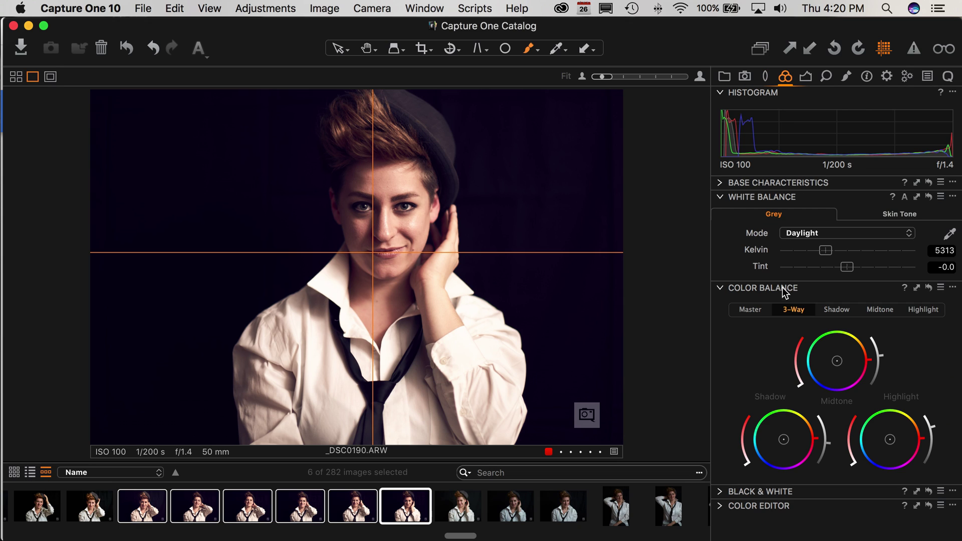
Step: In the Color Editor, raise the red range's saturation to 7.1
left_click(721, 288)
left_click(723, 316)
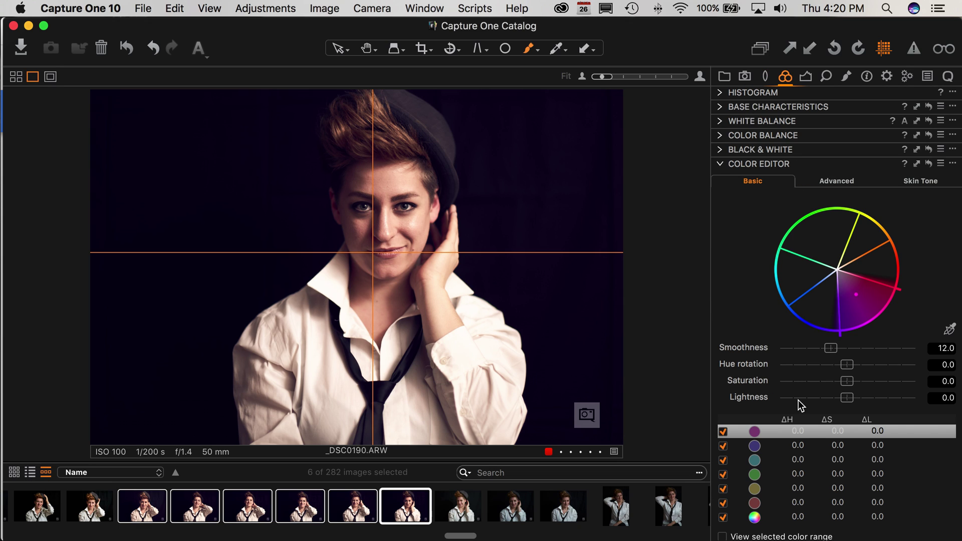
left_click(779, 503)
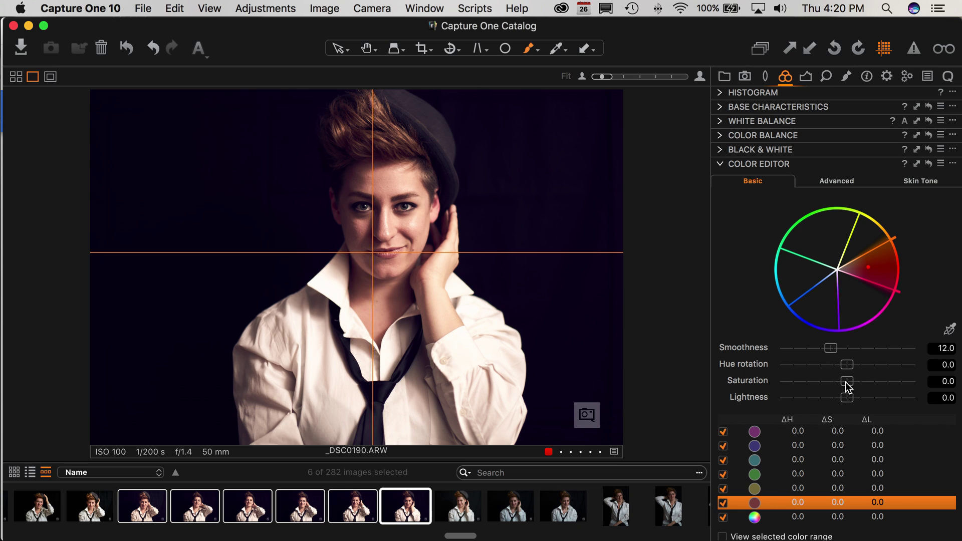
mouse_move(847, 387)
left_mouse_down()
mouse_move(806, 383)
mouse_move(850, 382)
left_mouse_up()
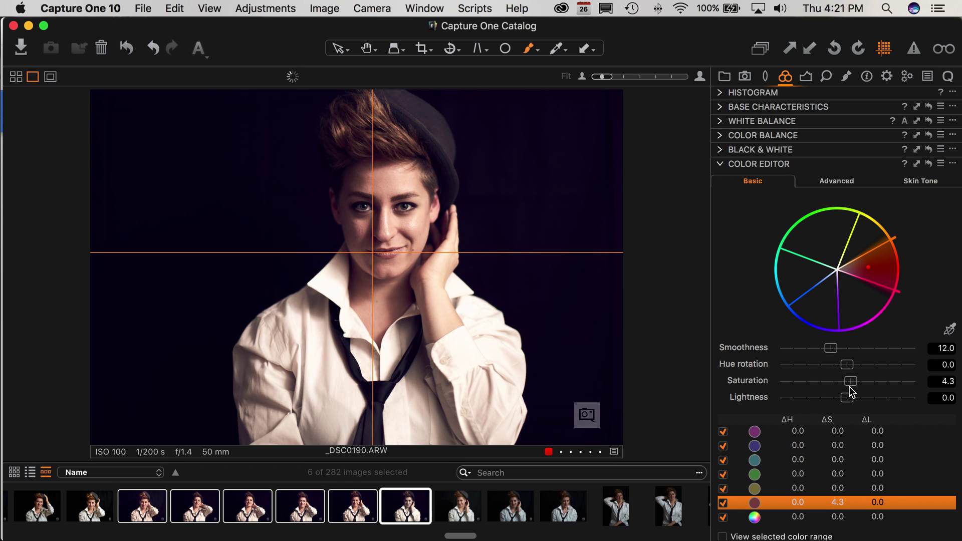
left_click(723, 536)
left_click_drag(856, 381, 858, 382)
Step: Lighten the blue range by +1.5 and return to the full-colour preview
left_click(774, 461)
left_click(774, 447)
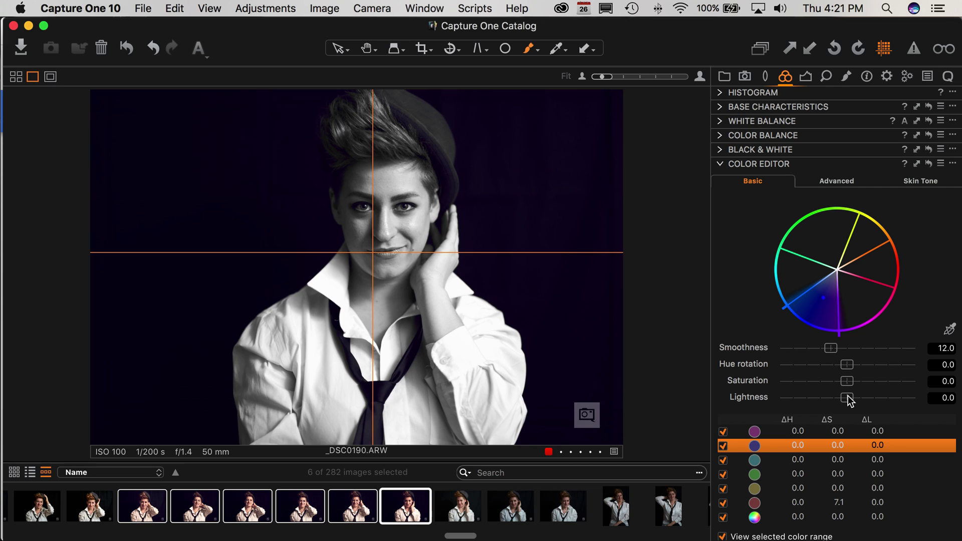
mouse_move(848, 398)
left_mouse_down()
mouse_move(884, 400)
mouse_move(860, 405)
left_mouse_up()
left_click(723, 536)
Step: Return to _DSC0190.ARW after glancing at the hat shot and show its Manufacturer Profile lens correction
left_click(452, 506)
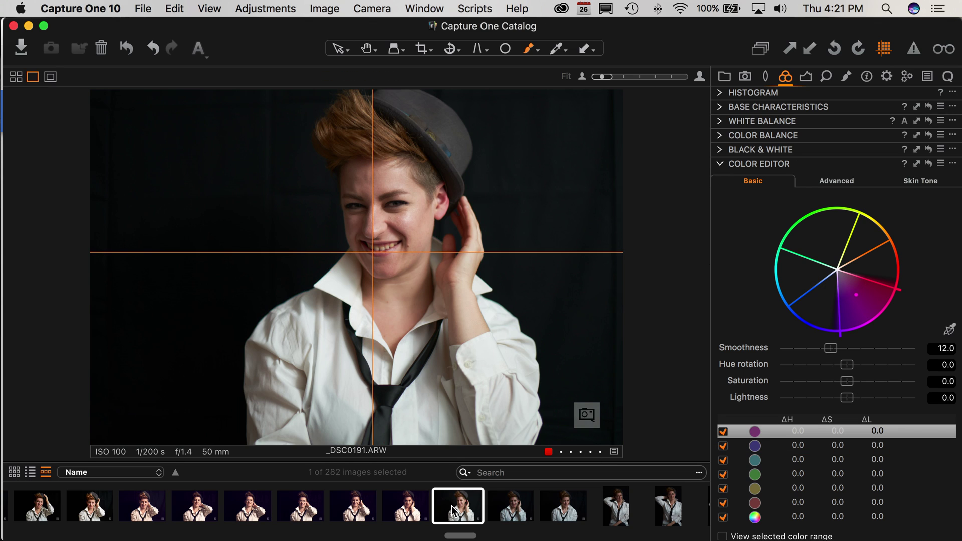
left_click(405, 511)
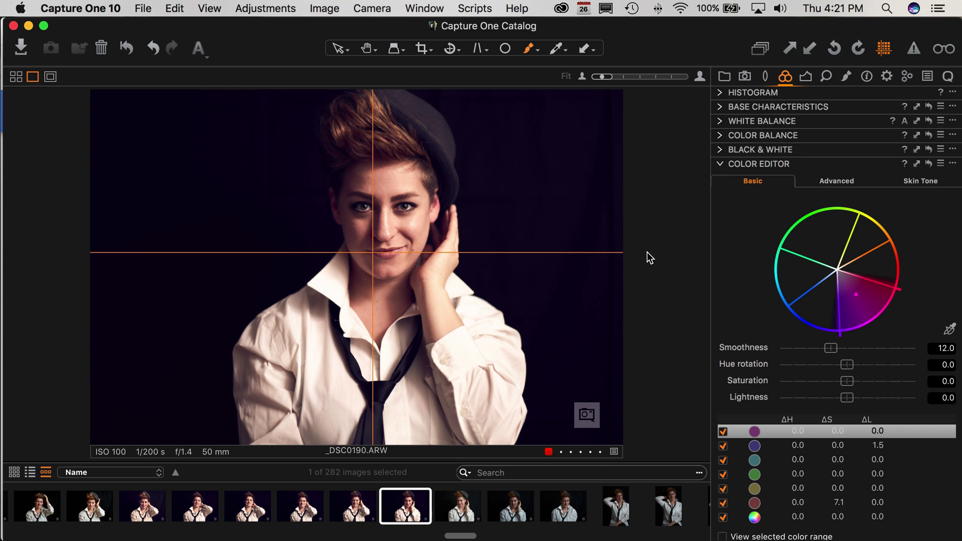
left_click(767, 77)
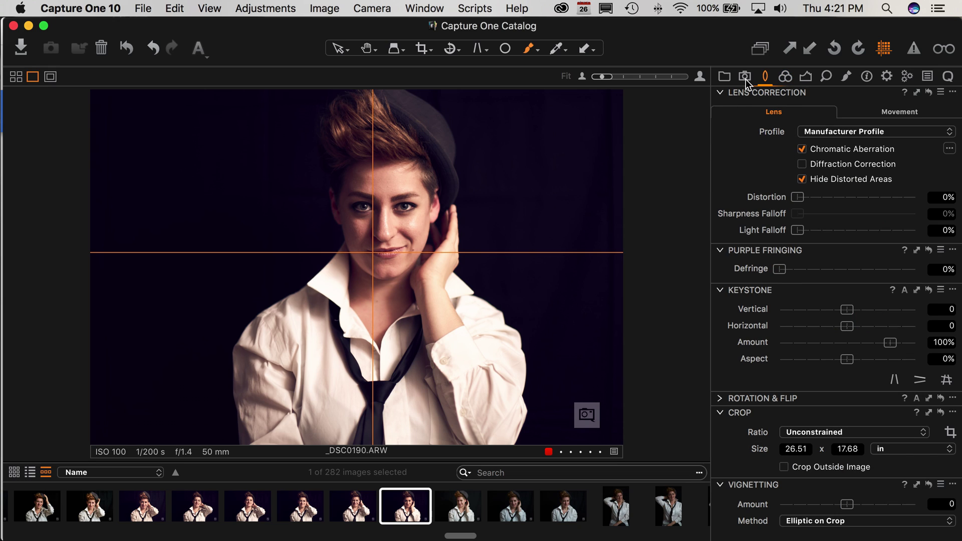
scroll(576, 523, "right", 6)
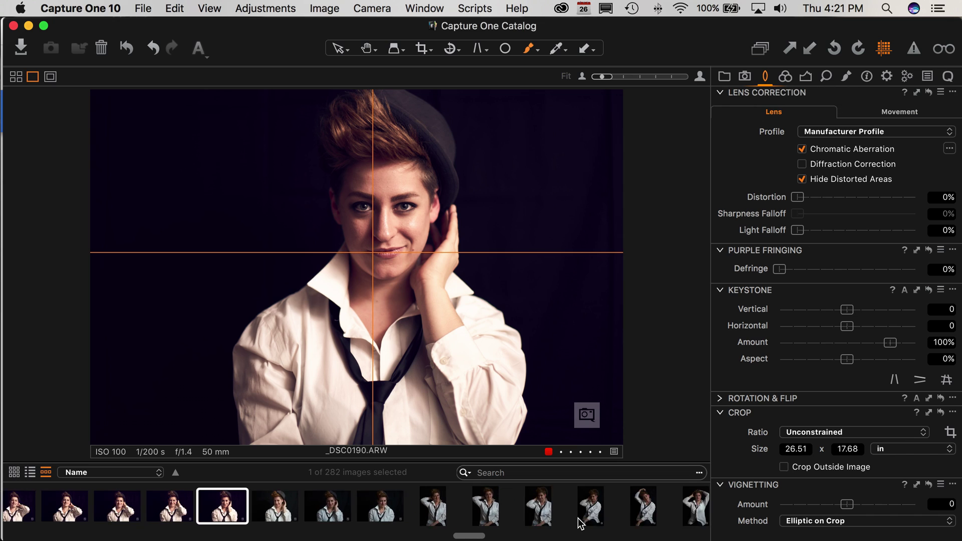
scroll(580, 522, "right", 5)
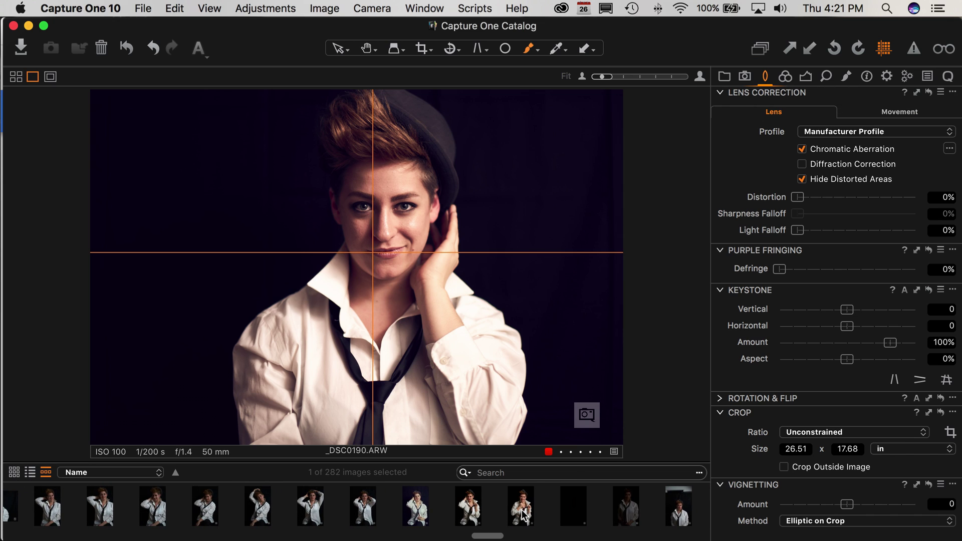
Step: Browse the library folders, from Mamiya RB67 review through the Sony folders to the 42-image session
scroll(523, 515, "right", 2)
left_click(728, 80)
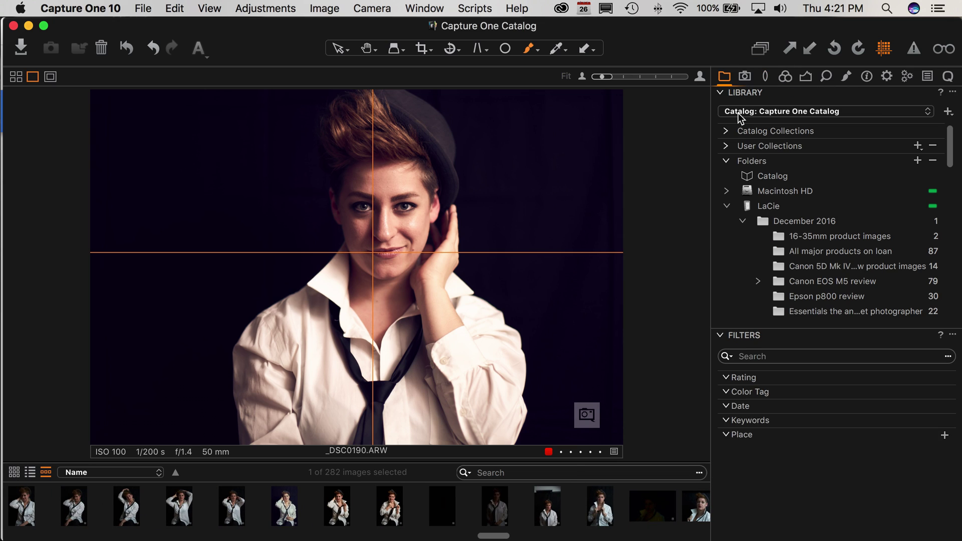
scroll(796, 250, "down", 4)
scroll(784, 247, "down", 2)
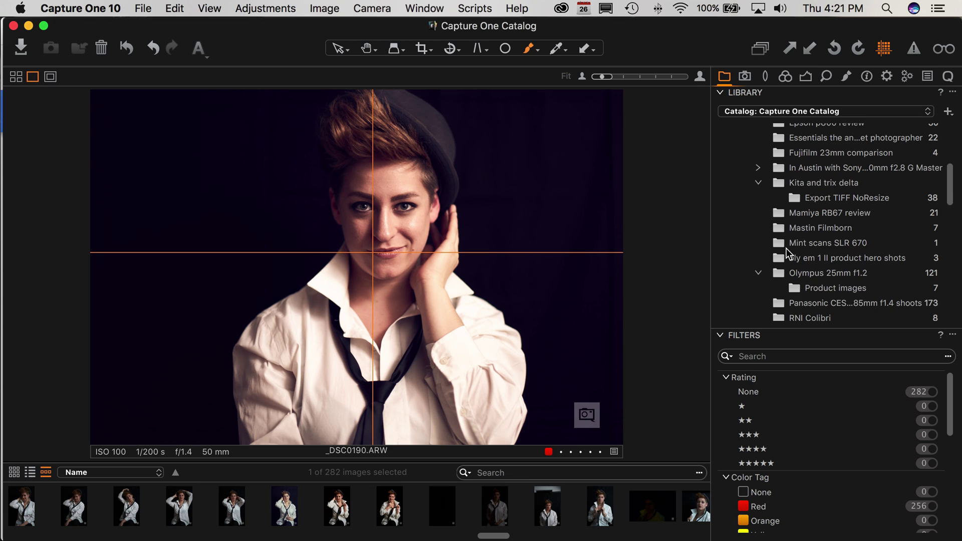
left_click(819, 213)
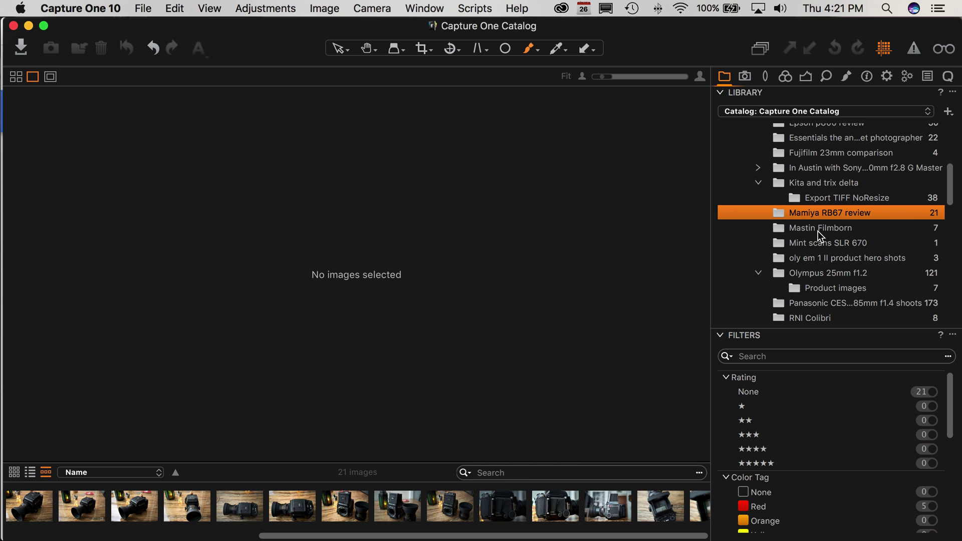
scroll(818, 231, "down", 3)
left_click(819, 194)
scroll(820, 206, "down", 1)
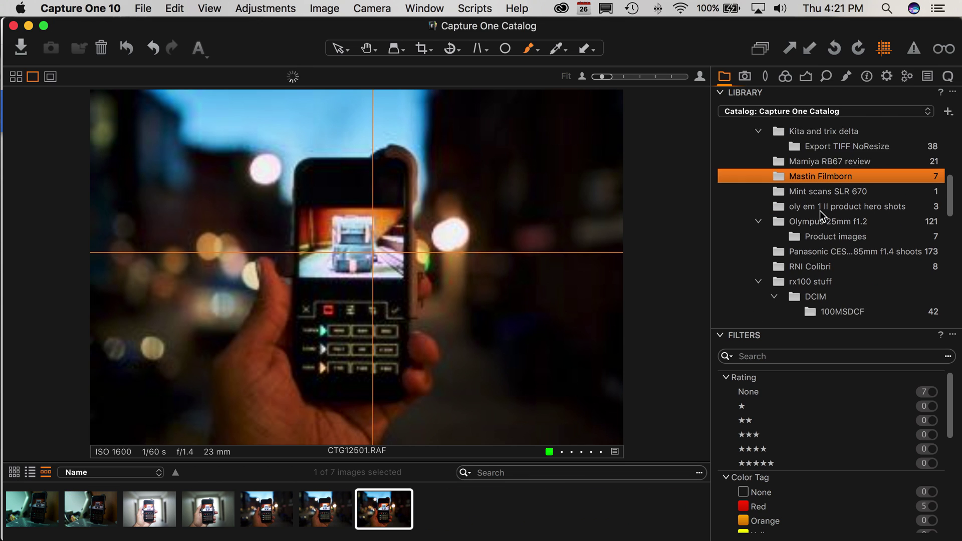
scroll(822, 216, "down", 3)
left_click(816, 191)
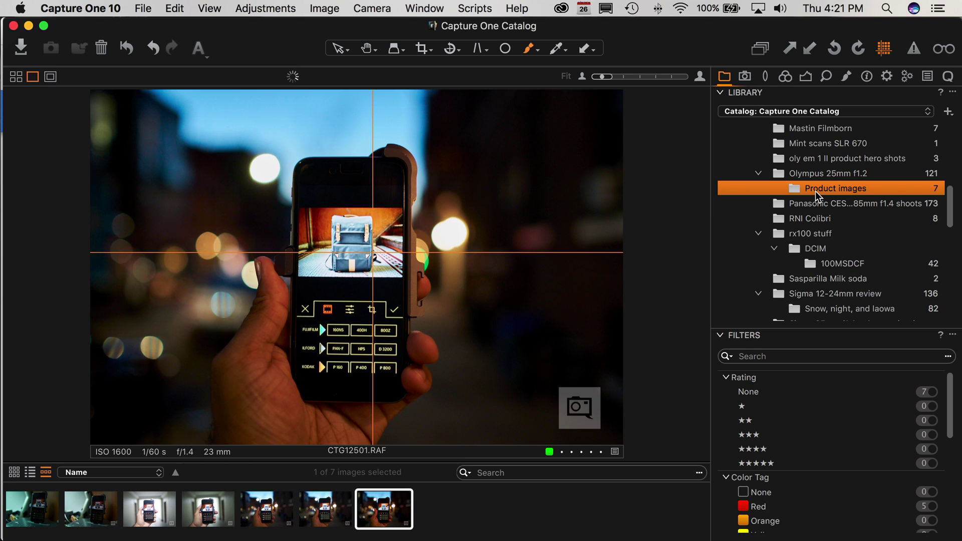
scroll(844, 243, "down", 10)
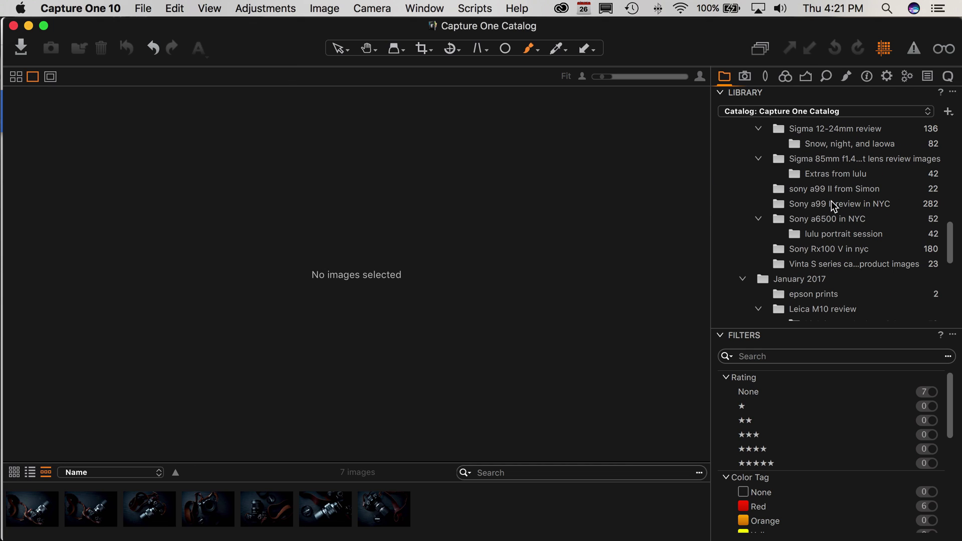
left_click(831, 202)
left_click(827, 219)
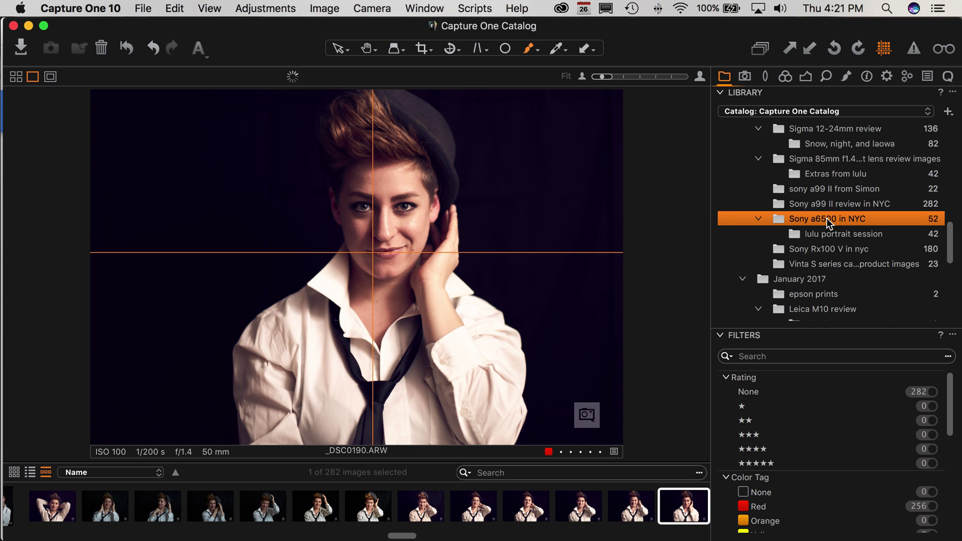
left_click(826, 188)
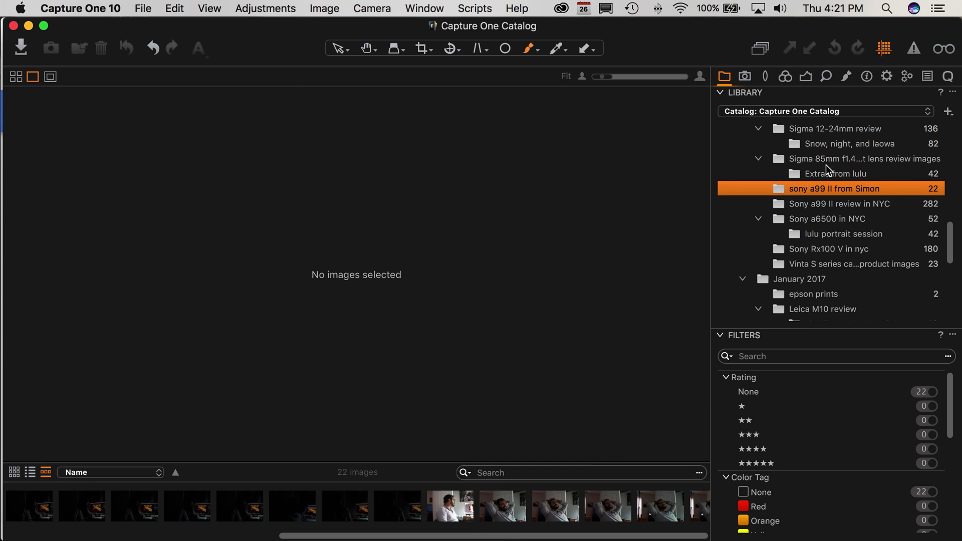
left_click(810, 250)
left_click(820, 236)
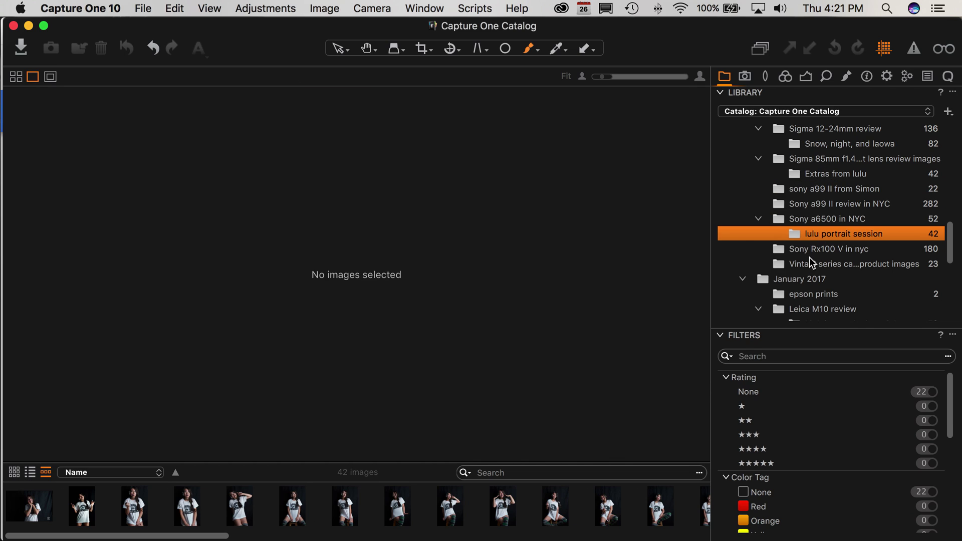
Step: Preview _DSC0079.ARW and _DSC0080.ARW from that portrait session
left_click(396, 507)
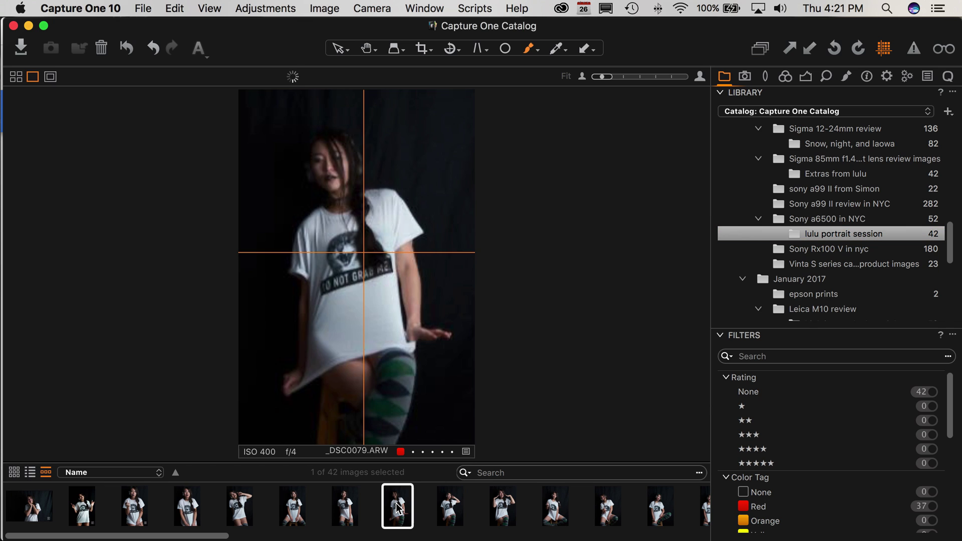
left_click(457, 519)
scroll(608, 508, "right", 5)
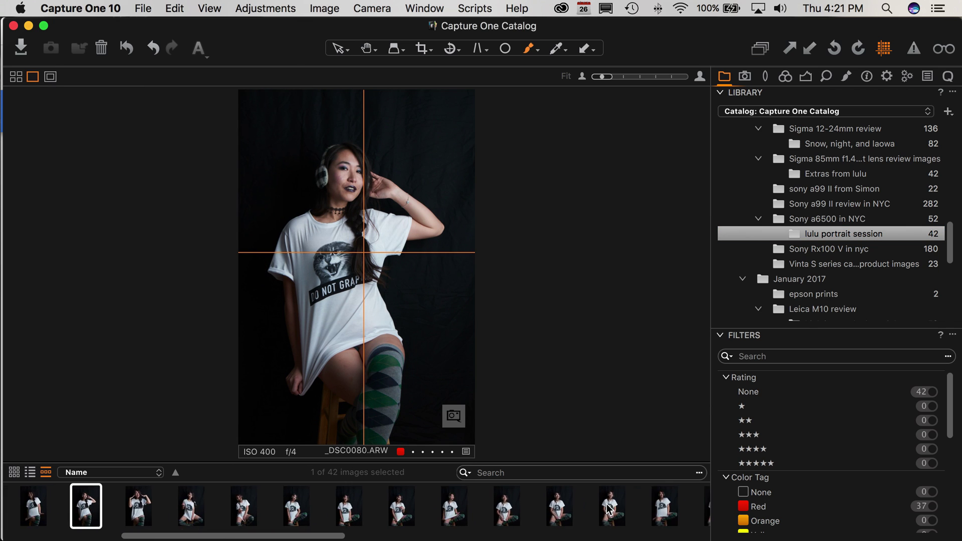
scroll(609, 508, "right", 15)
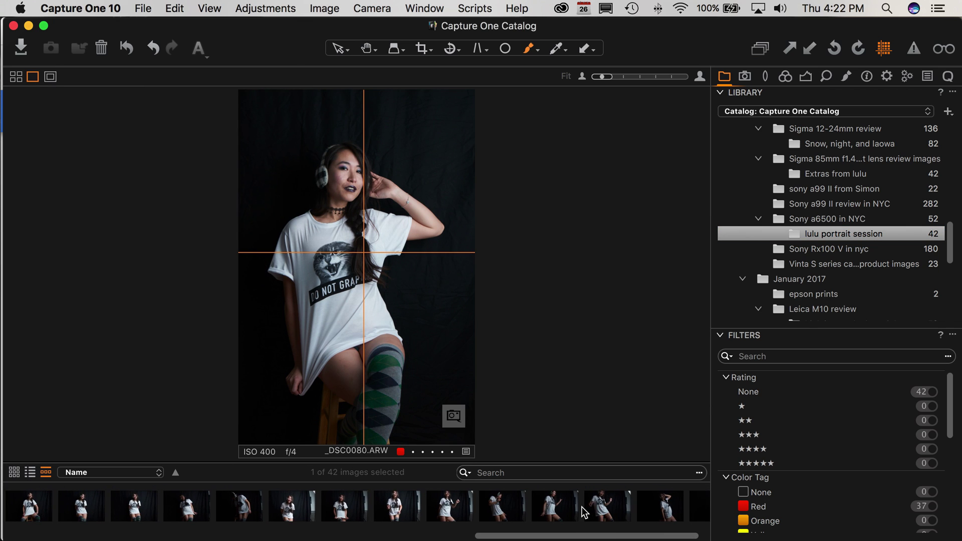
Step: Deselect all, open the Extras from lulu folder, and bring up IMG_0091.CR2
key("super+d")
scroll(823, 220, "up", 4)
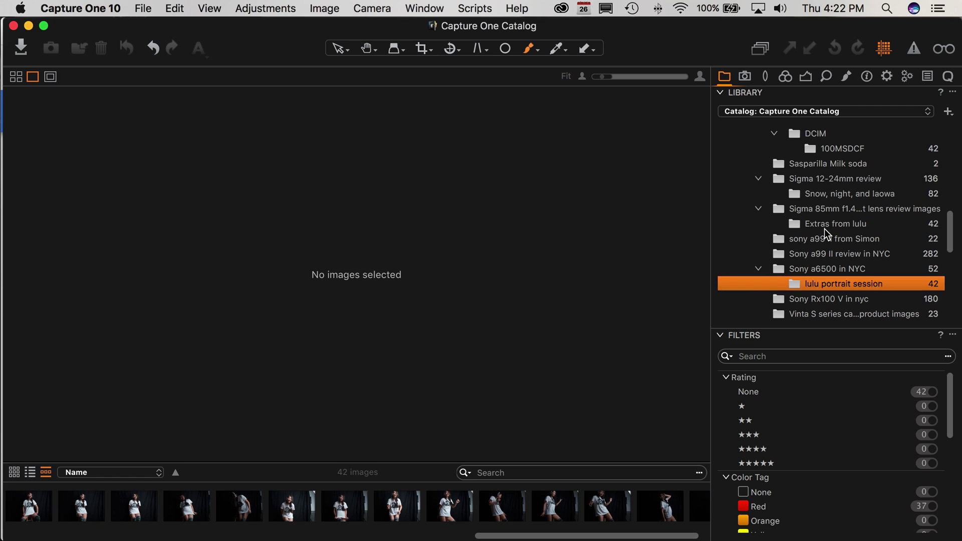
left_click(824, 228)
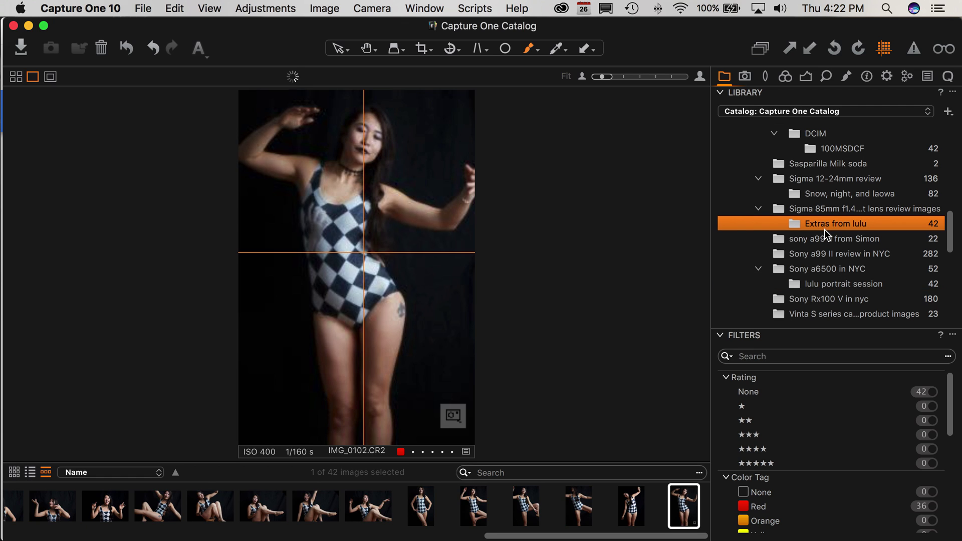
left_click(422, 507)
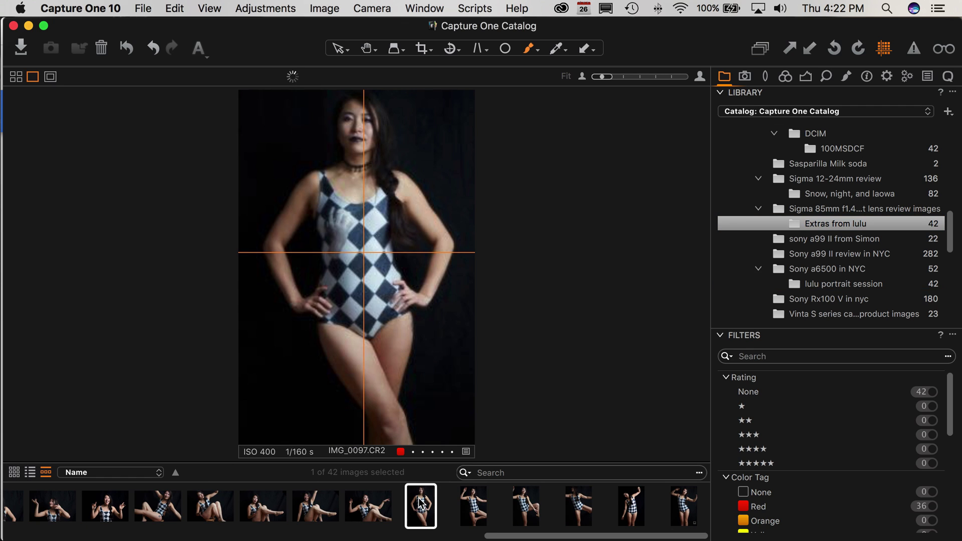
left_click(387, 506)
left_click(321, 506)
scroll(297, 522, "left", 3)
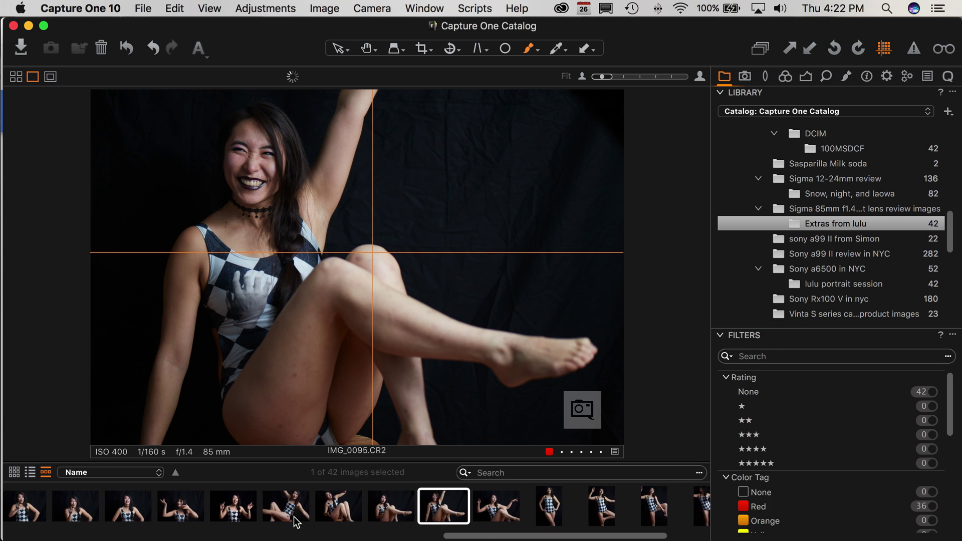
scroll(297, 523, "left", 3)
left_click(416, 512)
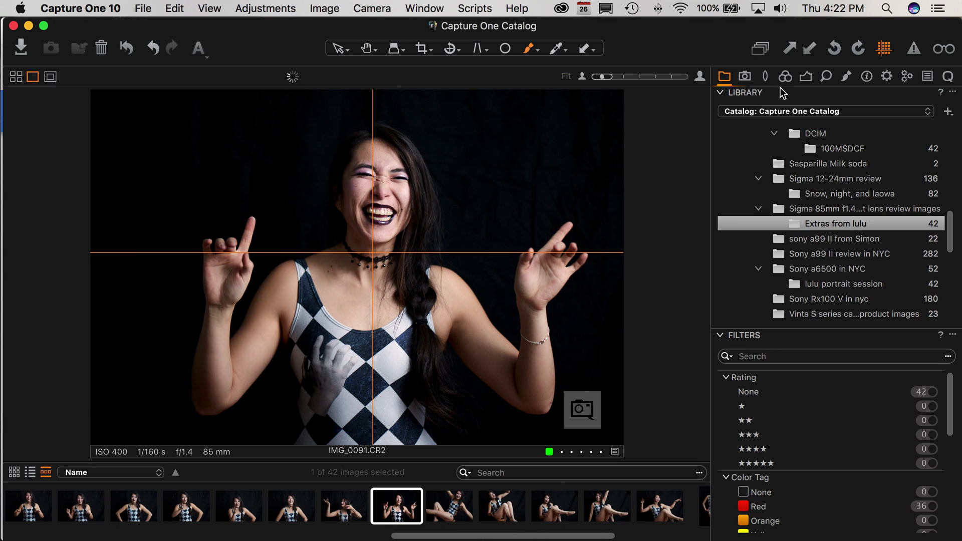
Step: Show the colour tools with Color Balance and Color Editor expanded
left_click(766, 77)
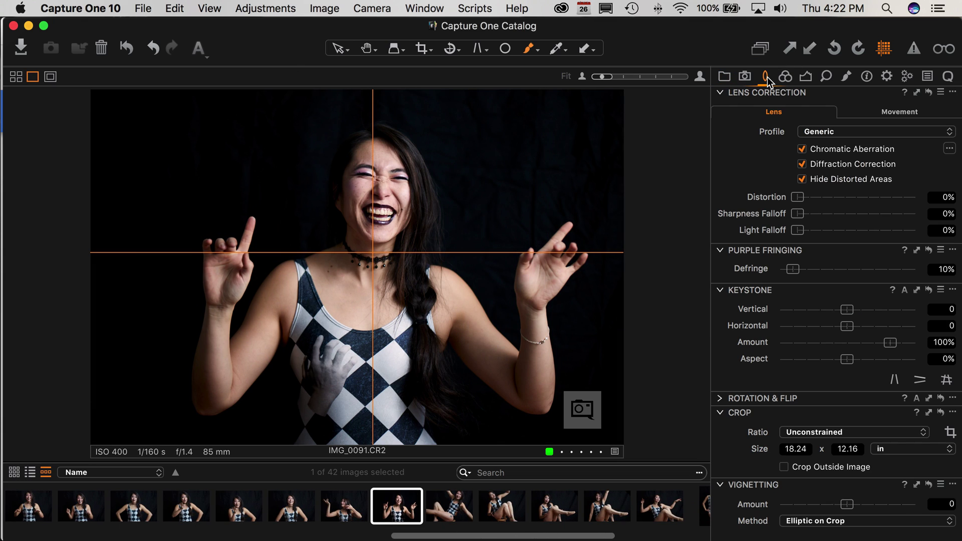
left_click(789, 79)
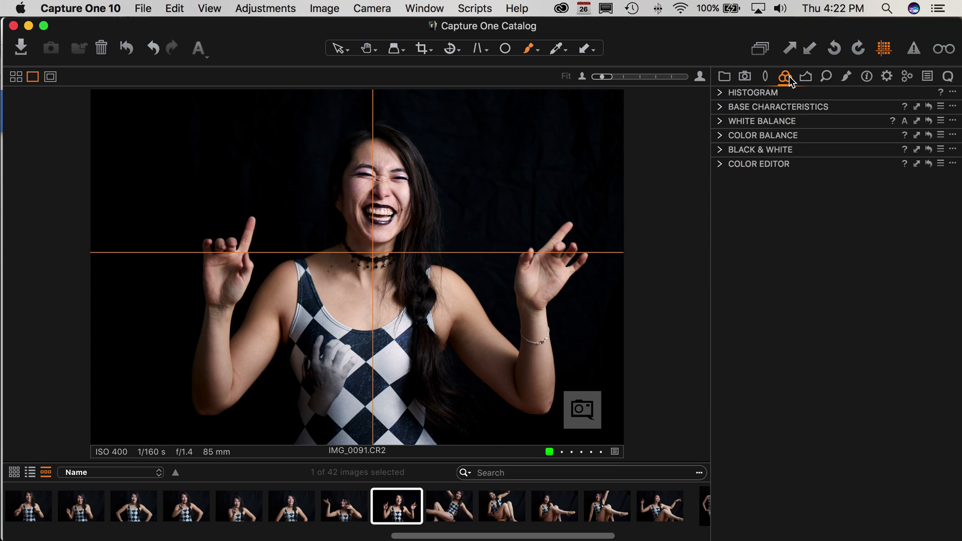
left_click(721, 136)
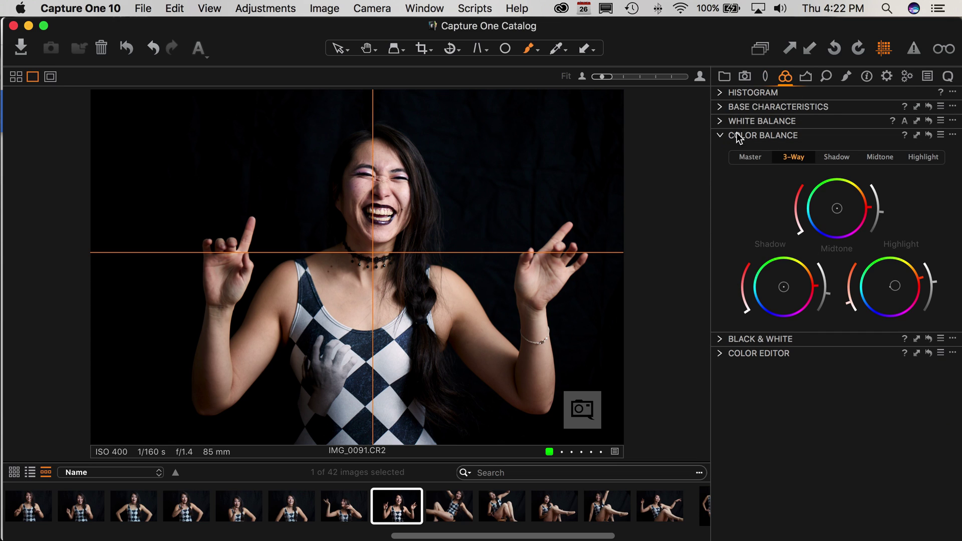
left_click(723, 353)
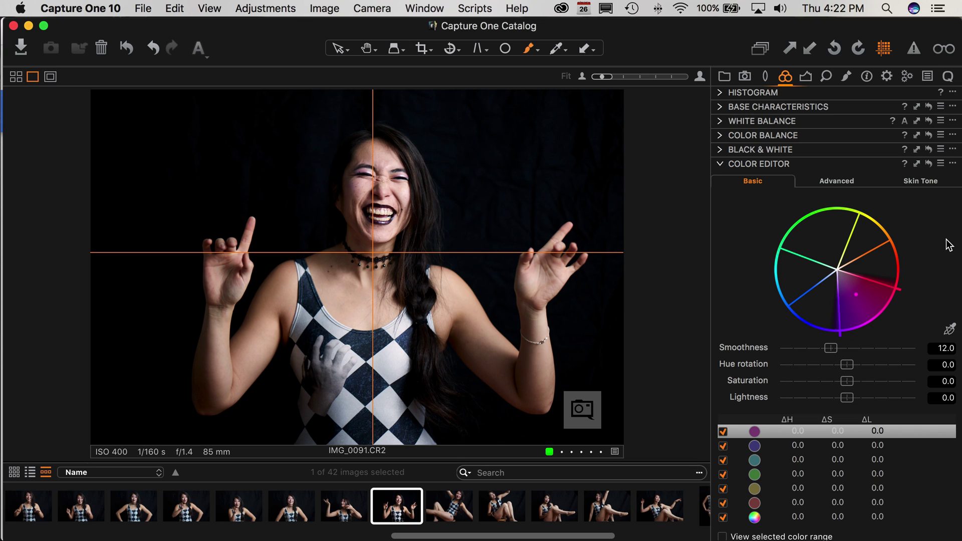
Step: Sample the face's skin tone with the Skin Tone picker and lift its lightness to 1.8
left_click(932, 184)
left_click(950, 330)
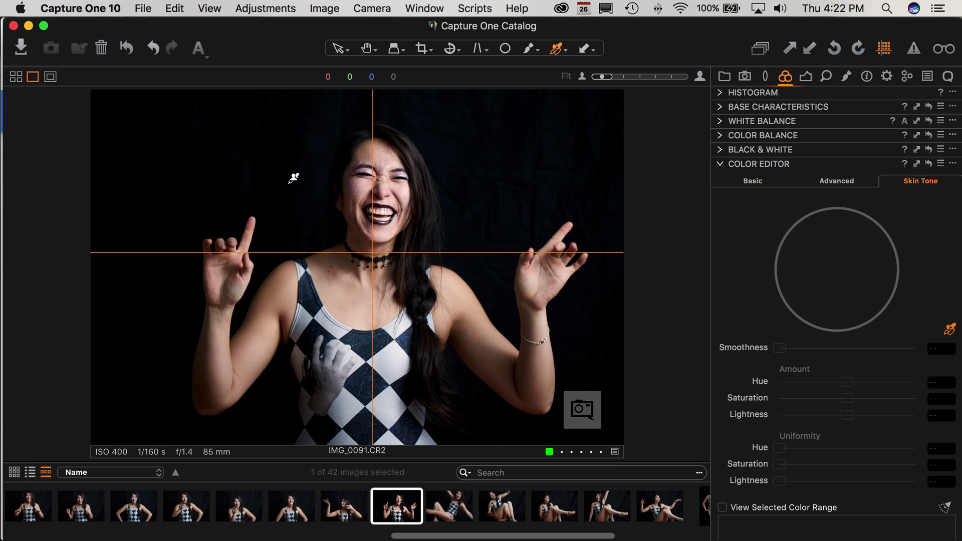
left_click(367, 186)
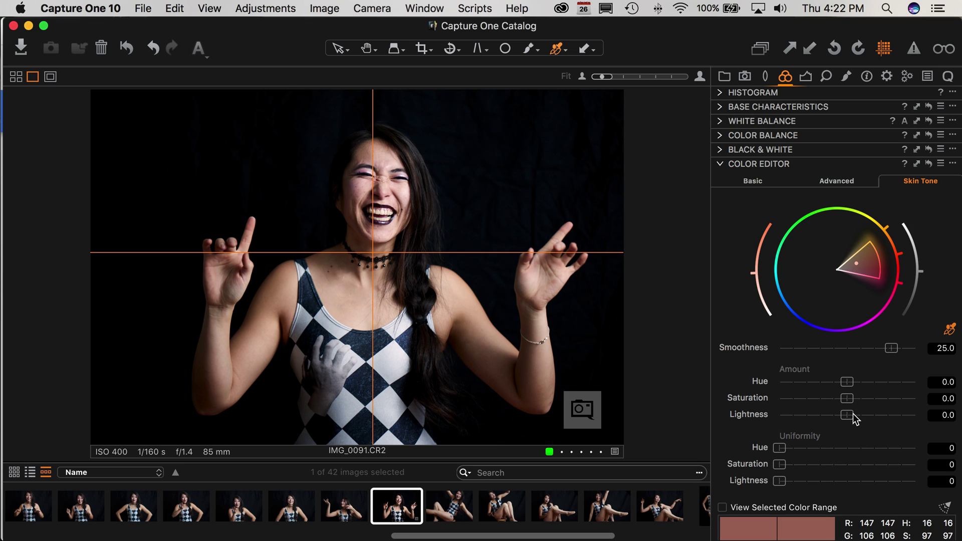
mouse_move(847, 415)
left_mouse_down()
mouse_move(817, 420)
mouse_move(877, 422)
mouse_move(847, 423)
mouse_move(861, 421)
left_mouse_up()
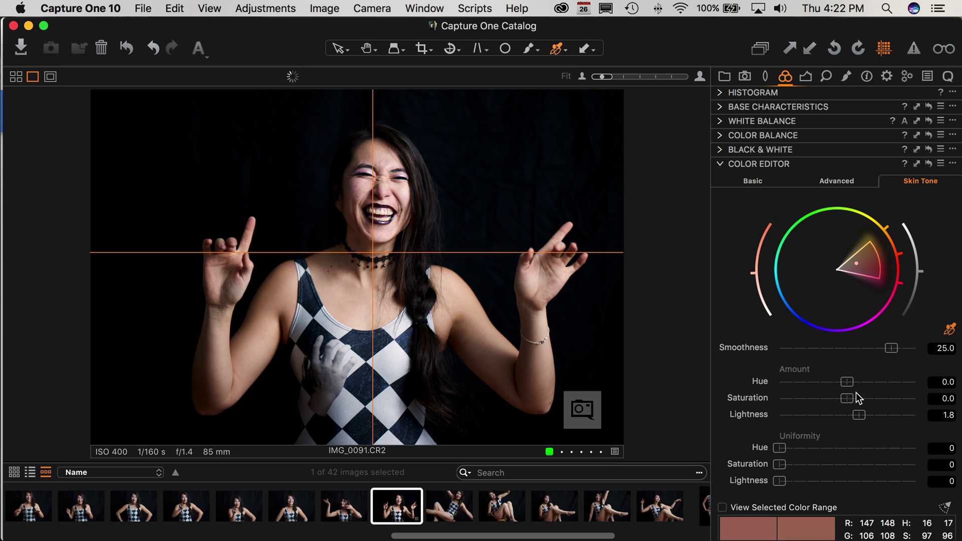
left_click(764, 181)
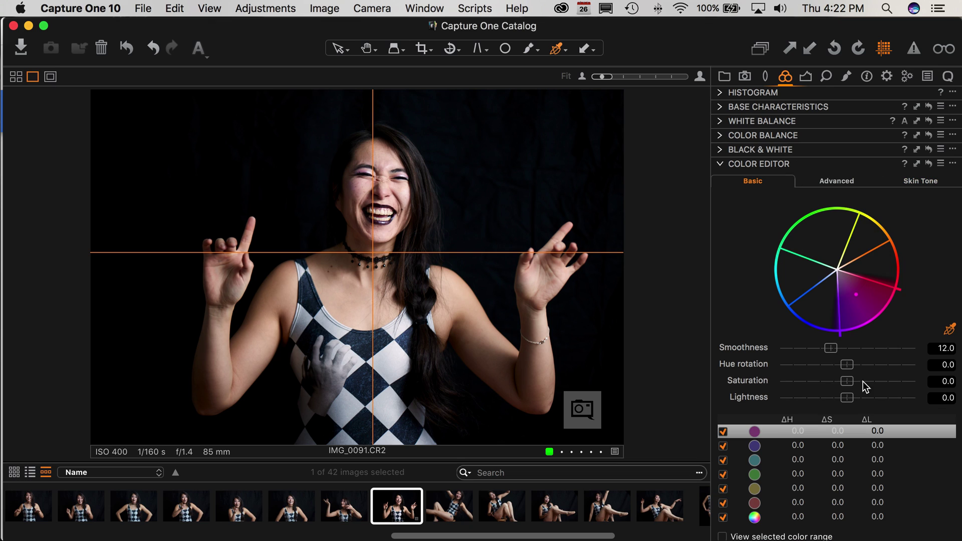
Step: Boost IMG_0091's yellow saturation to about 33 and red to 32, then move to IMG_0090
left_click(829, 185)
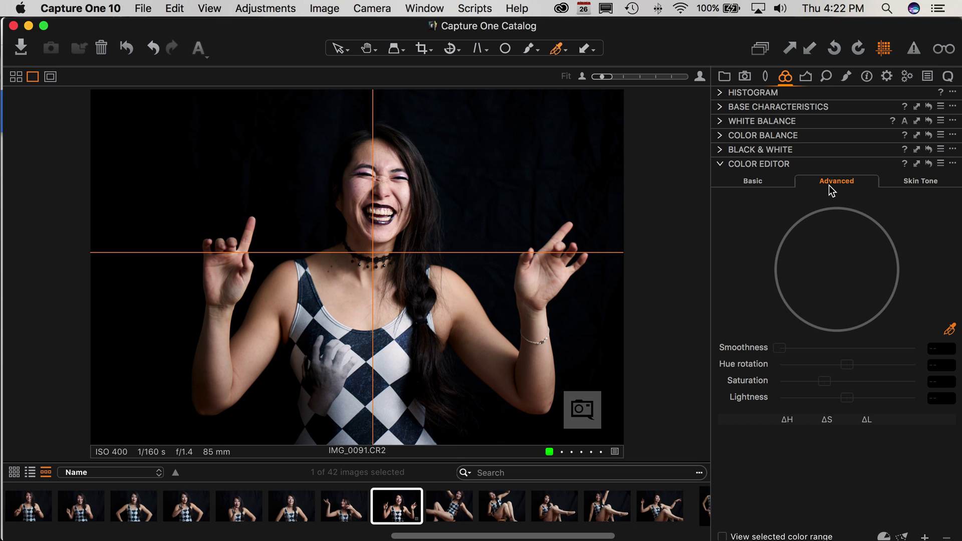
left_click(768, 187)
left_click(768, 500)
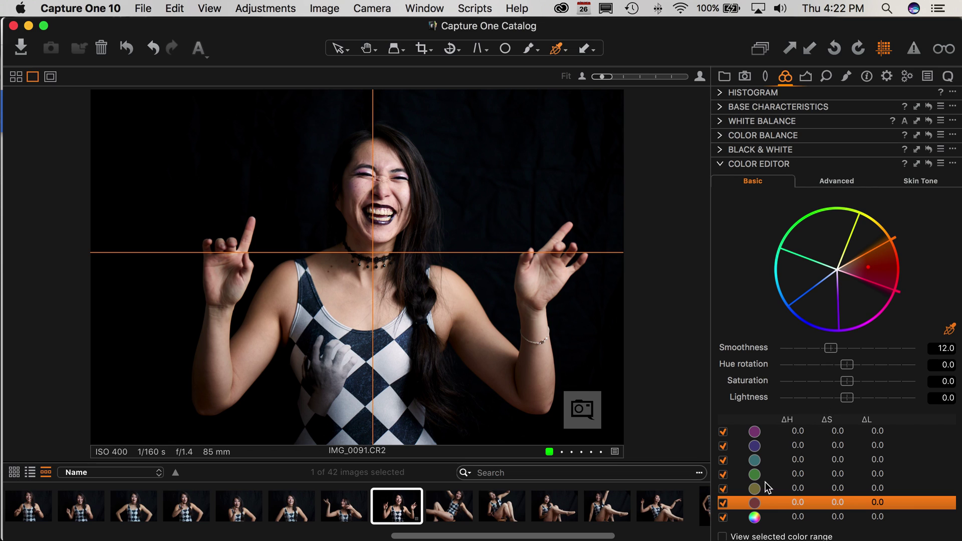
left_click(764, 488)
left_click_drag(852, 384, 876, 386)
left_click(761, 502)
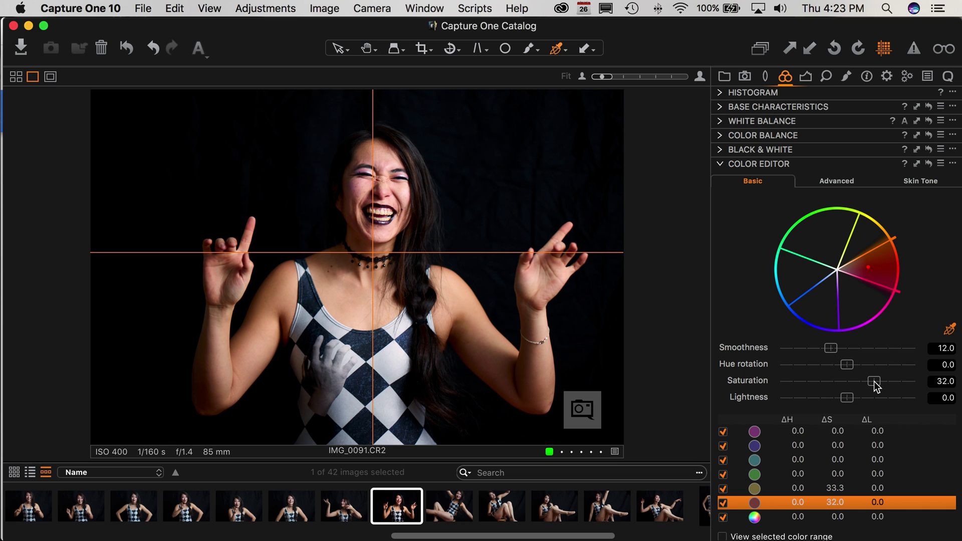
left_click(345, 519)
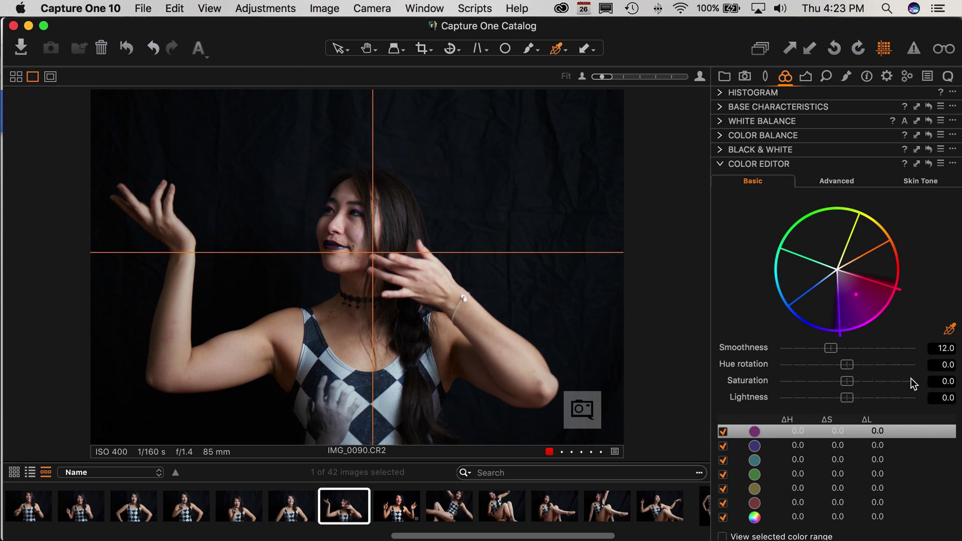
Step: Set IMG_0090's red saturation to 25.6 and show its lens correction tools, profile Generic
left_click(774, 505)
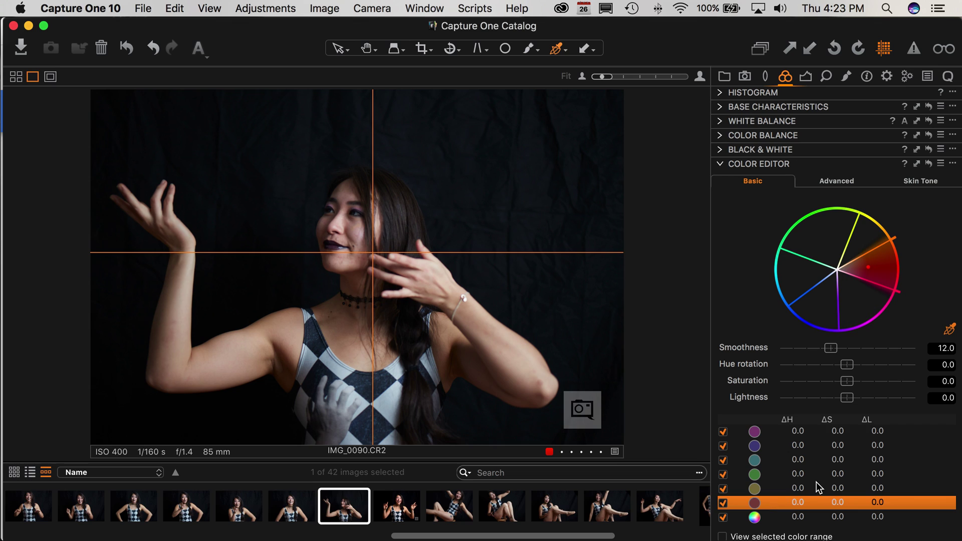
left_click(869, 382)
left_click(720, 166)
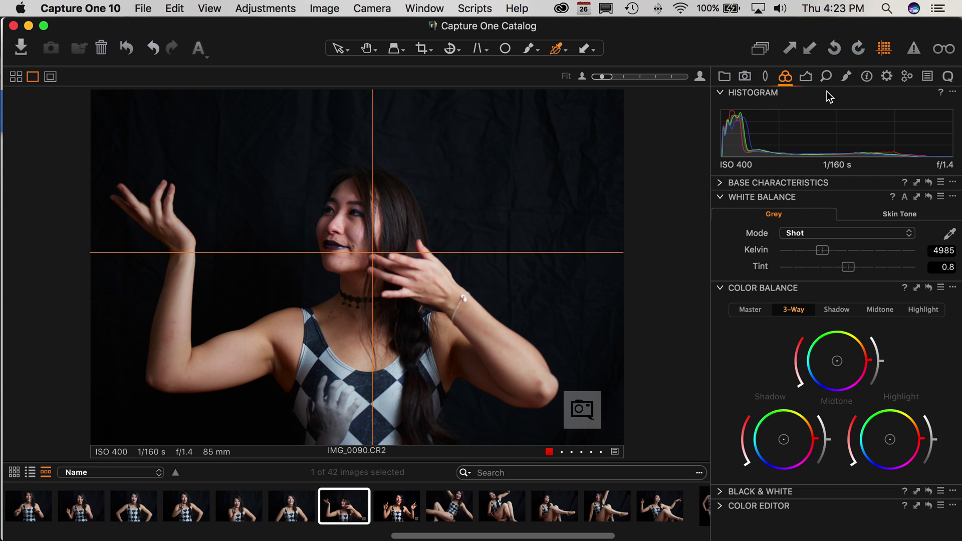
left_click(806, 77)
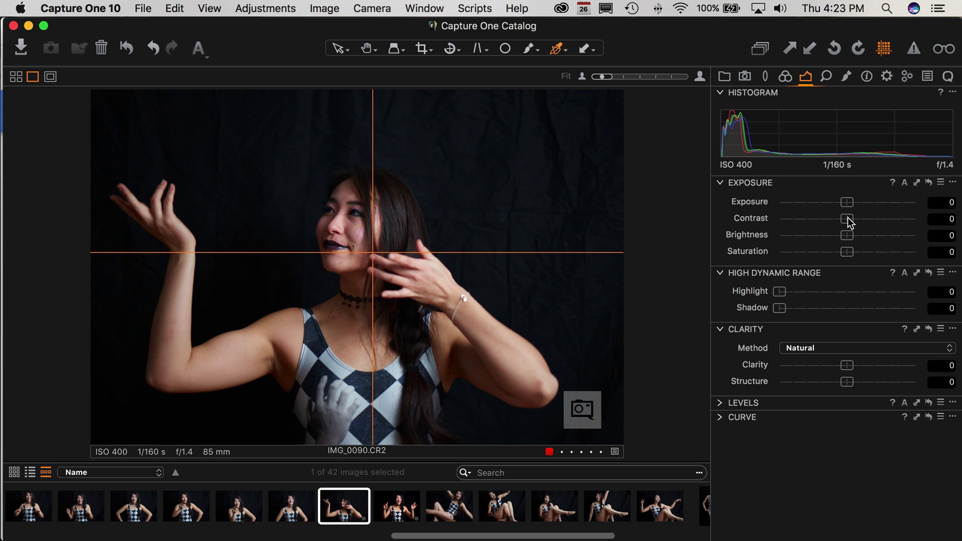
left_click(766, 76)
Step: Browse the Olympus and Sigma lens profiles, then dismiss the list leaving Generic selected
left_click(812, 132)
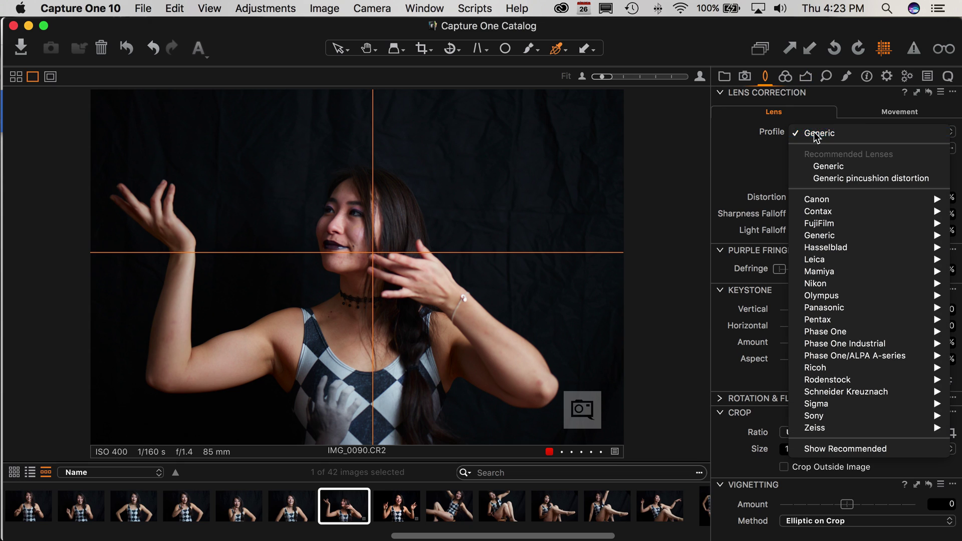
left_click(815, 133)
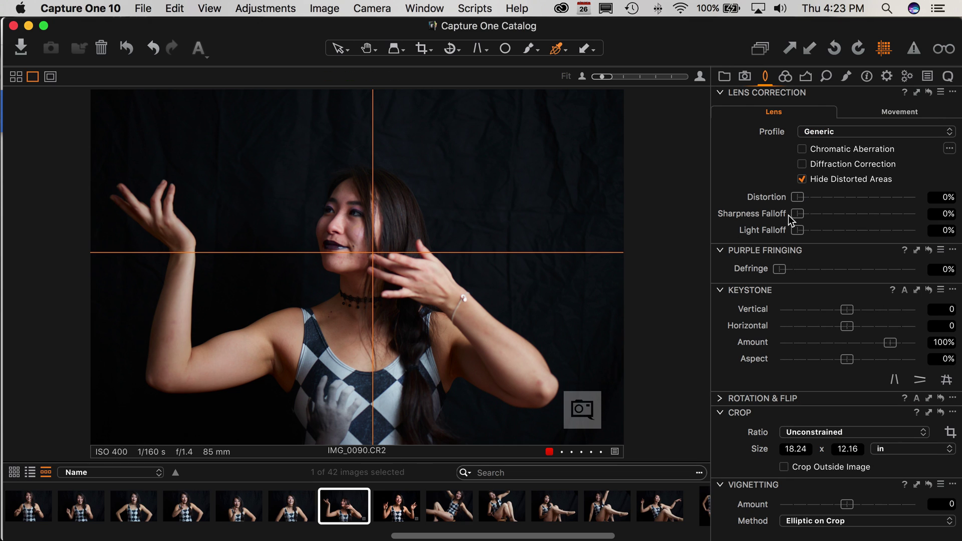
left_click(848, 134)
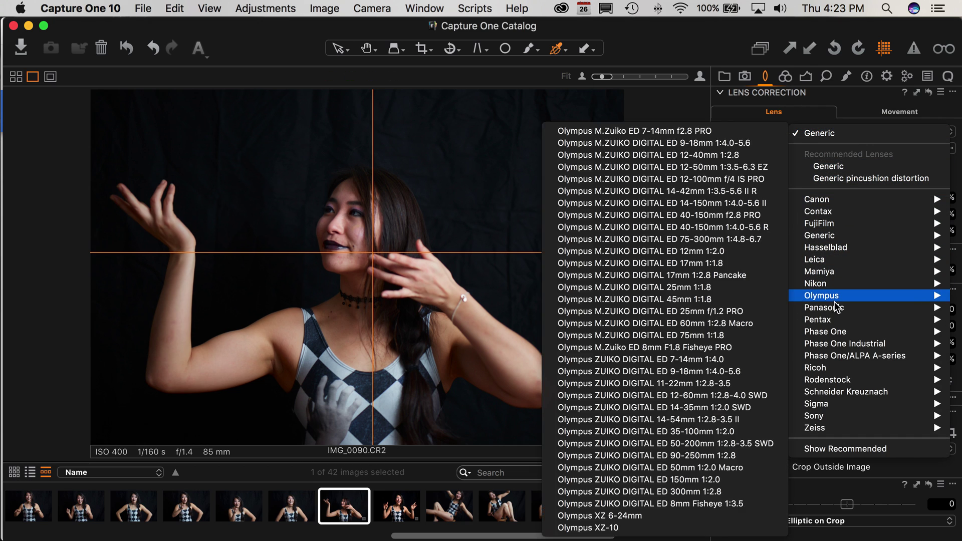
mouse_move(827, 406)
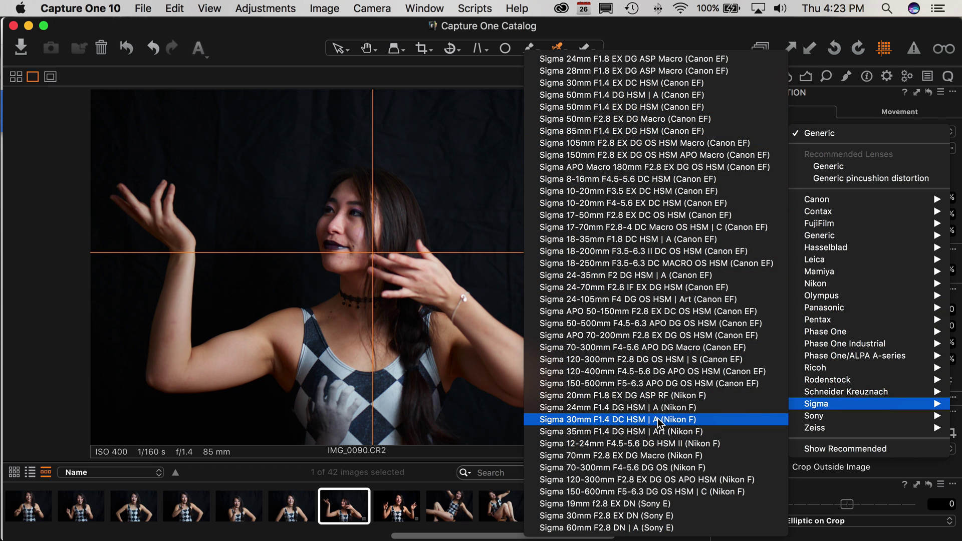
left_click(657, 134)
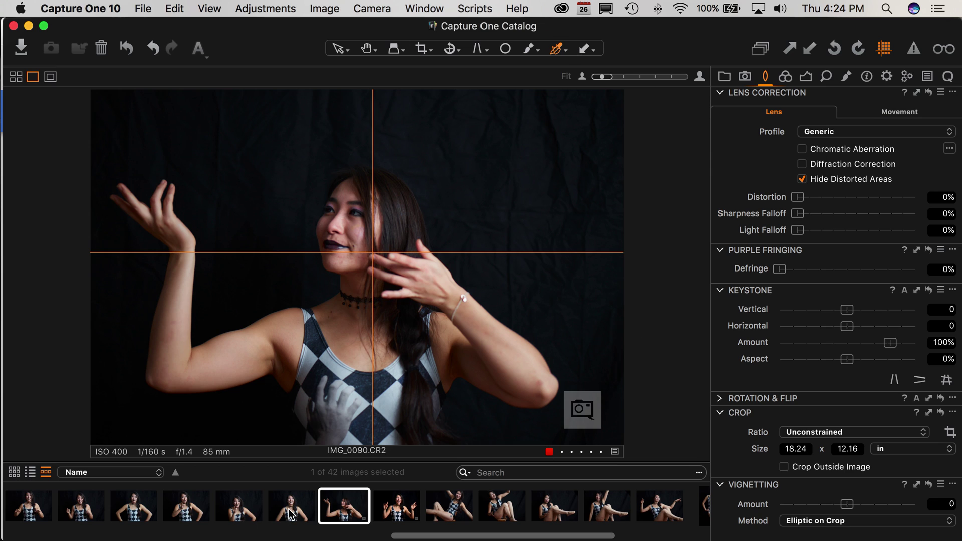
Step: Move back from IMG_0090 through IMG_0089 and IMG_0088 to display portrait IMG_0087
key("Left")
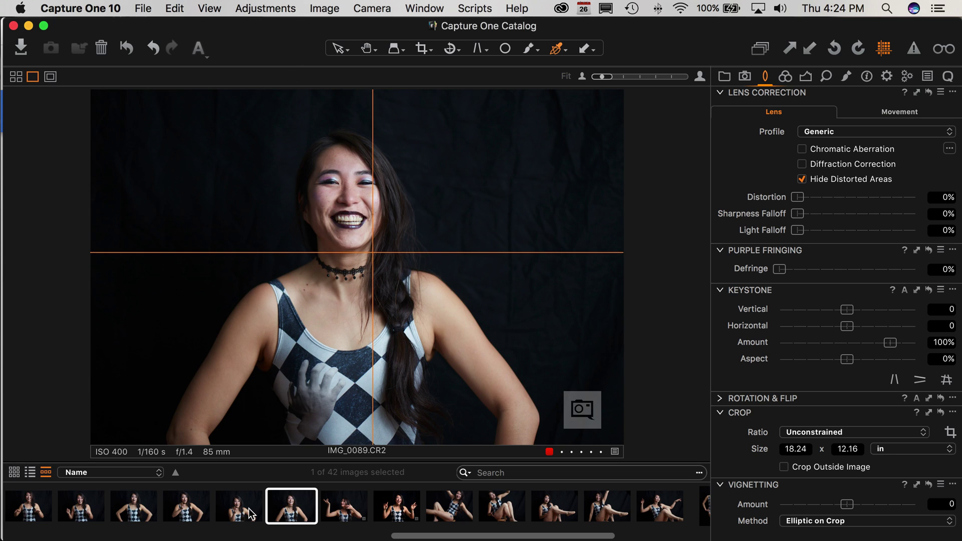
left_click(249, 508)
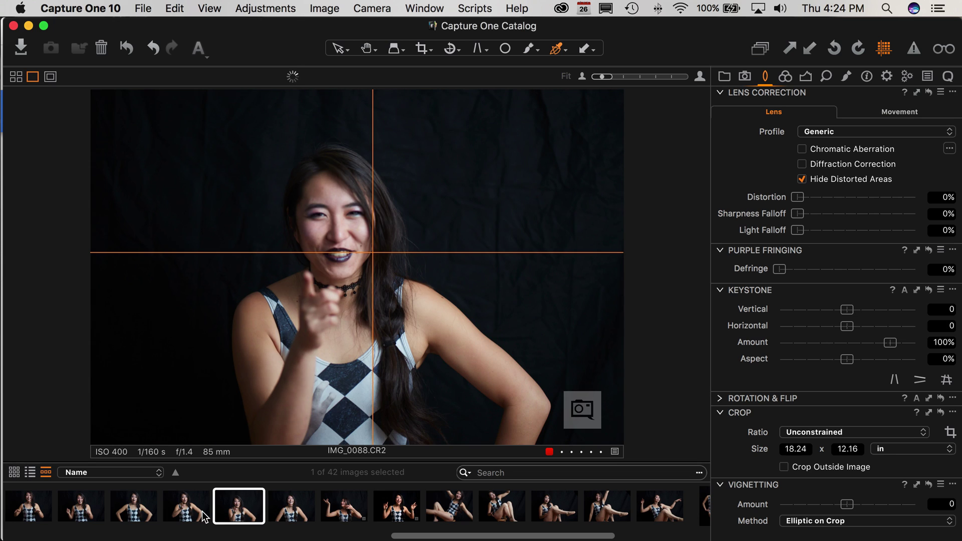
left_click(194, 518)
left_click(234, 519)
left_click(193, 519)
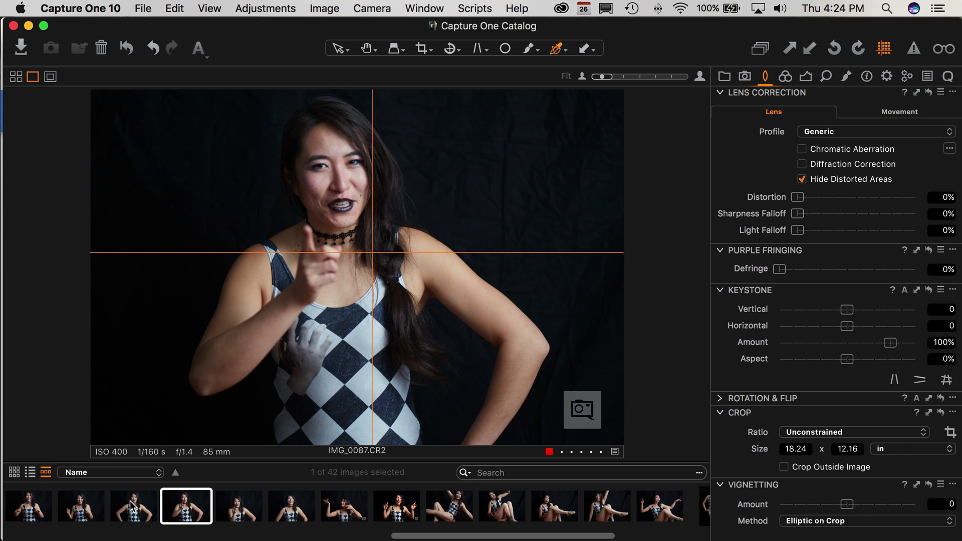